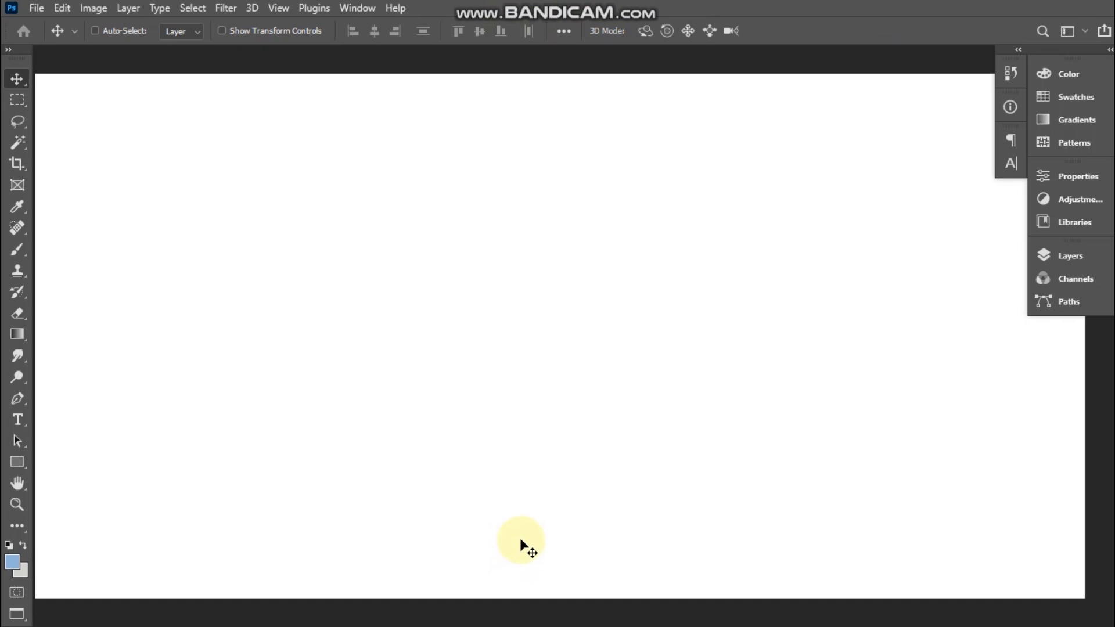
Step: Check the blank document's dimensions and resolution in Image Size without changing them
key("alt+i")
key("Escape")
key("Escape")
key("alt+i")
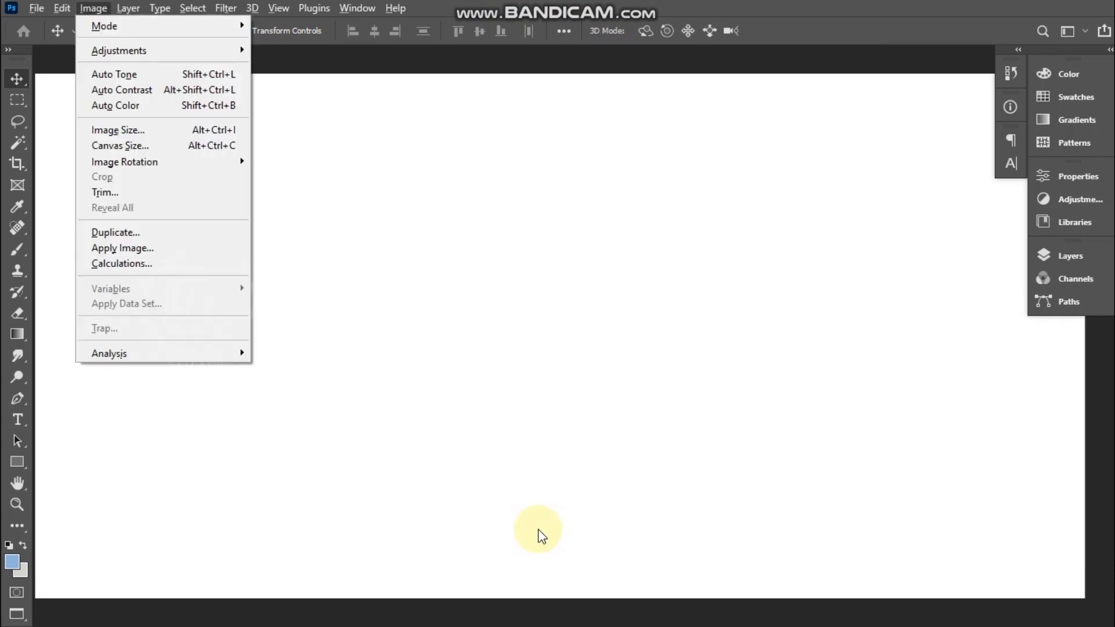
key("alt+ctrl+i")
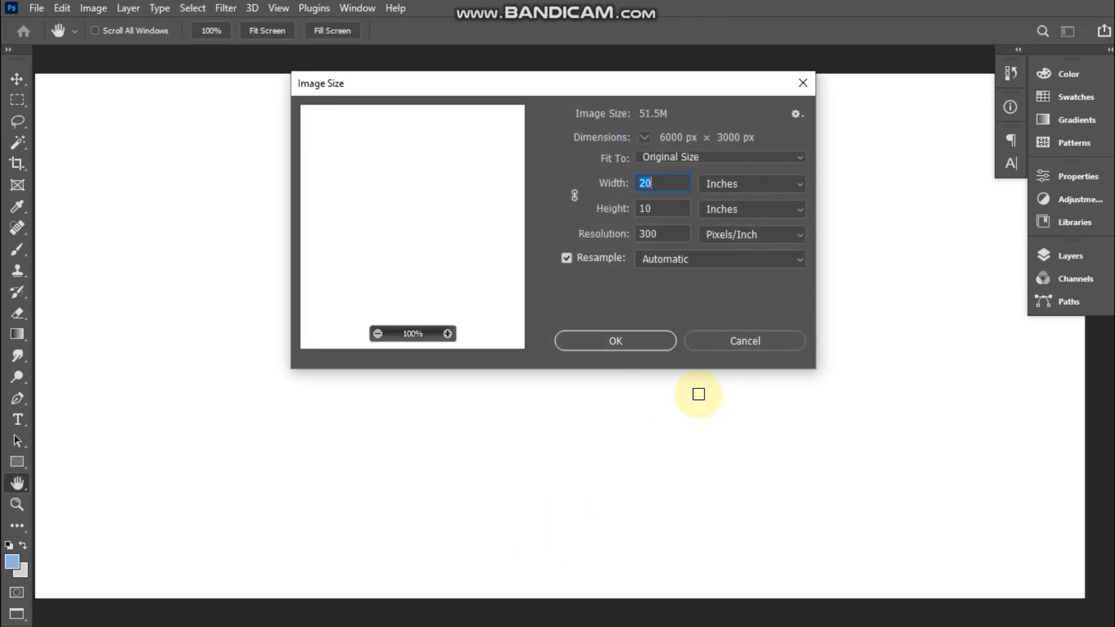
left_click(717, 338)
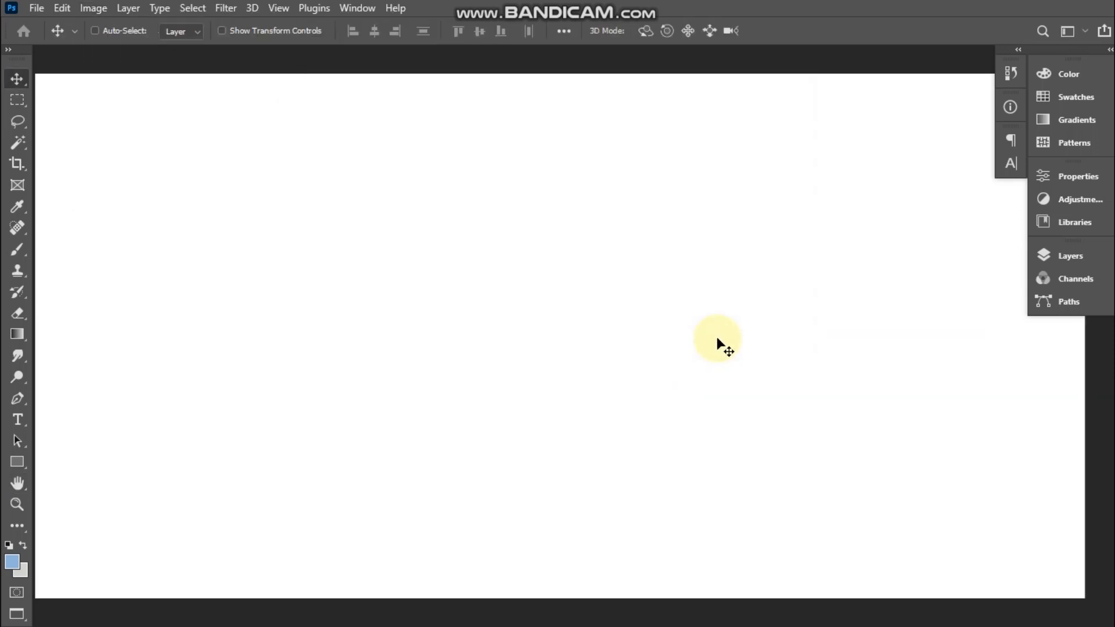
Step: Open the Pngtree PNG of the Indian bride and groom from the background tip 6 folder
key("ctrl+minus")
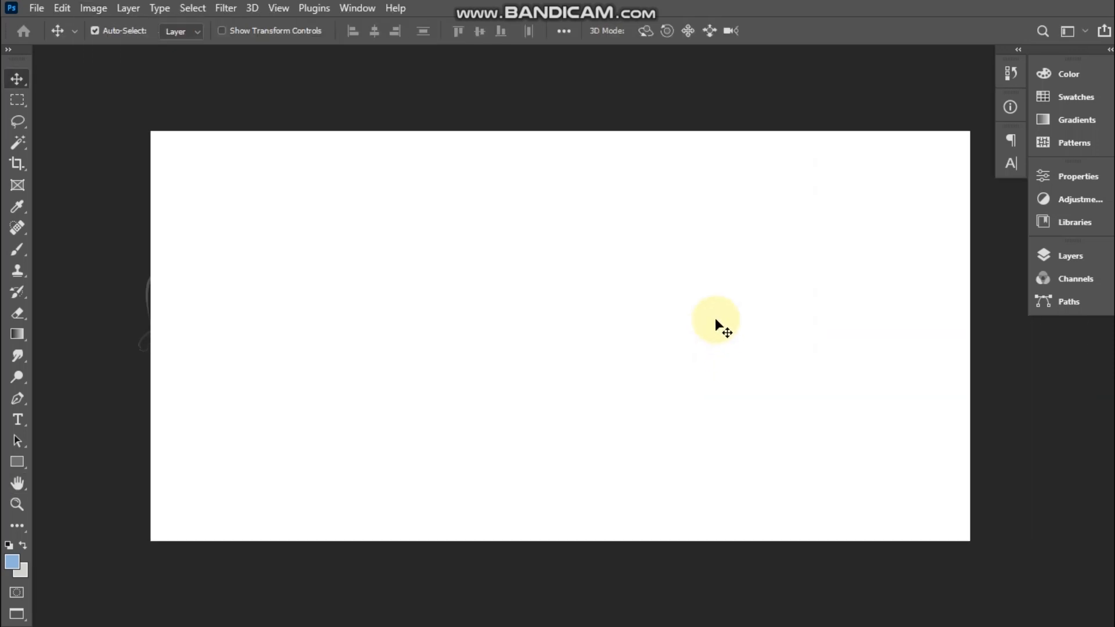
key("ctrl+plus")
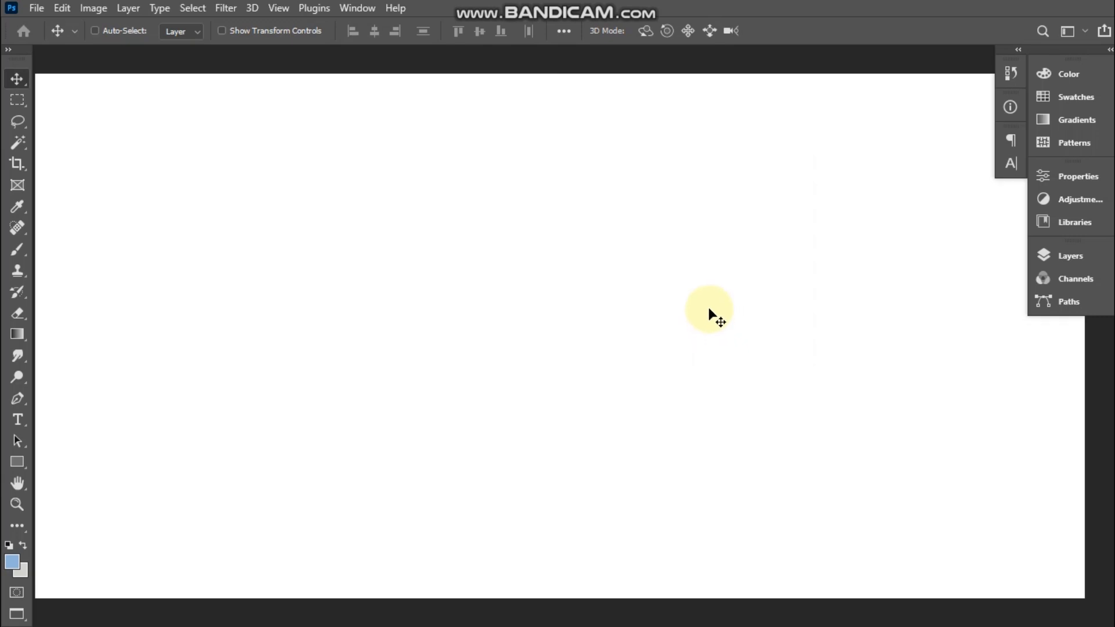
key("ctrl+o")
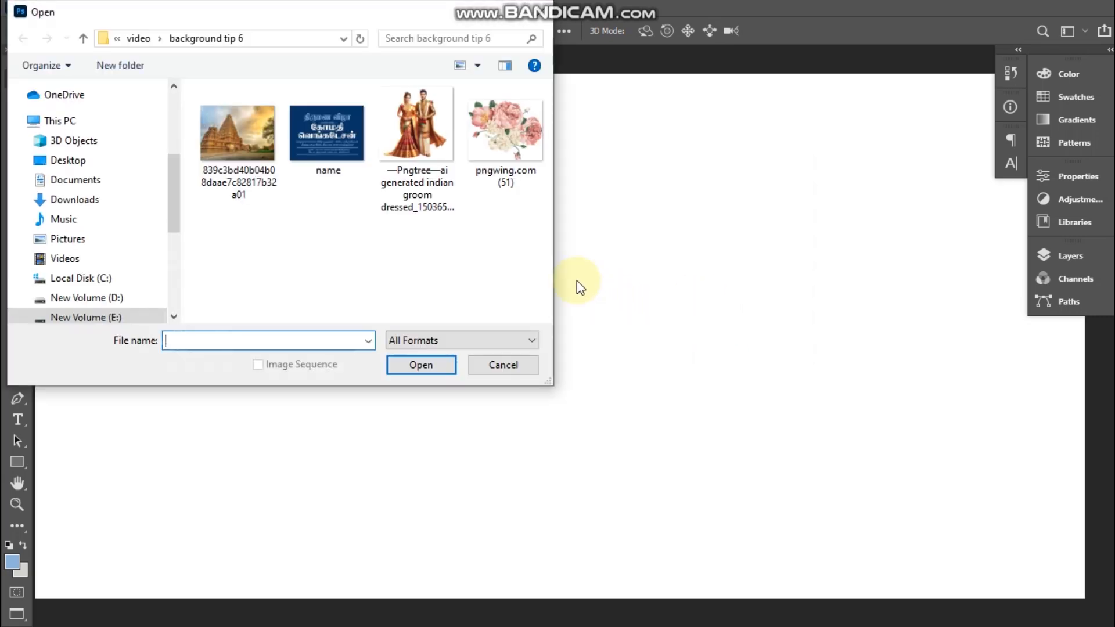
left_click(427, 127)
double_click(427, 128)
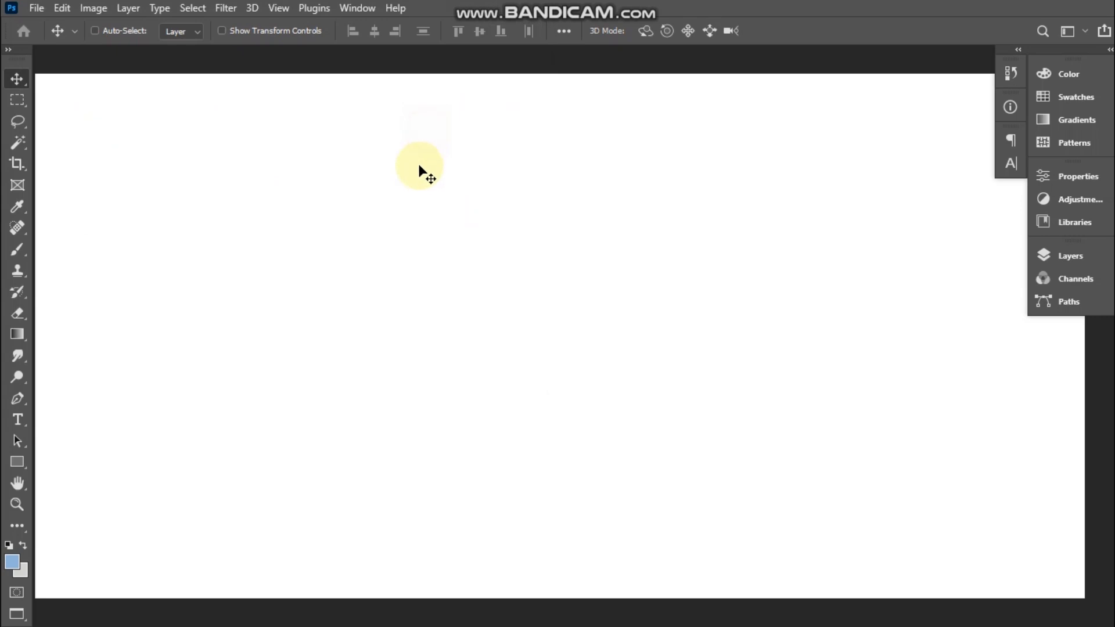
Step: Cut the whole couple image, close its file without saving, and paste the couple into the blank white document
key("ctrl+a")
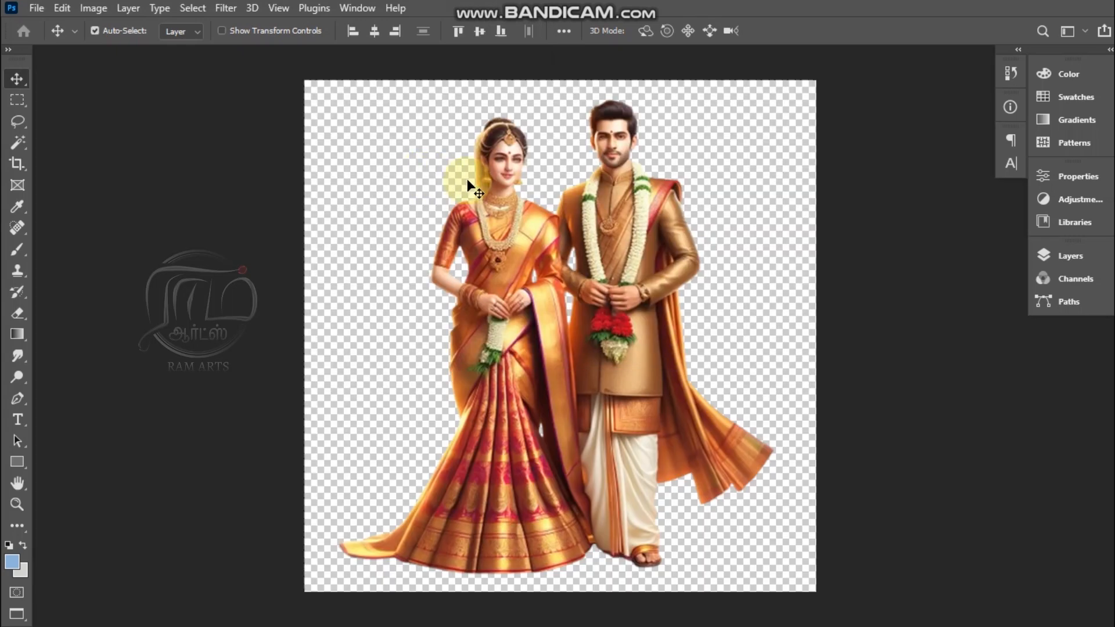
key("ctrl+x")
key("ctrl+w")
key("Right")
key("Return")
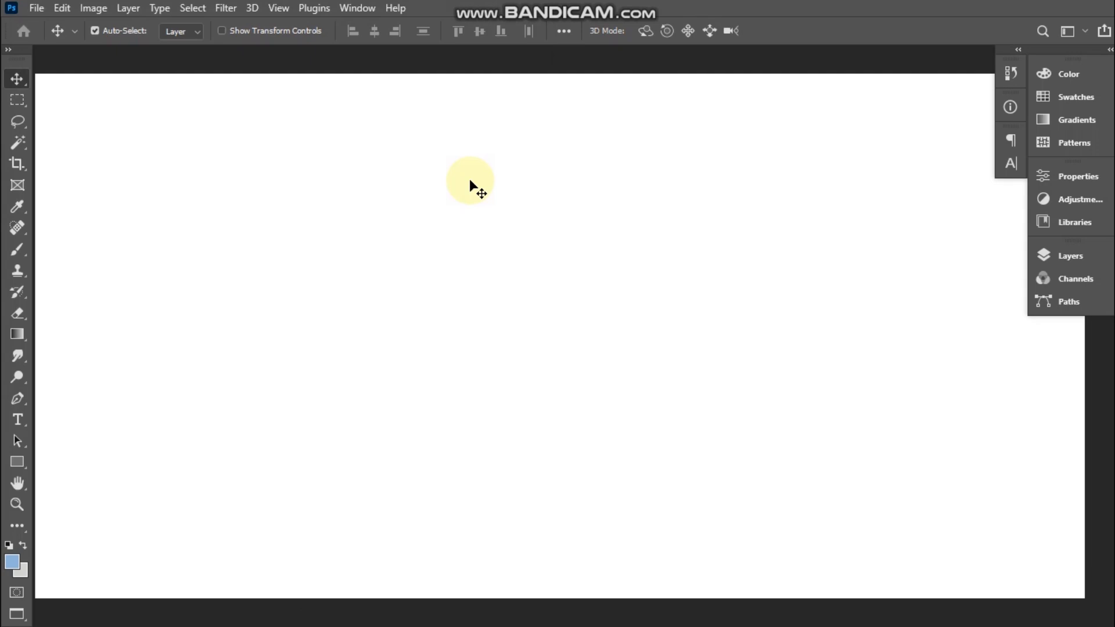
key("ctrl+v")
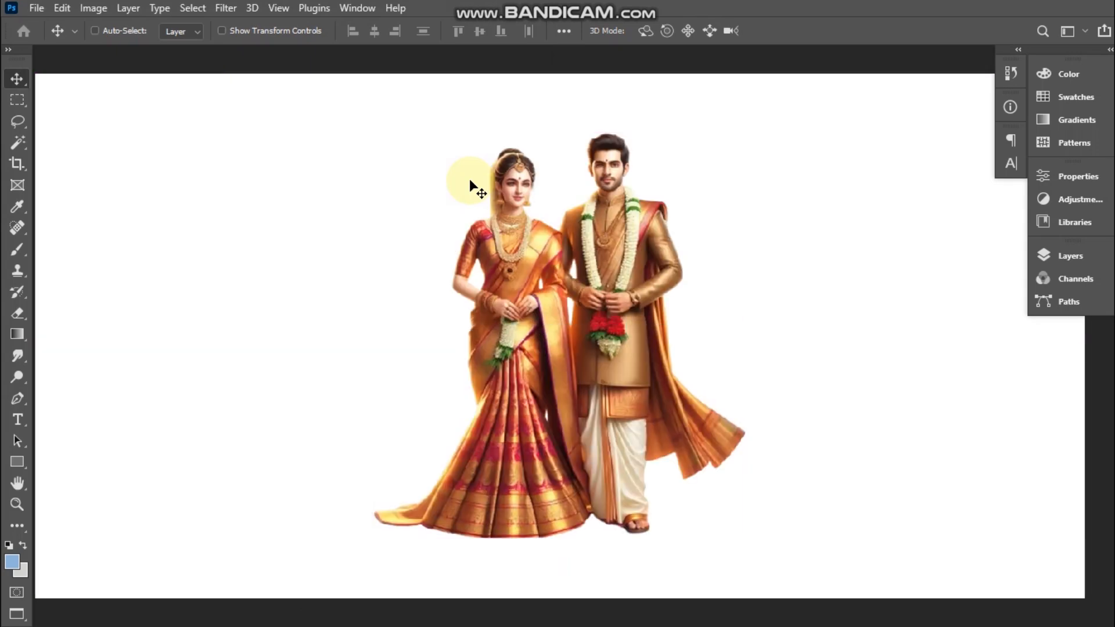
Step: Enlarge the couple proportionally and lower them so their heads sit near the canvas's upper edge and their feet are cropped off
key("ctrl+t")
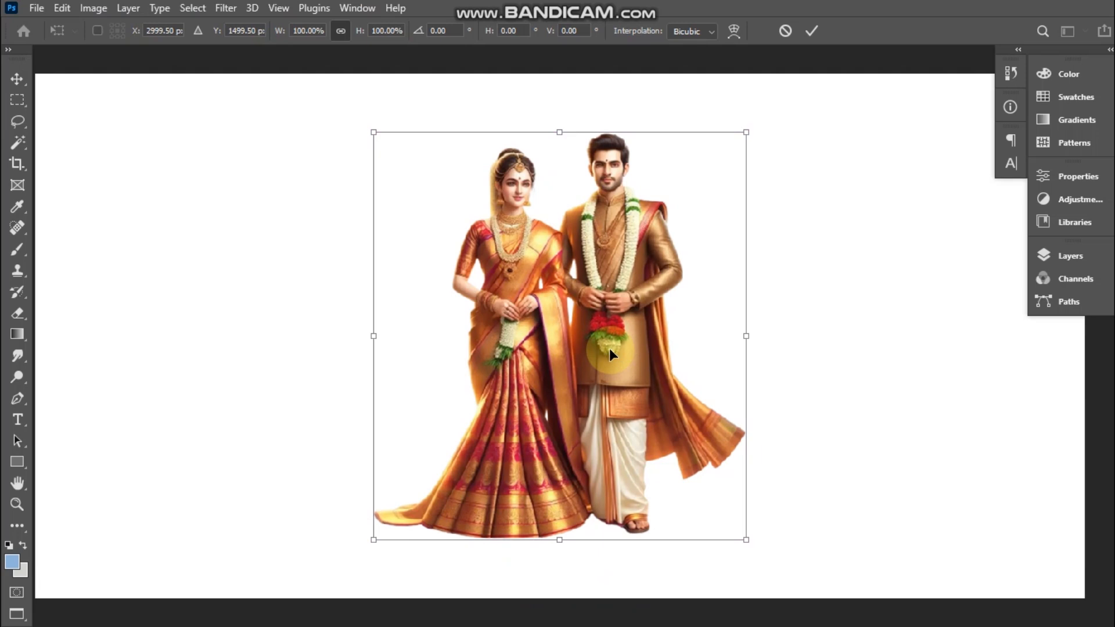
key("ctrl+minus")
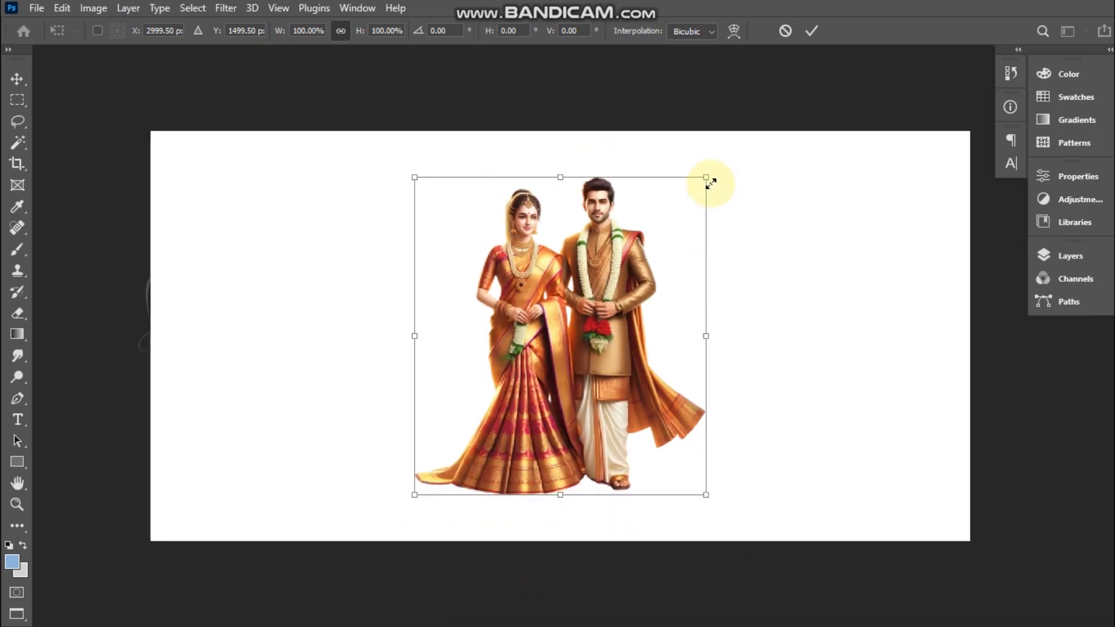
left_click_drag(707, 174, 707, 164)
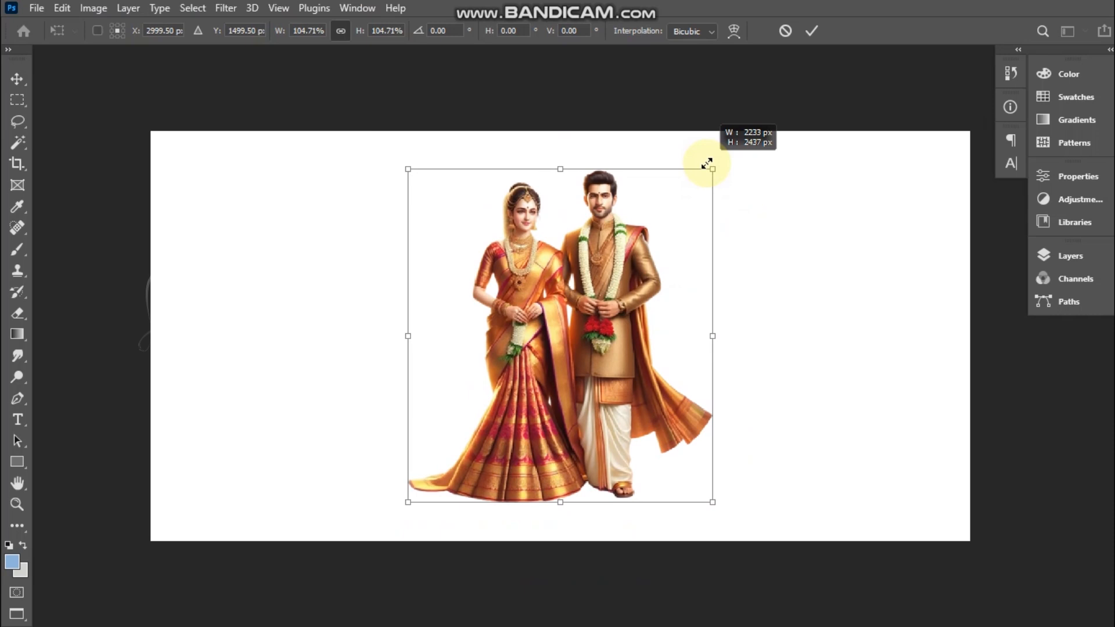
left_click_drag(706, 163, 764, 100)
left_click_drag(647, 229, 649, 273)
key("Return")
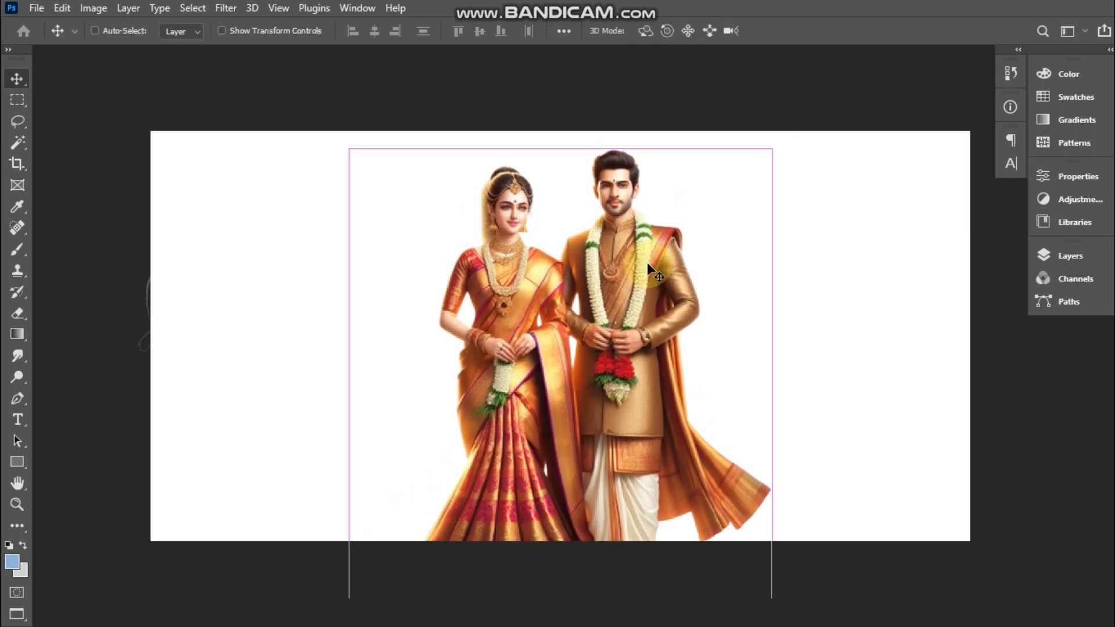
key("ctrl+plus")
key("ctrl+minus")
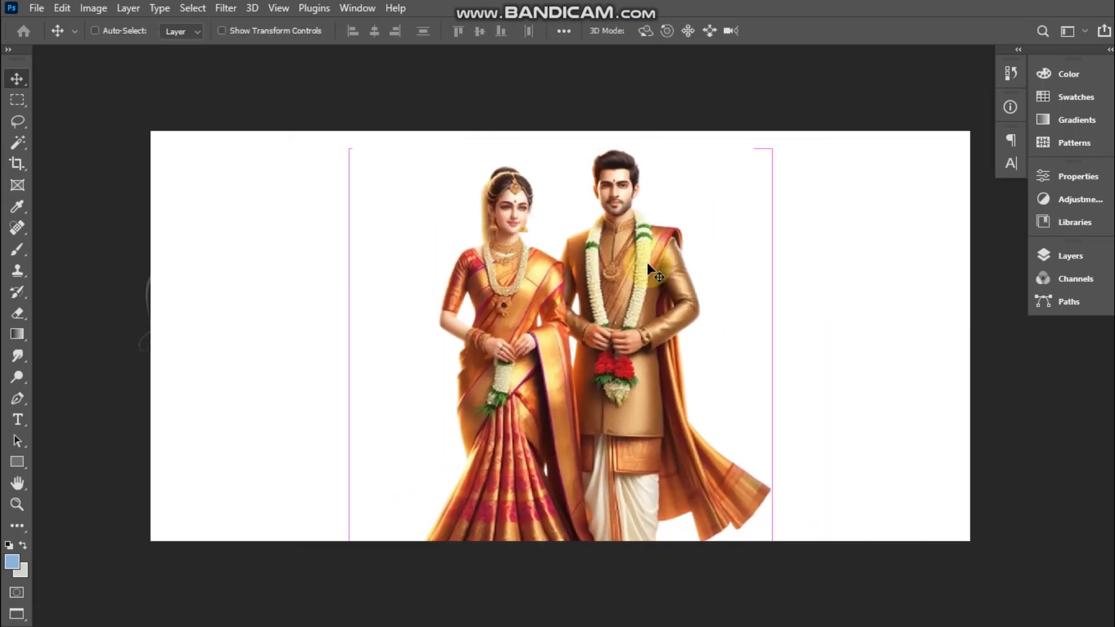
key("z")
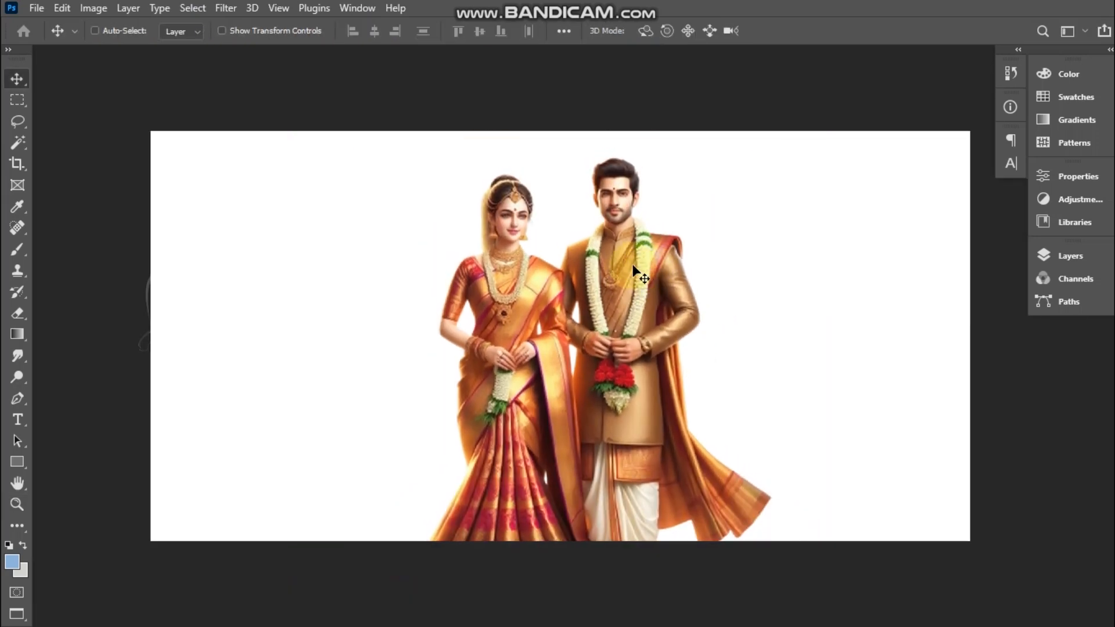
key("v")
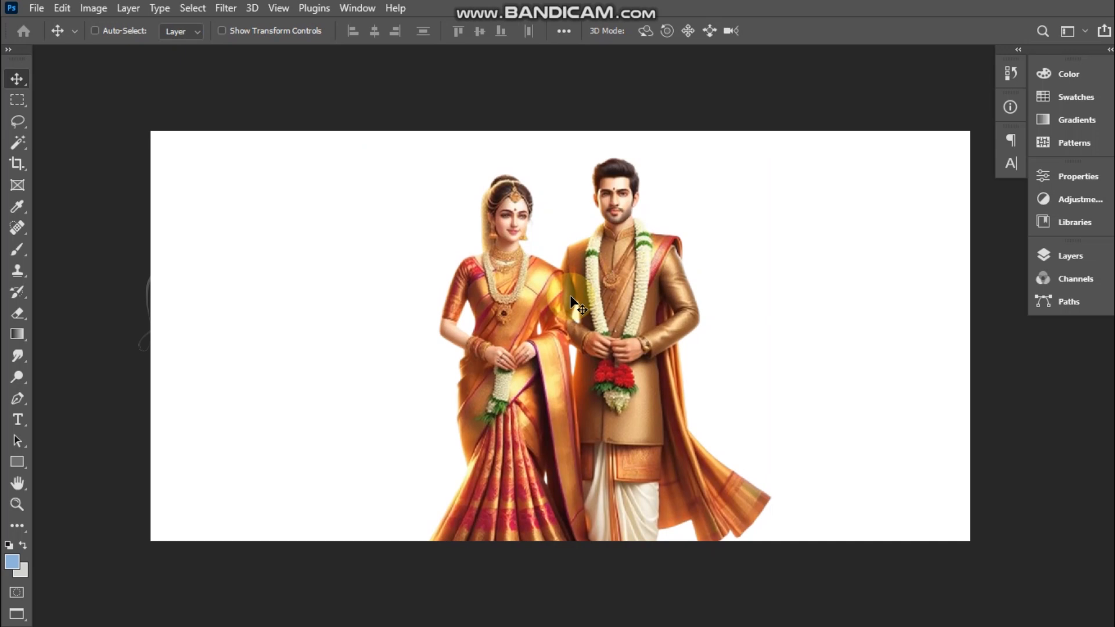
Step: Set the foreground color to bright blue #0c85d2
left_click(14, 560)
left_click(541, 182)
left_click_drag(542, 148, 546, 135)
left_click_drag(572, 213, 570, 205)
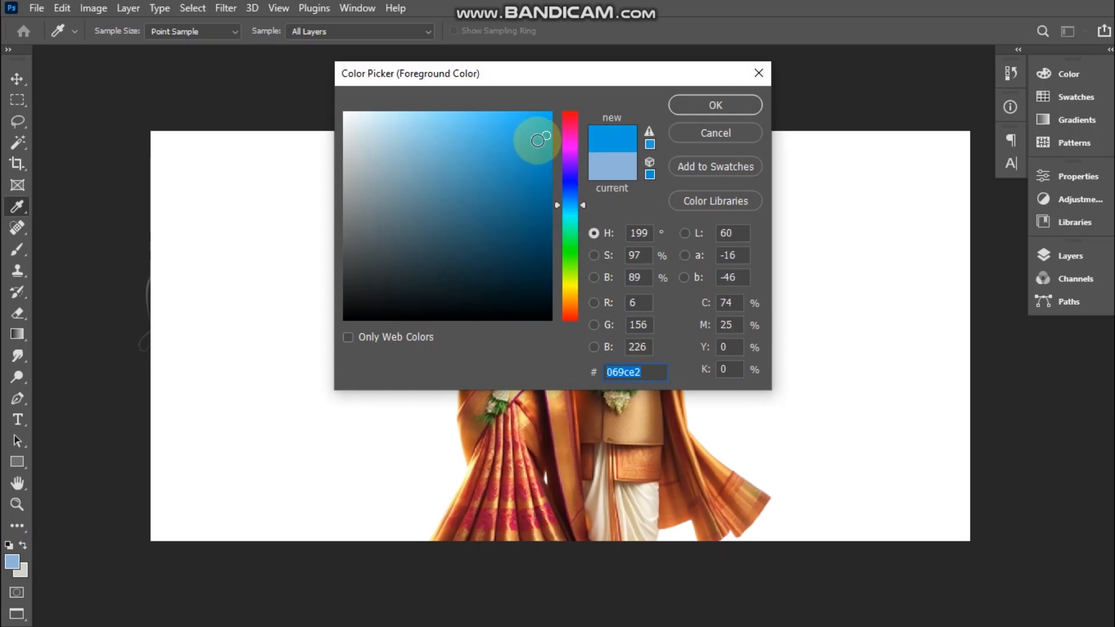
left_click(544, 142)
left_click_drag(543, 143, 539, 139)
left_click_drag(569, 218, 568, 201)
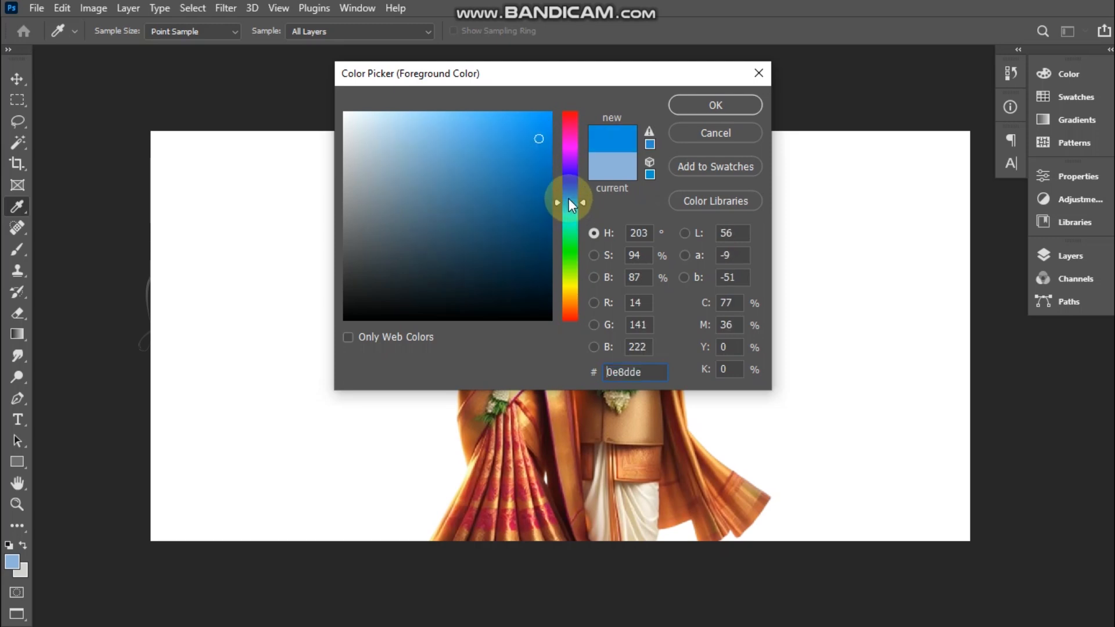
left_click(541, 149)
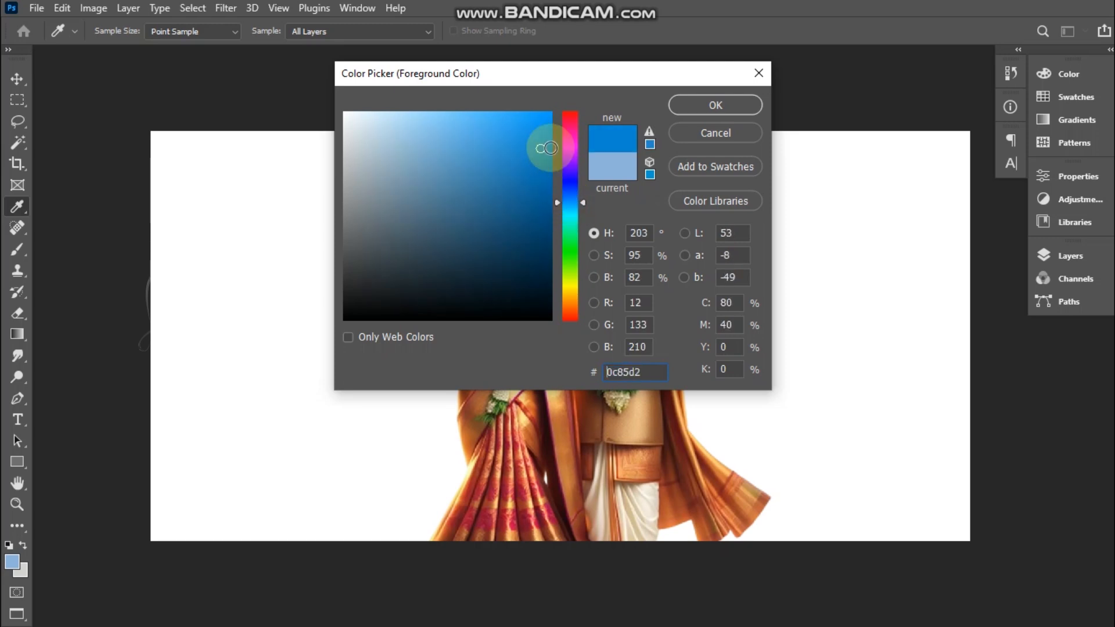
key("Return")
Step: Select the white background layer behind the couple and fill it with the blue foreground color
key("v")
right_click(397, 256)
left_click(414, 261)
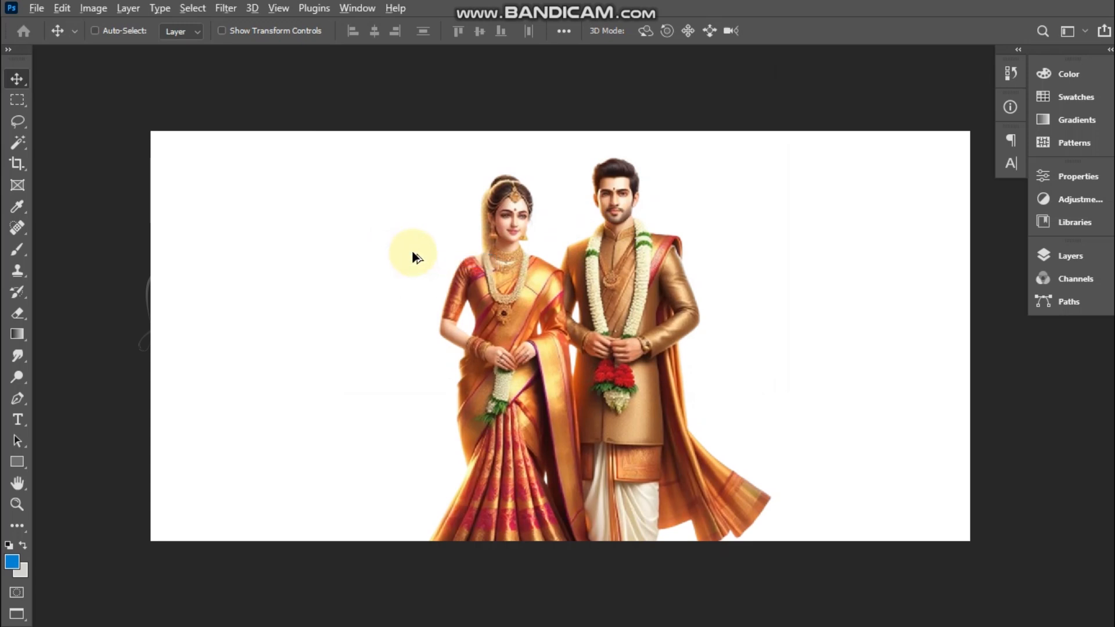
key("alt+BackSpace")
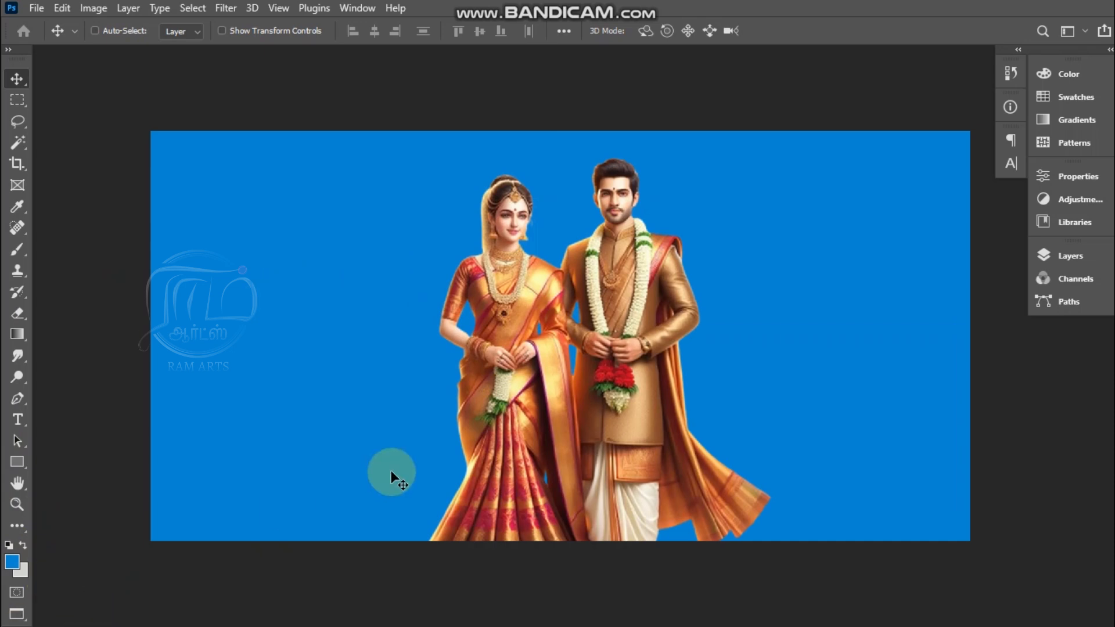
Step: Switch to the Gradient tool and add a new empty layer above the blue background, behind the couple
key("g")
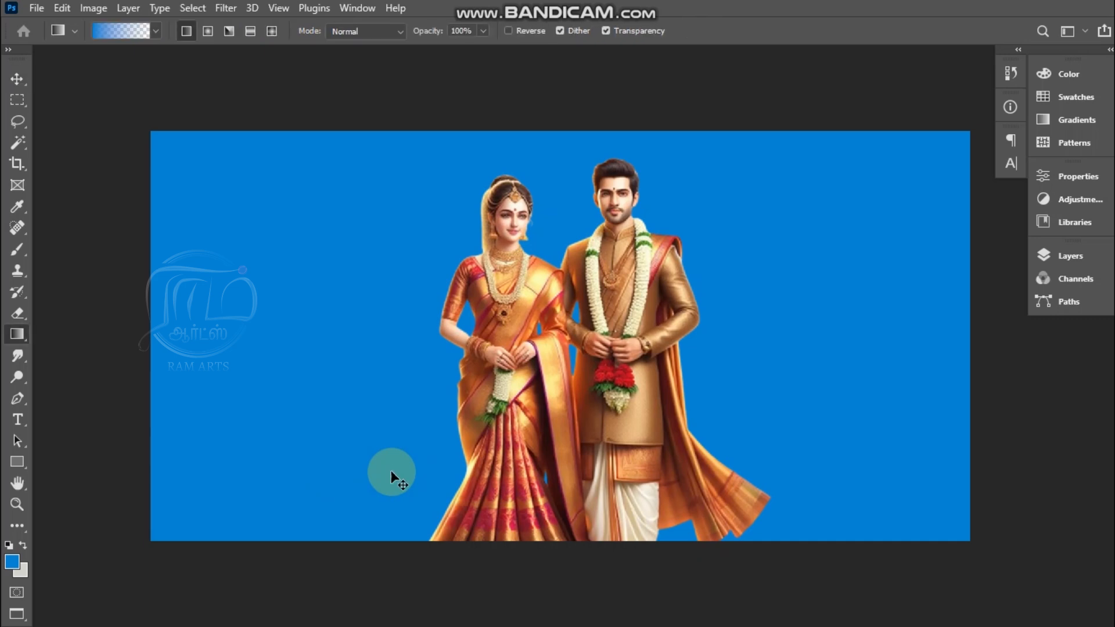
key("ctrl+minus")
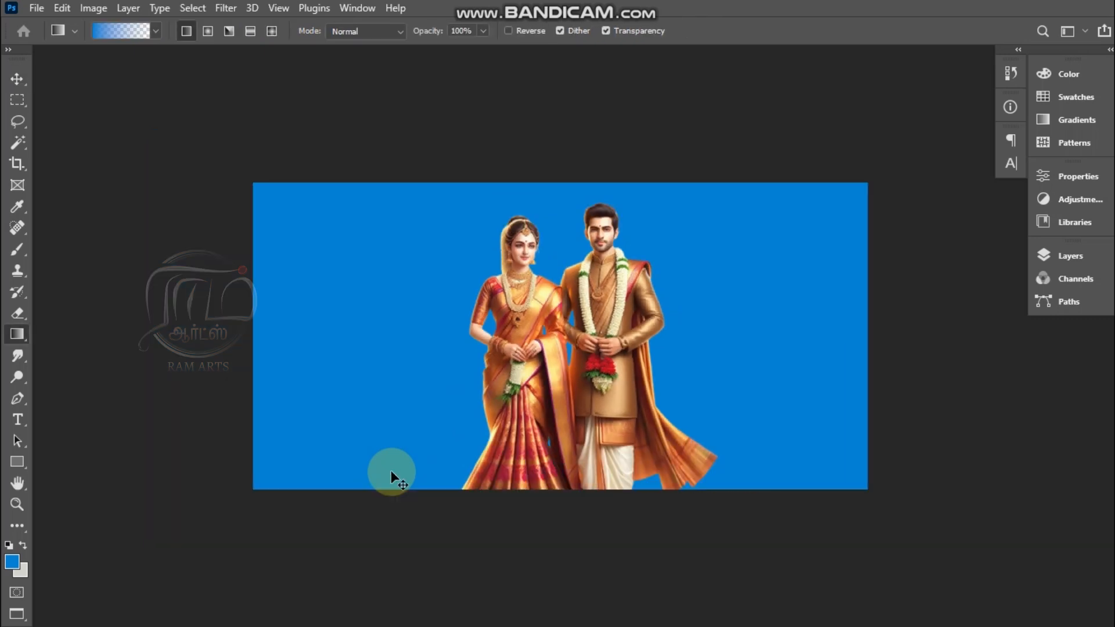
key("ctrl+shift+n")
key("Return")
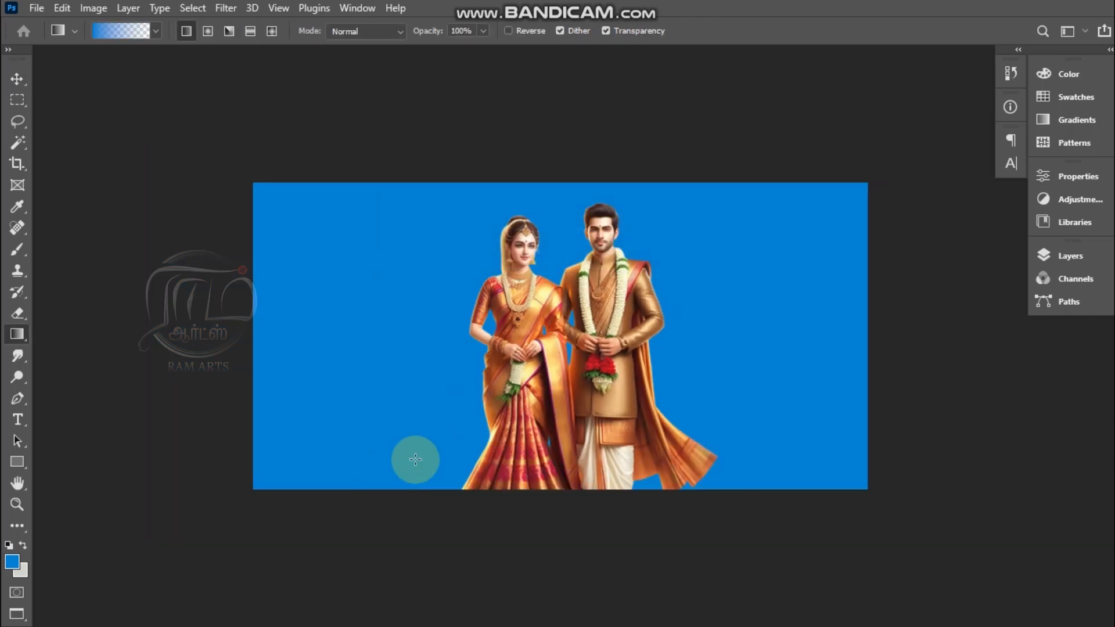
Step: Set the foreground color to dark blue #03314e
left_click(11, 561)
left_click(544, 229)
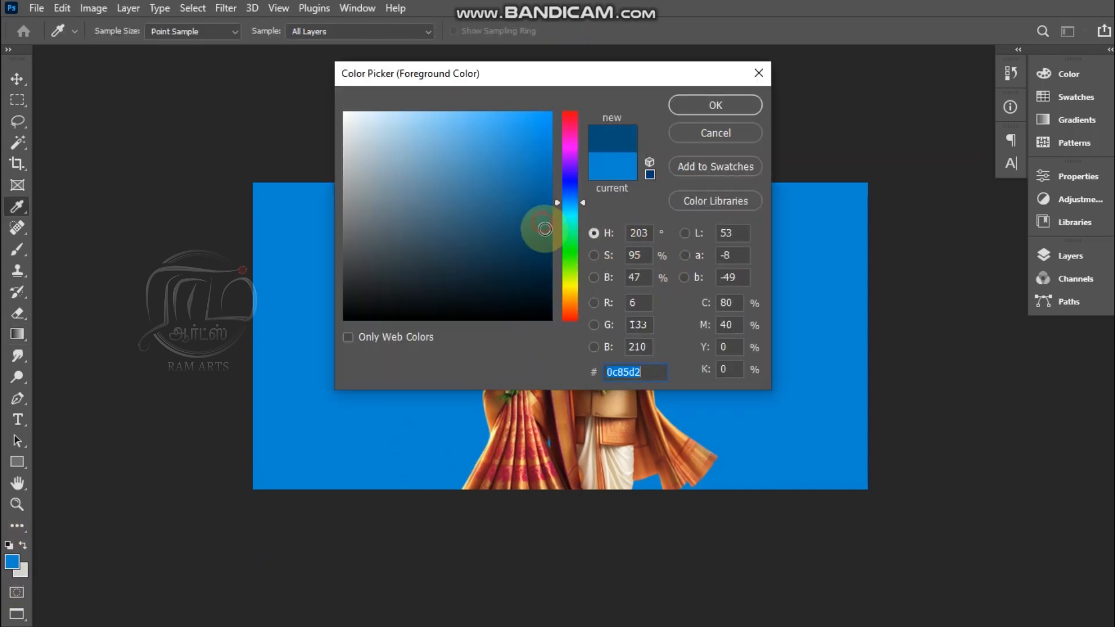
mouse_move(545, 228)
left_mouse_down()
mouse_move(540, 253)
mouse_move(542, 243)
left_mouse_up()
key("Return")
Step: Darken the background's lower-left corner, bottom edge and lower-right corner with dark blue foreground-to-transparent linear gradients
key("g")
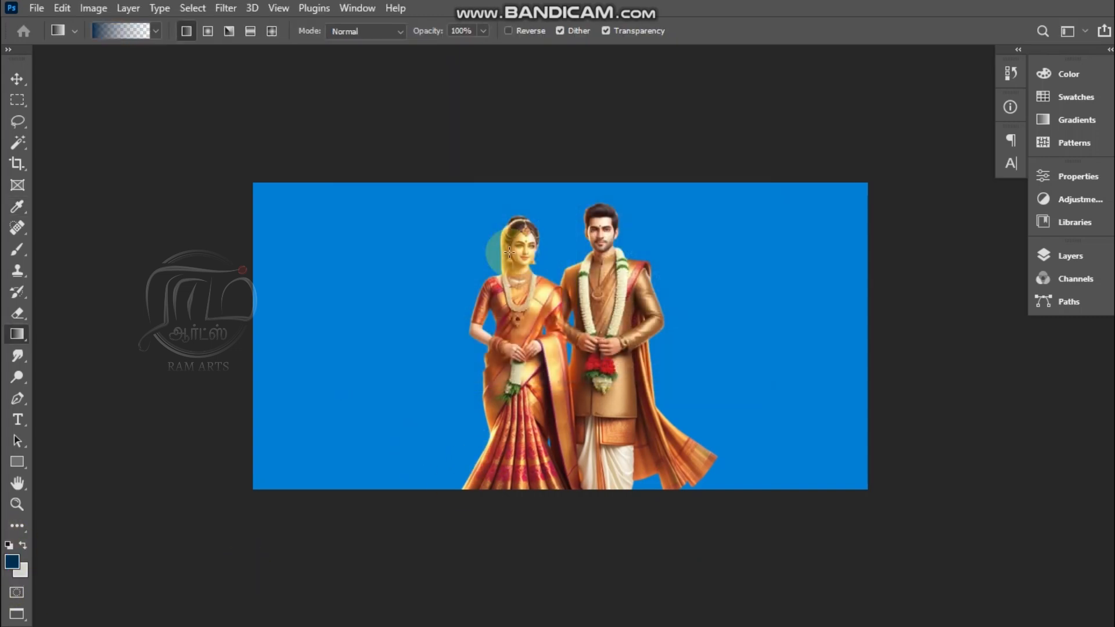
left_click_drag(254, 484, 535, 224)
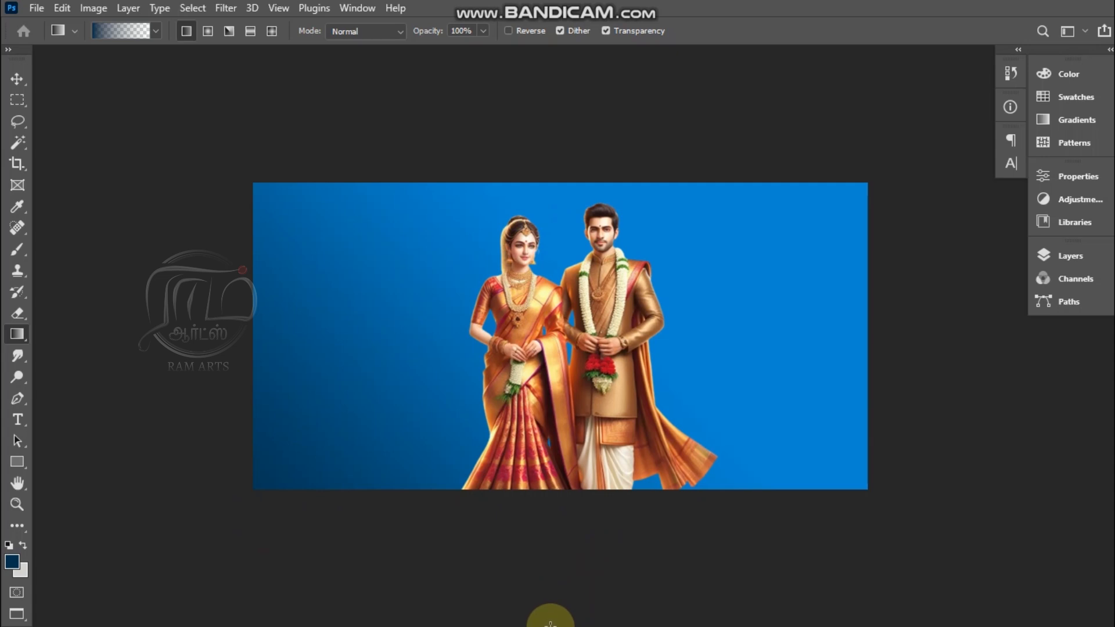
scroll(567, 602, "down", 3)
left_click_drag(572, 383, 572, 128)
left_click_drag(959, 522, 631, 528)
key("ctrl+0")
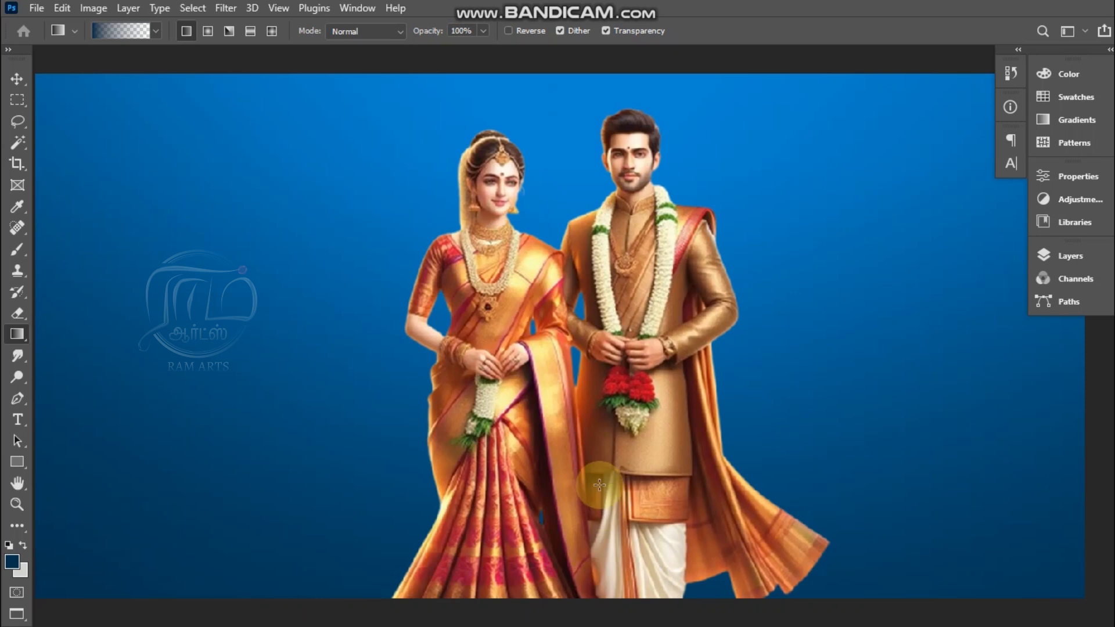
Step: Choose a near-black navy foreground color and deepen the background's lower corners and bottom edge with more linear gradients
key("ctrl+minus")
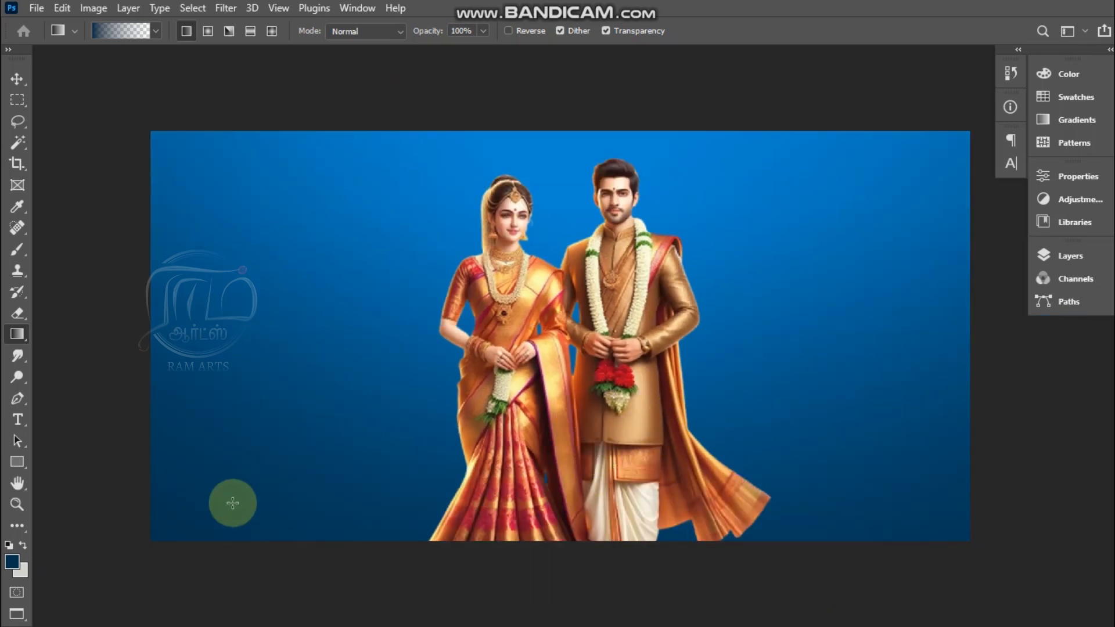
key("ctrl+minus")
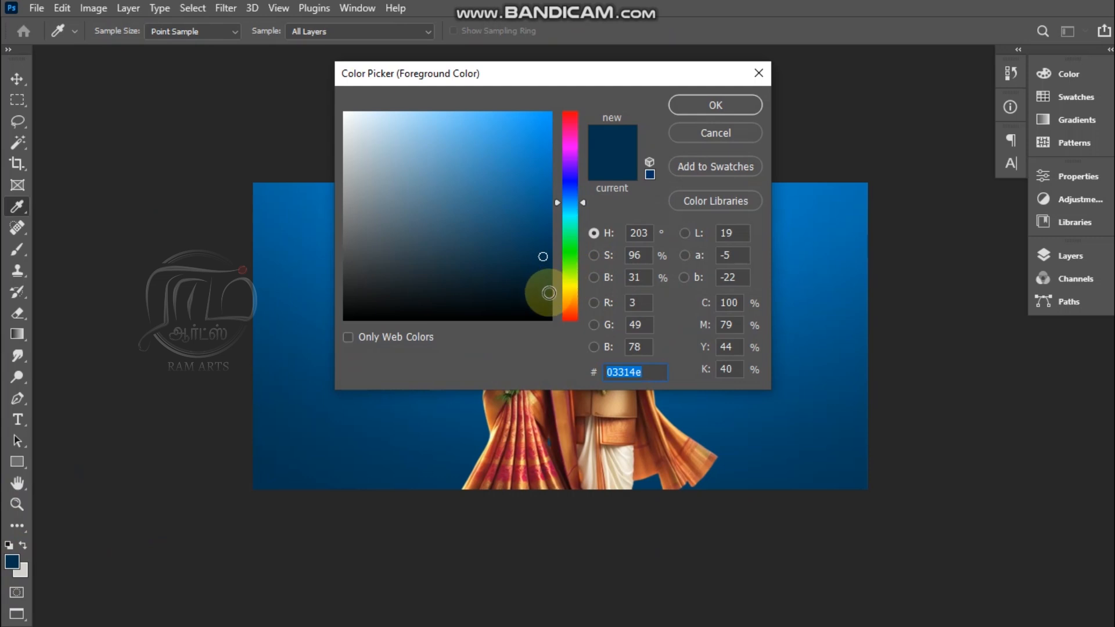
left_click(545, 284)
key("Return")
left_click_drag(230, 533, 446, 333)
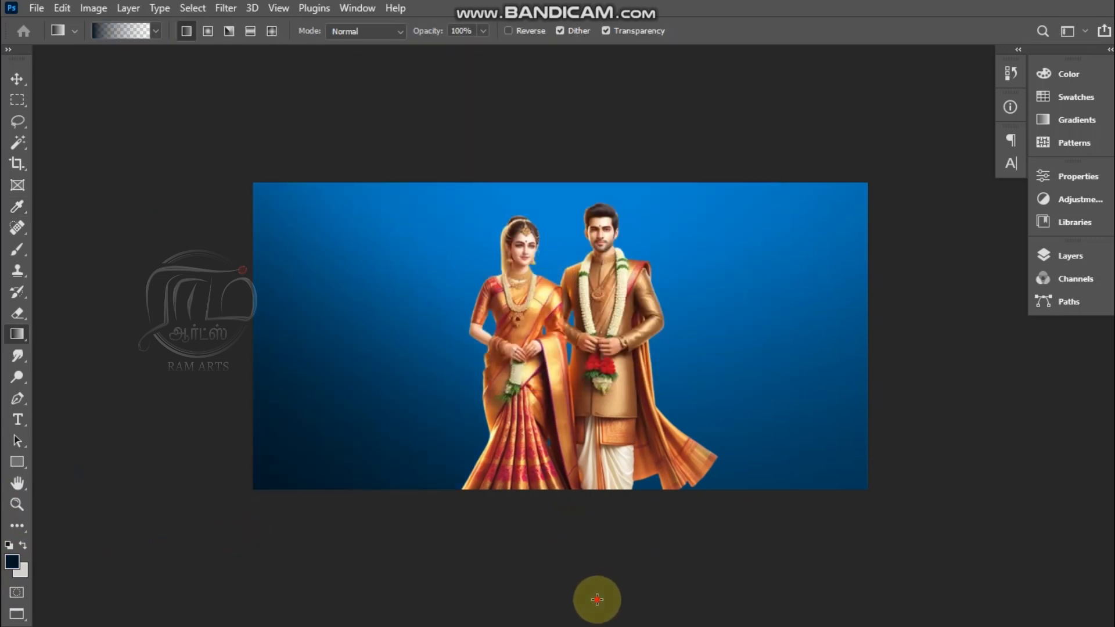
left_click_drag(589, 343, 833, 605)
left_click_drag(813, 493, 633, 200)
key("v")
left_click_drag(616, 389, 589, 389)
key("ctrl+z")
key("ctrl+minus")
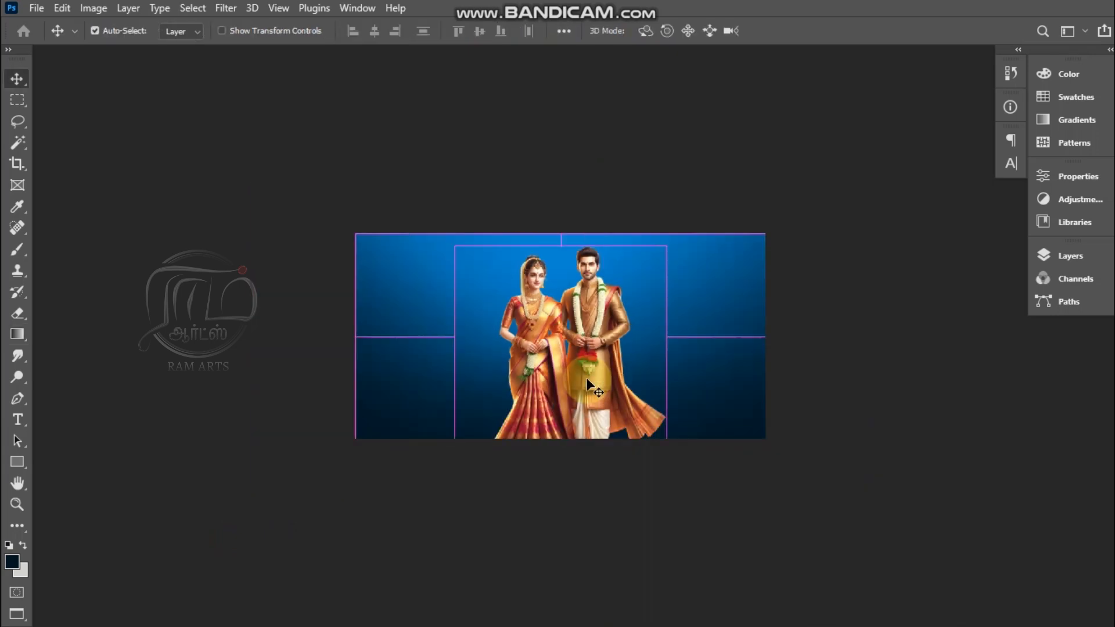
key("ctrl+plus")
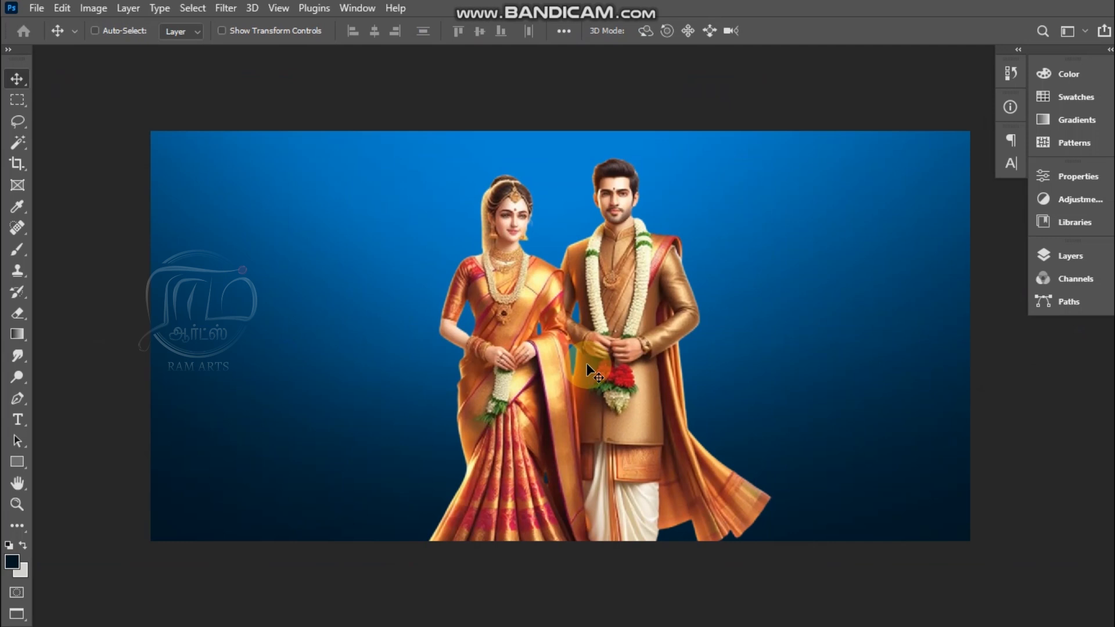
key("ctrl")
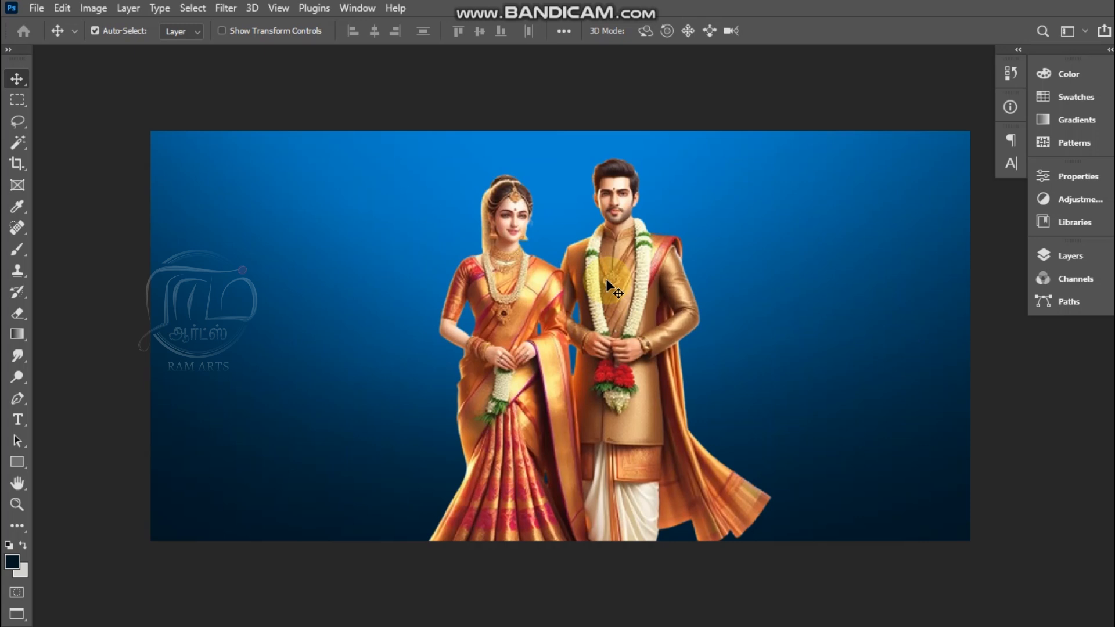
Step: Open the temple photo 839c3bd40b04b08daae7c82817b32a01 from the background tip 6 folder
key("ctrl+o")
left_click(243, 133)
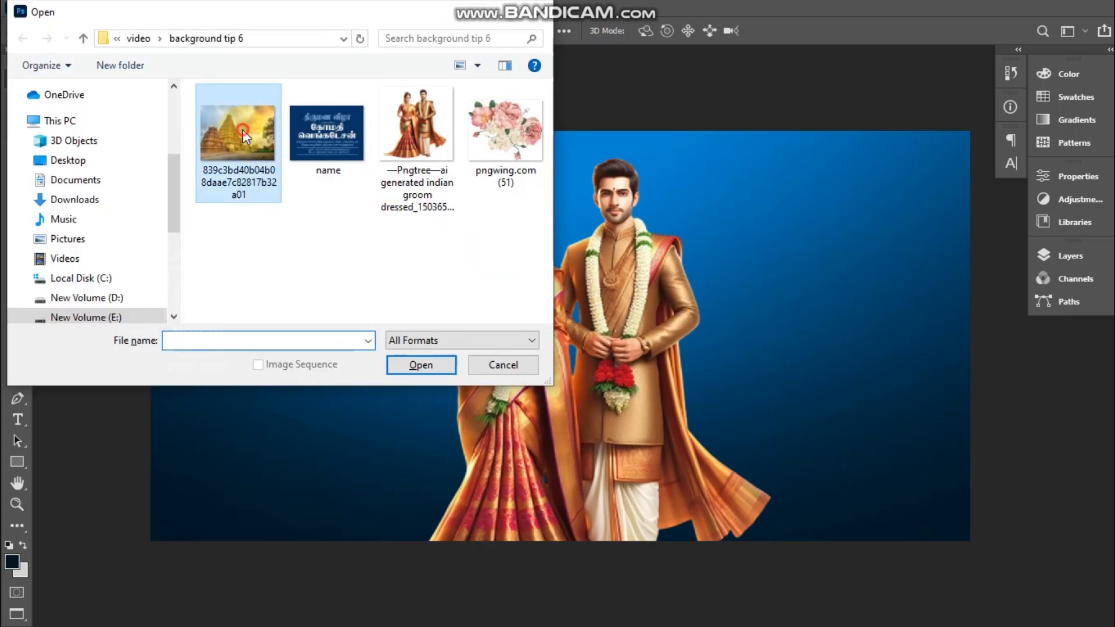
double_click(242, 130)
mouse_move(487, 269)
left_mouse_down()
mouse_move(642, 375)
mouse_move(465, 304)
mouse_move(485, 279)
left_mouse_up()
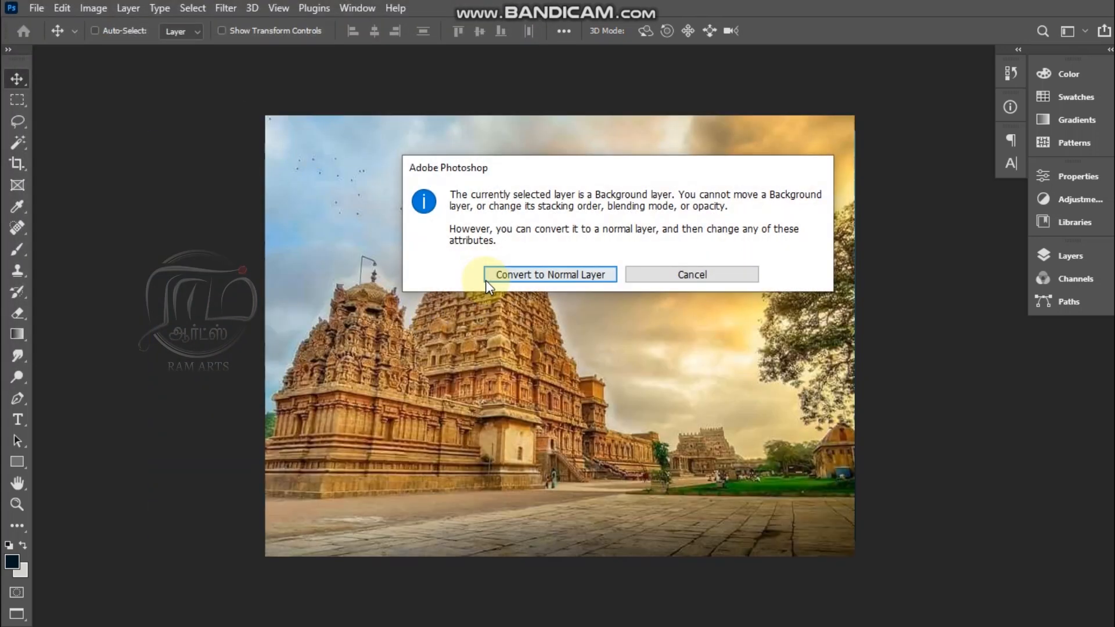
left_click(670, 279)
Step: Move the whole temple image into the wedding banner as a layer behind the couple, closing the source photo without saving
key("ctrl+a")
key("ctrl+BackSpace")
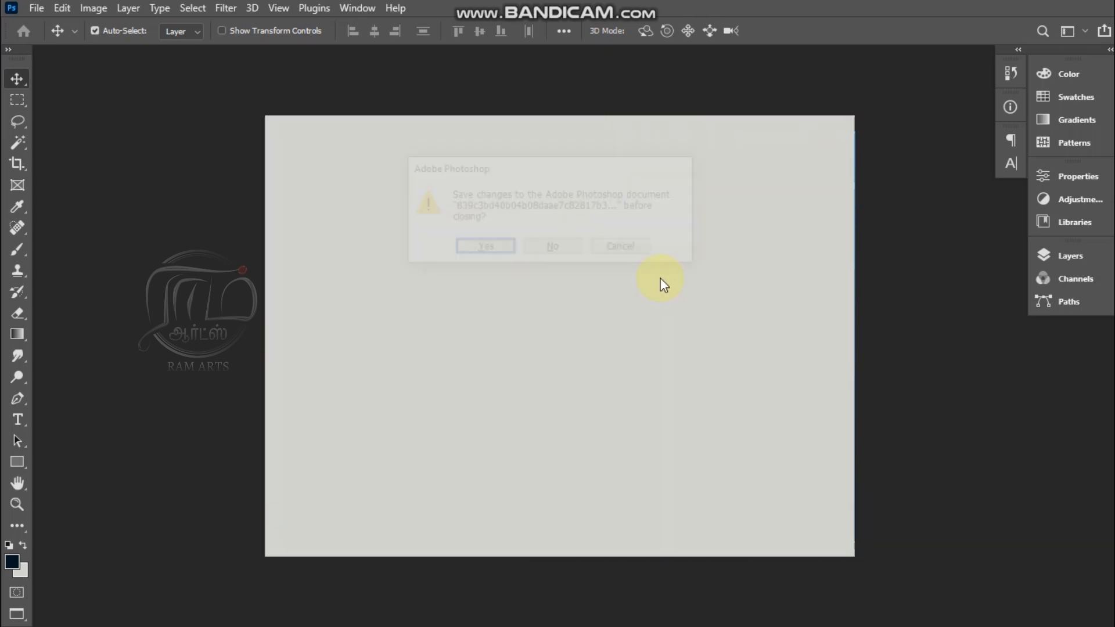
key("ctrl+w")
key("n")
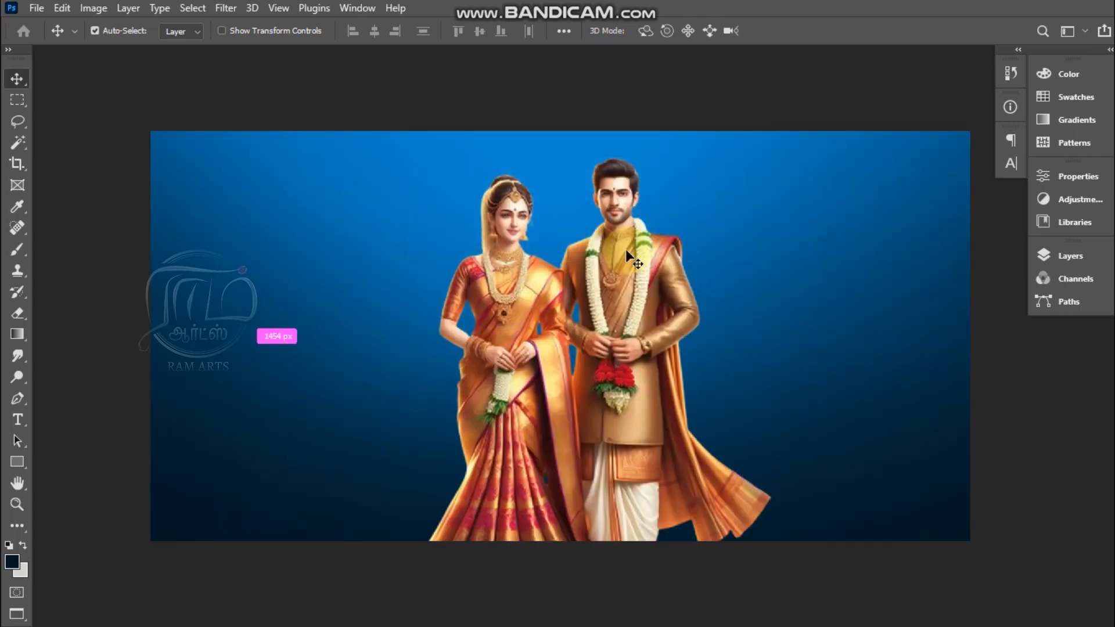
key("ctrl+v")
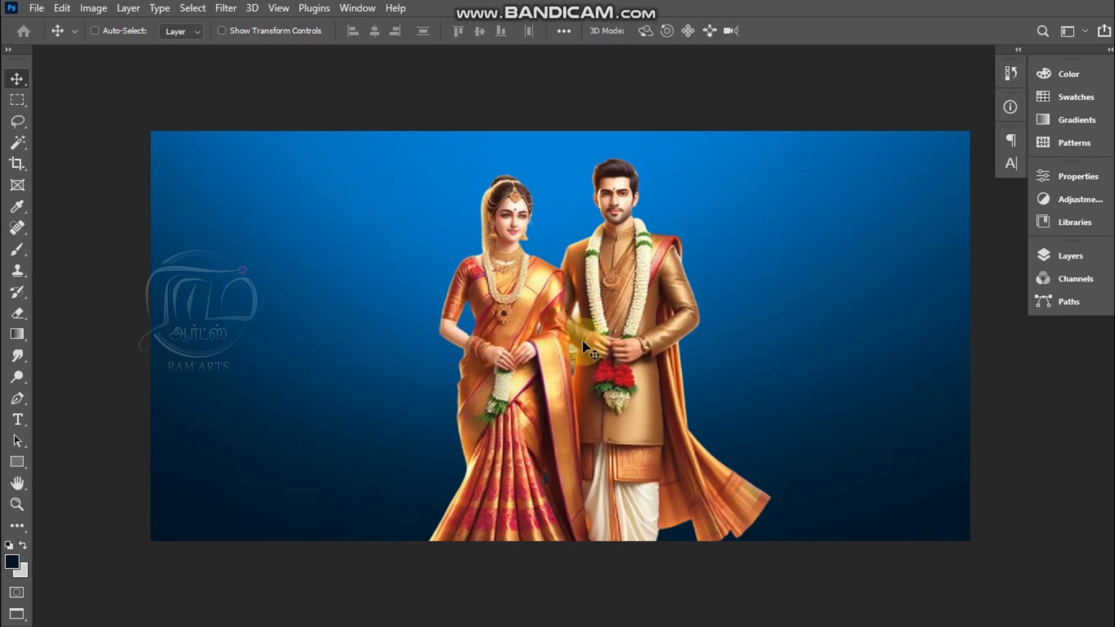
key("ctrl+t")
left_click_drag(615, 342, 859, 506)
left_click_drag(542, 323, 632, 372)
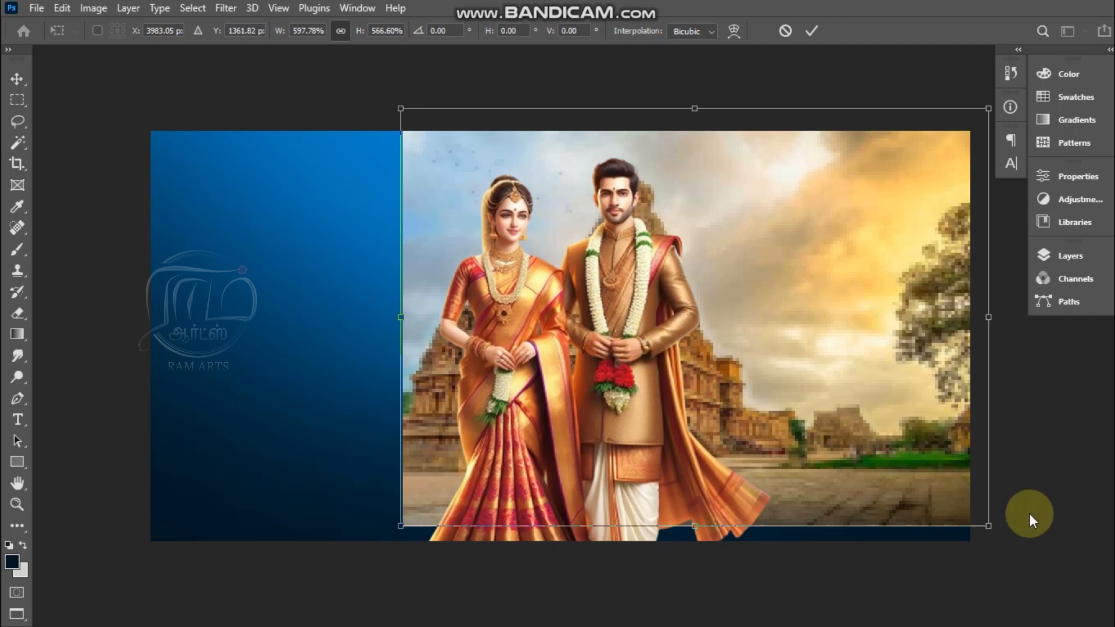
left_click_drag(990, 524, 676, 398)
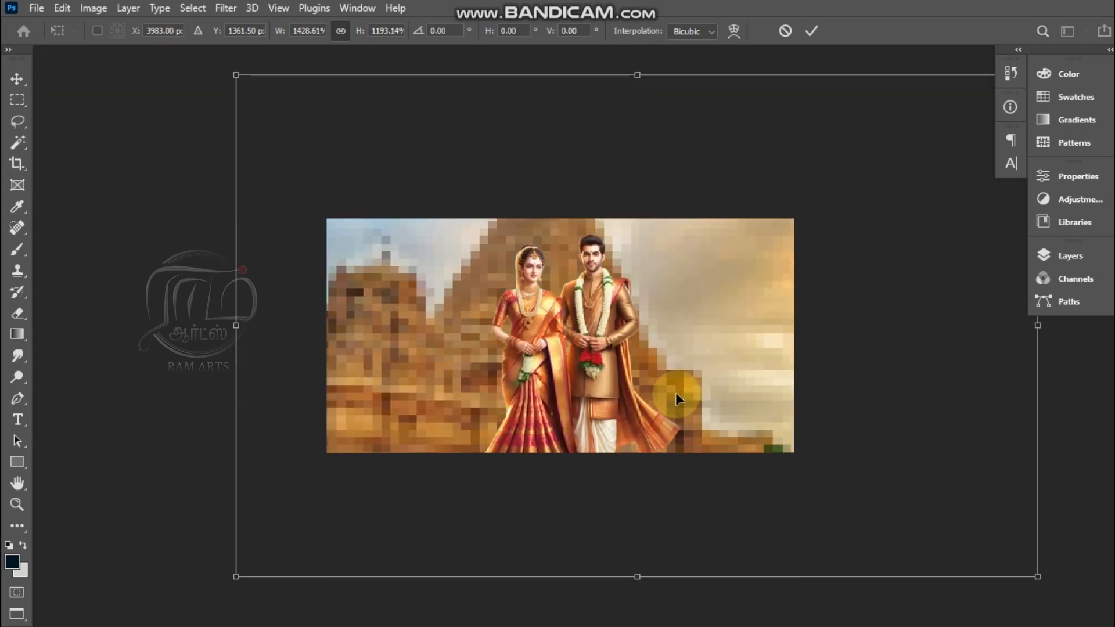
key("Escape")
Step: Scale the temple image proportionally to about 790% and position its main tower directly behind the couple
left_click_drag(640, 355, 785, 450)
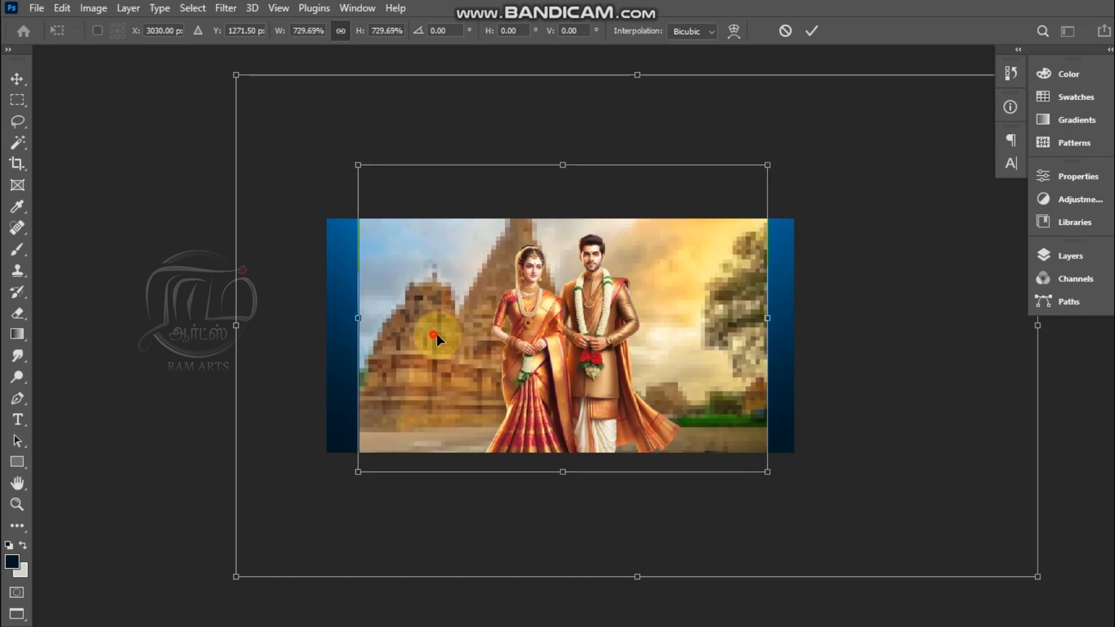
left_click_drag(432, 336, 521, 356)
left_click_drag(847, 489, 864, 503)
mouse_move(672, 388)
left_mouse_down()
mouse_move(691, 398)
mouse_move(681, 400)
left_mouse_up()
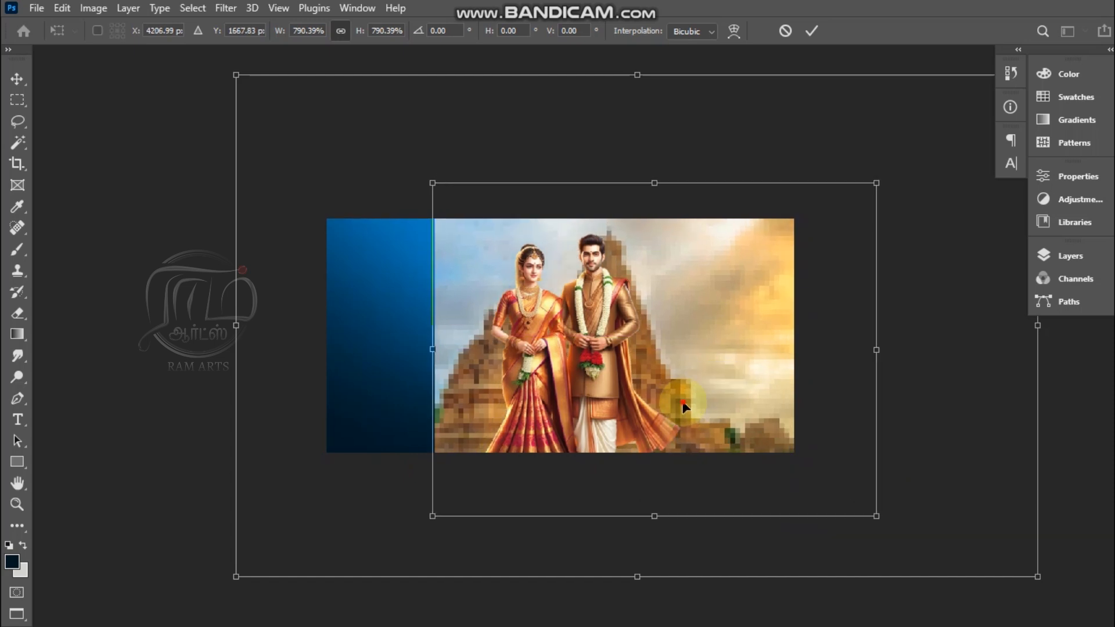
key("Return")
Step: Set the temple layer's blend mode to Overlay so it mixes with the blue gradient background
key("ctrl+0")
key("z")
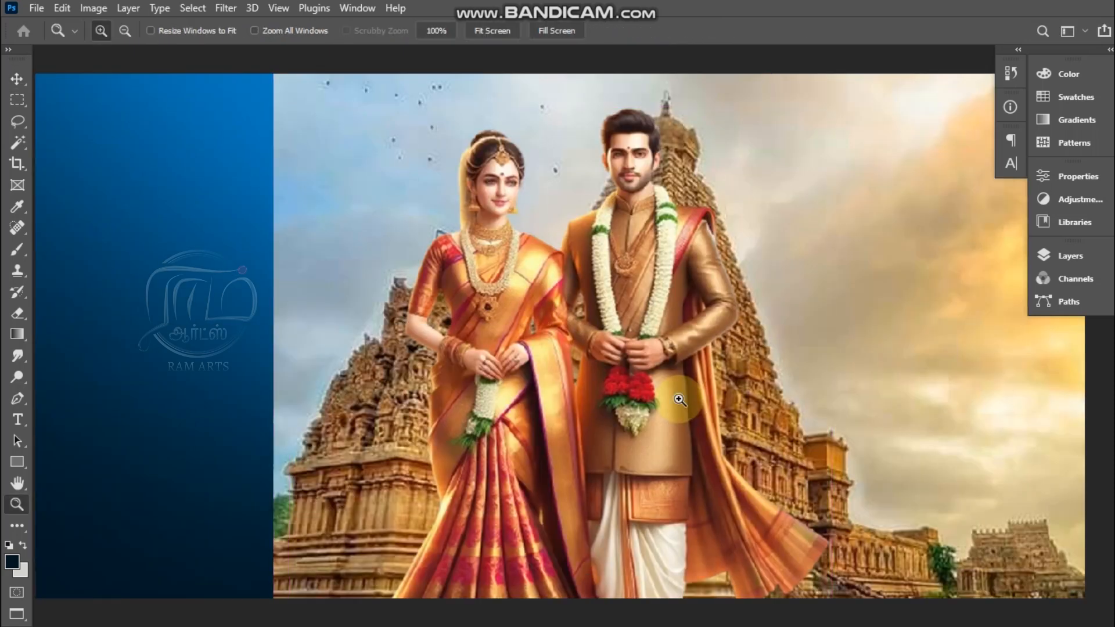
key("ctrl+minus")
key("ctrl+minus")
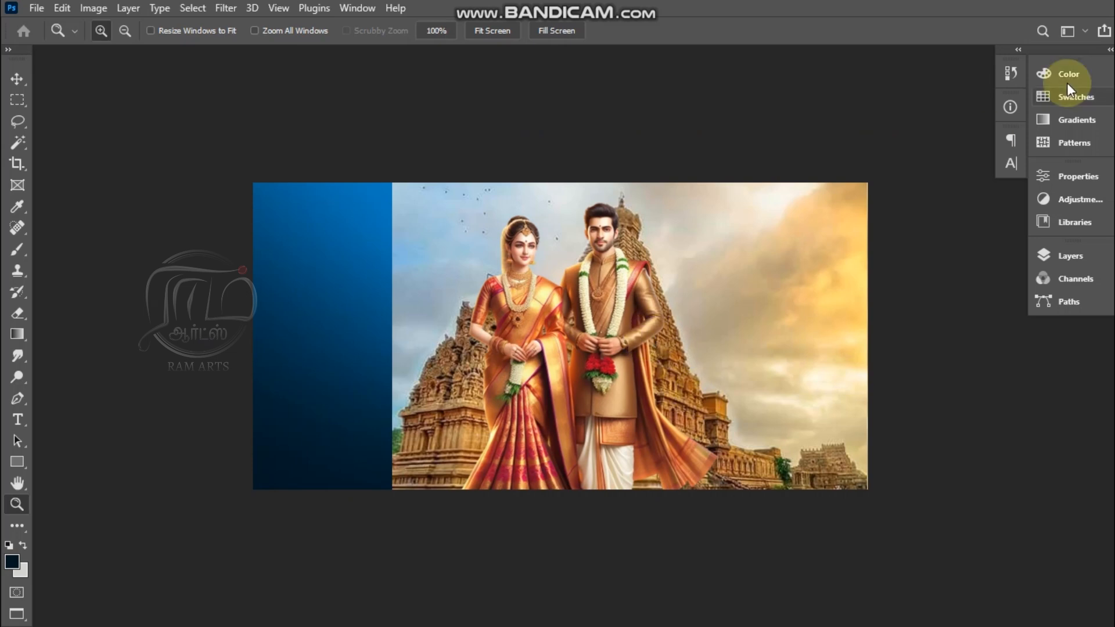
key("F7")
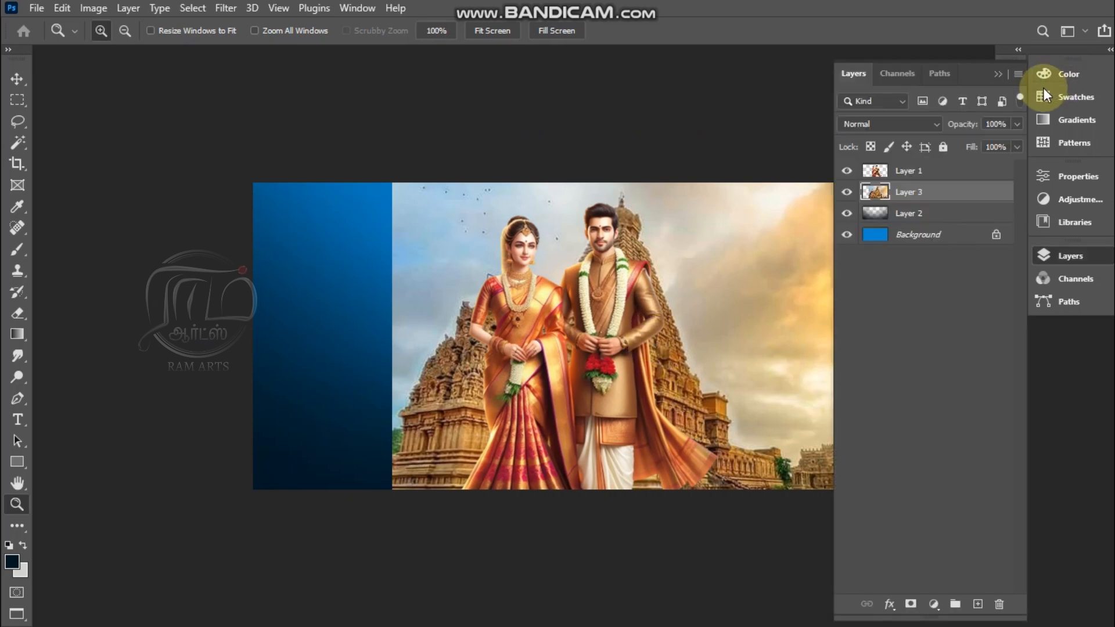
left_click(920, 124)
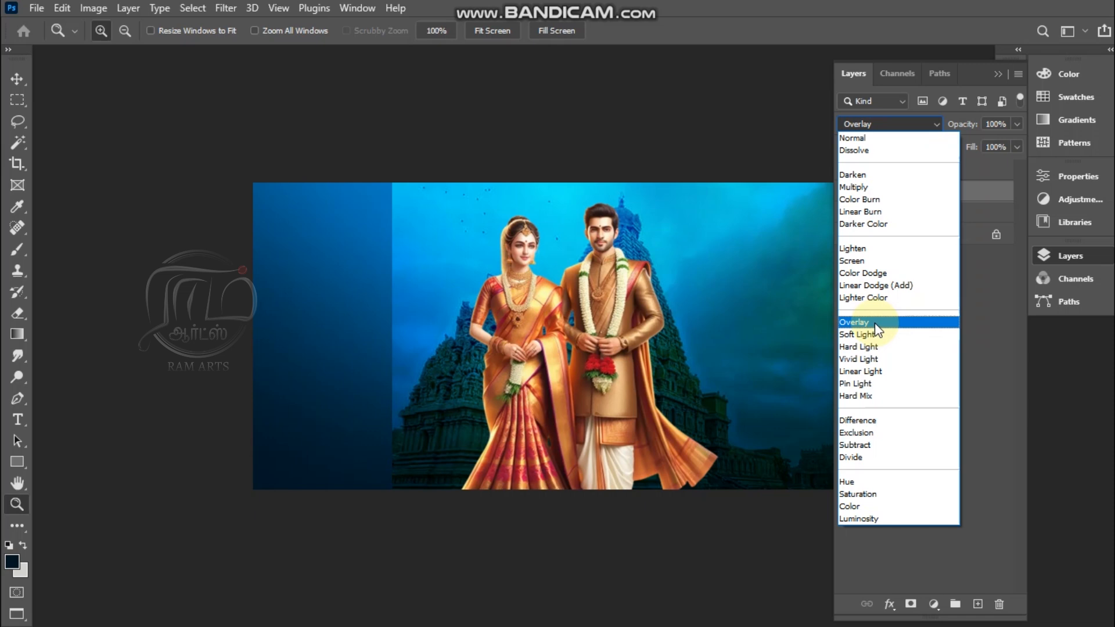
left_click(875, 329)
left_click(528, 336)
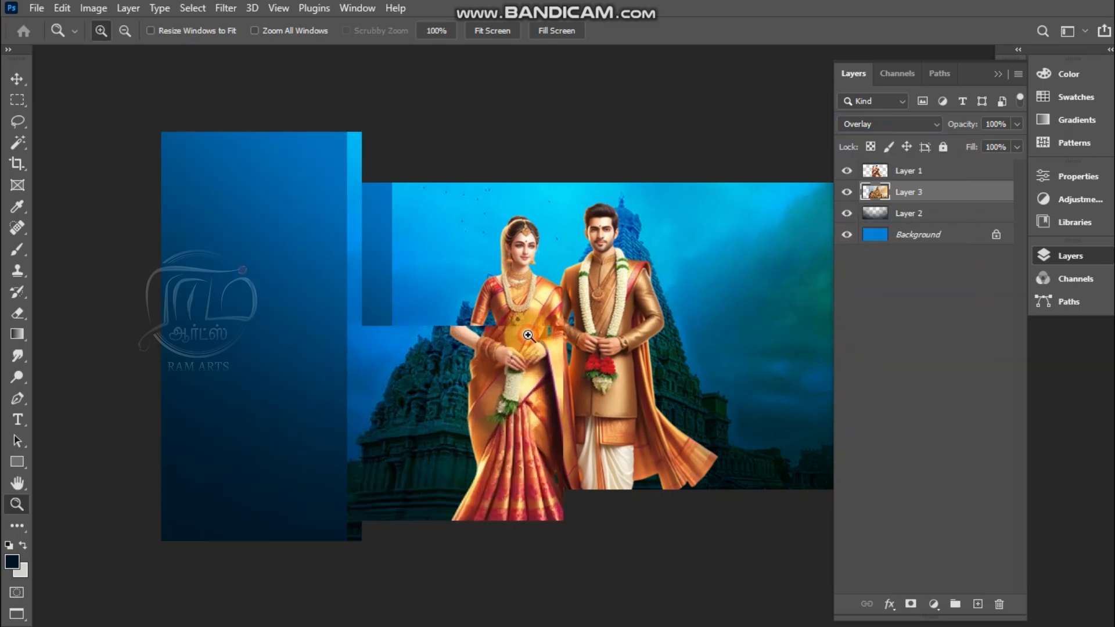
key("ctrl+minus")
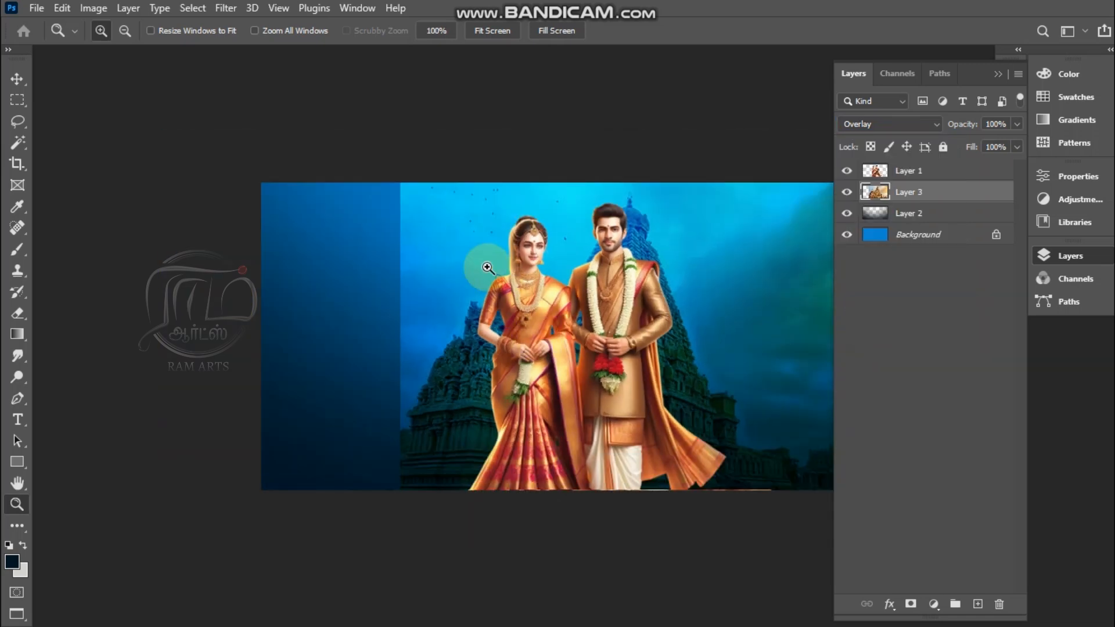
Step: Show the banner in full screen and enlarge the hard round brush tip to 2000 px
key("f")
key("b")
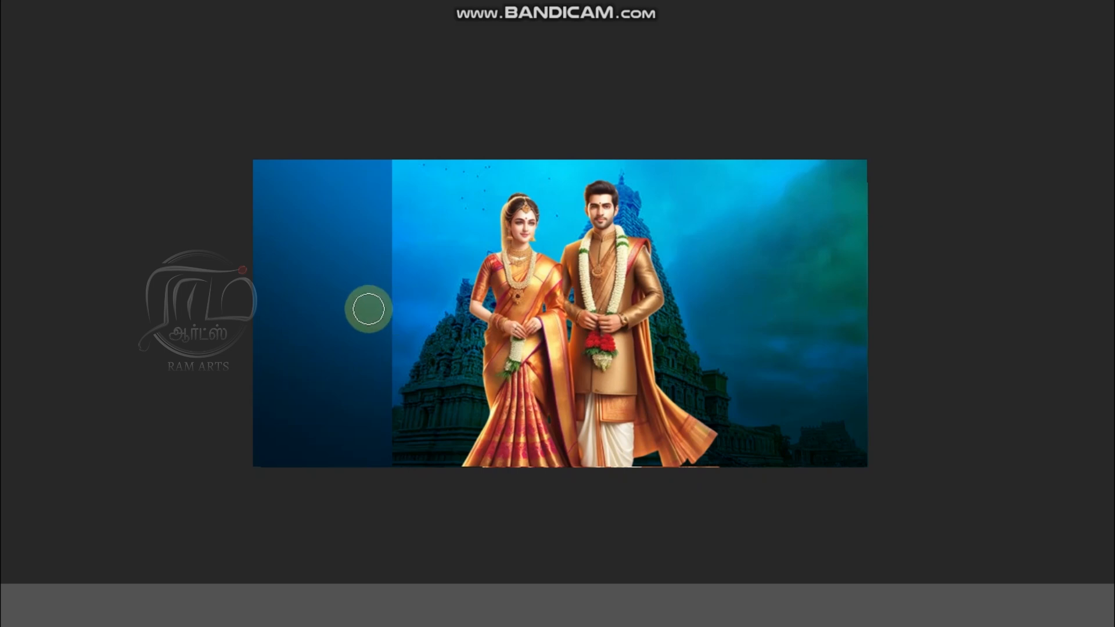
key("bracketright")
key("bracketright")
key("bracketright")
key("bracketright")
key("bracketright")
key("bracketright")
key("bracketright")
key("bracketright")
key("bracketright")
key("bracketright")
key("bracketright")
key("bracketright")
key("bracketright")
key("bracketright")
key("bracketright")
key("bracketright")
key("bracketright")
key("bracketright")
key("bracketright")
key("bracketright")
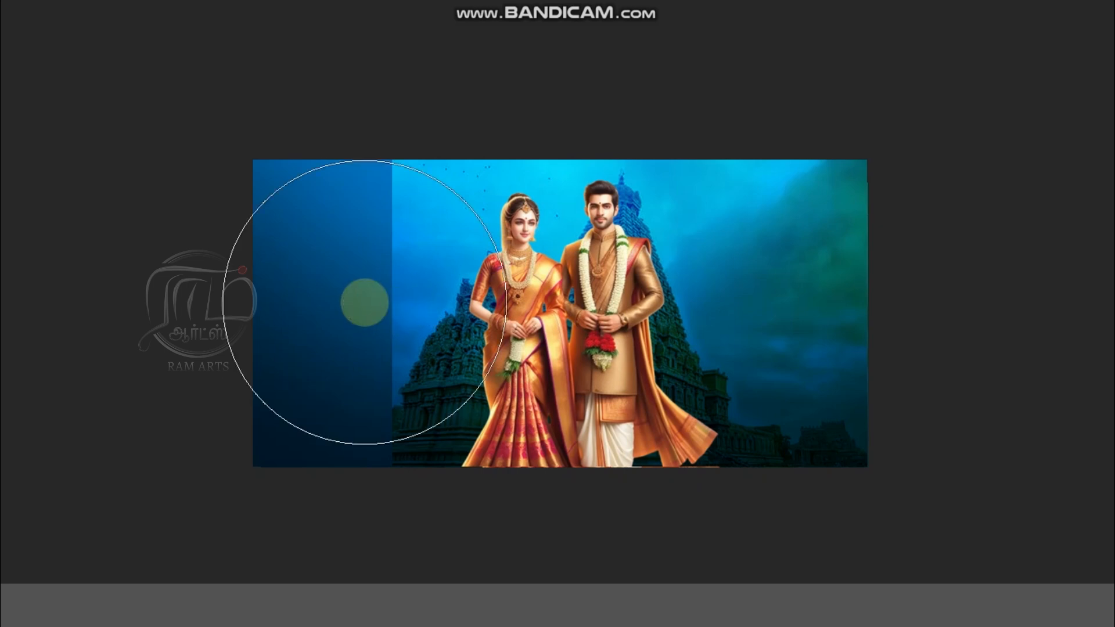
key("bracketleft")
key("bracketleft")
key("bracketleft")
key("bracketleft")
key("bracketleft")
key("bracketleft")
key("bracketleft")
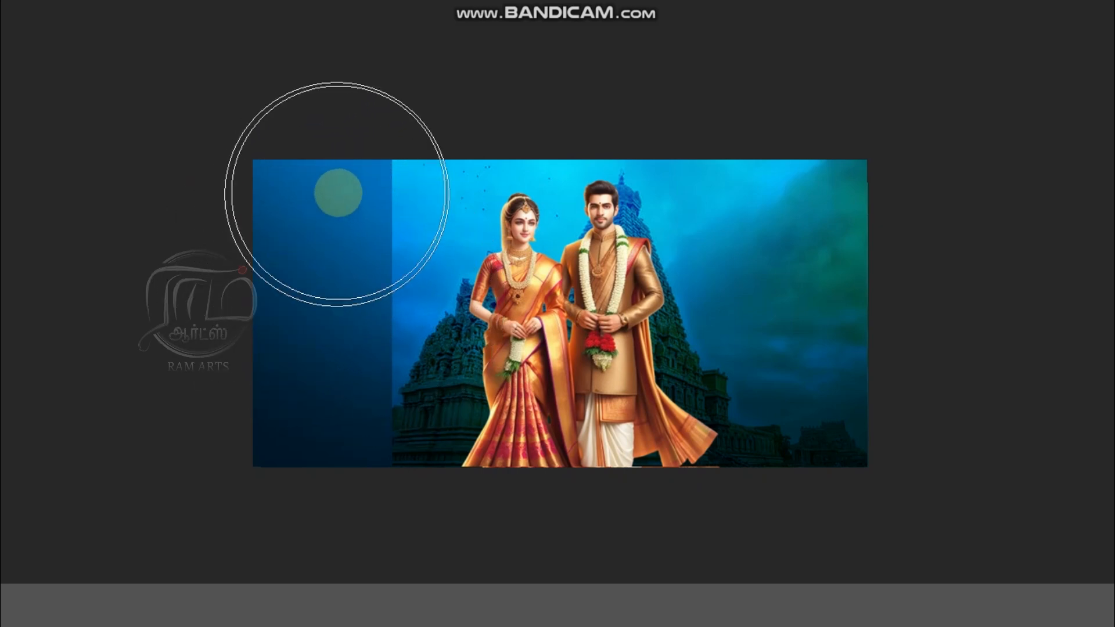
right_click(353, 200)
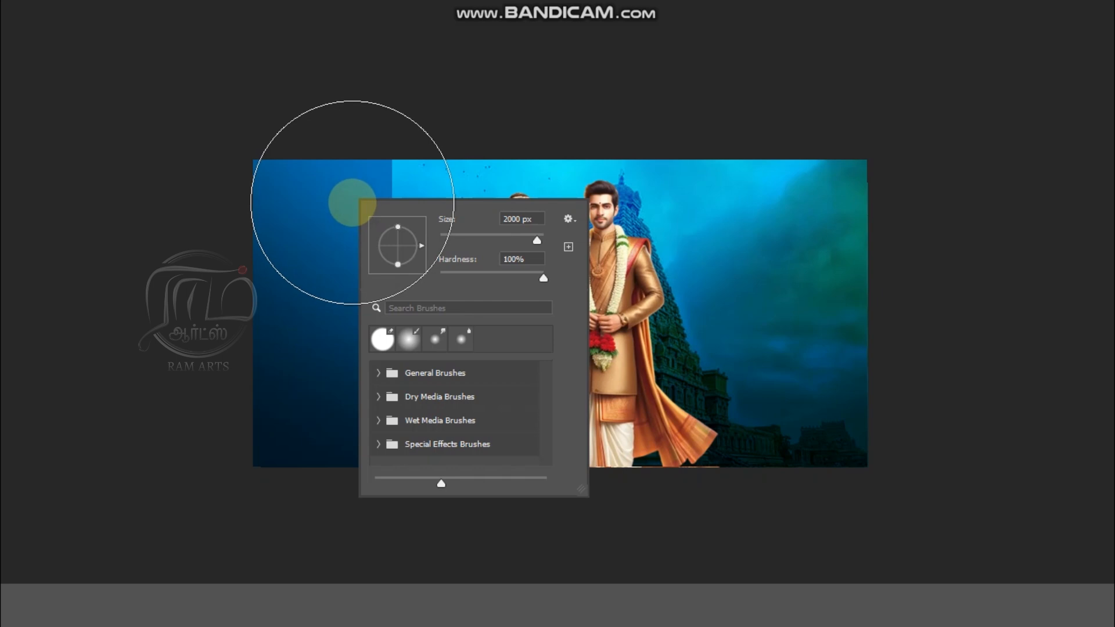
left_click(381, 339)
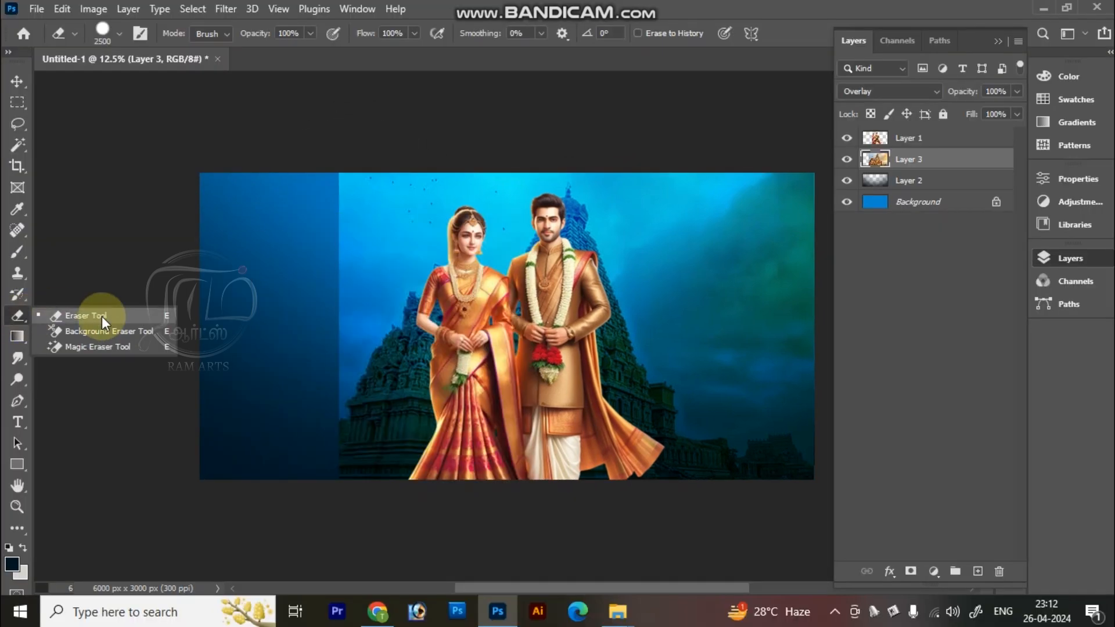
Step: Choose the Eraser tool and give its 2500 px round tip a hardness of 0%
left_click(109, 318)
right_click(343, 262)
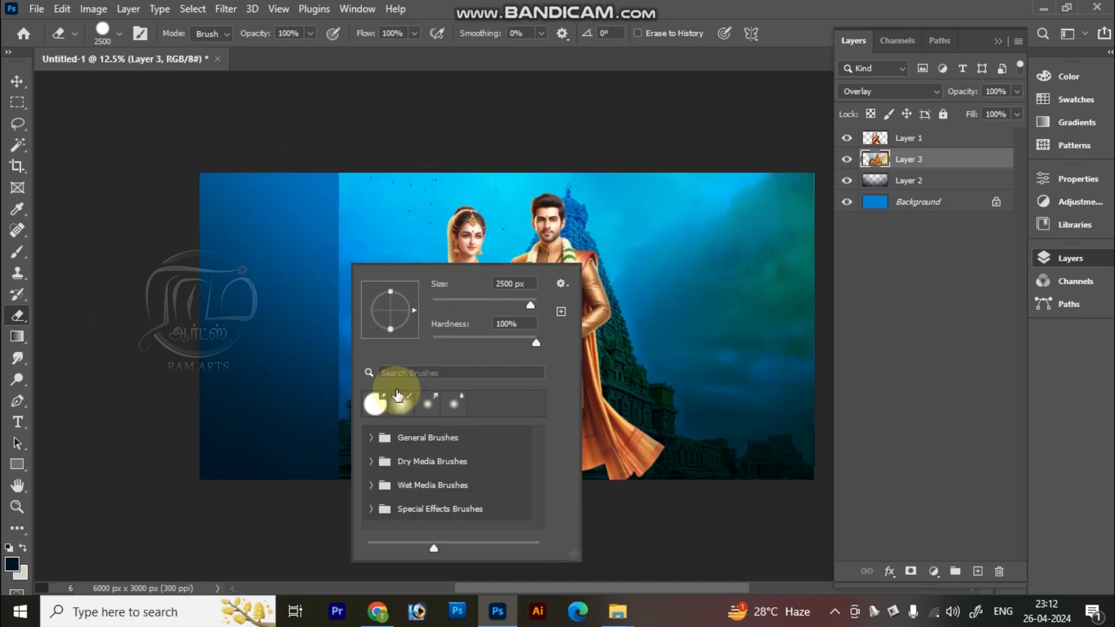
left_click_drag(538, 343, 174, 338)
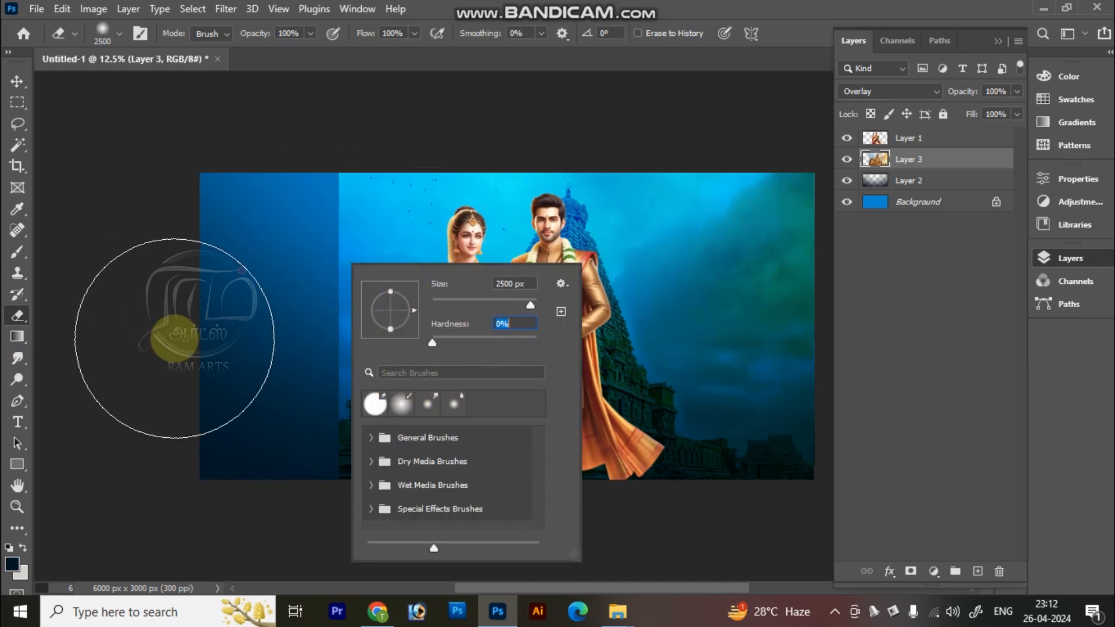
left_click(175, 335)
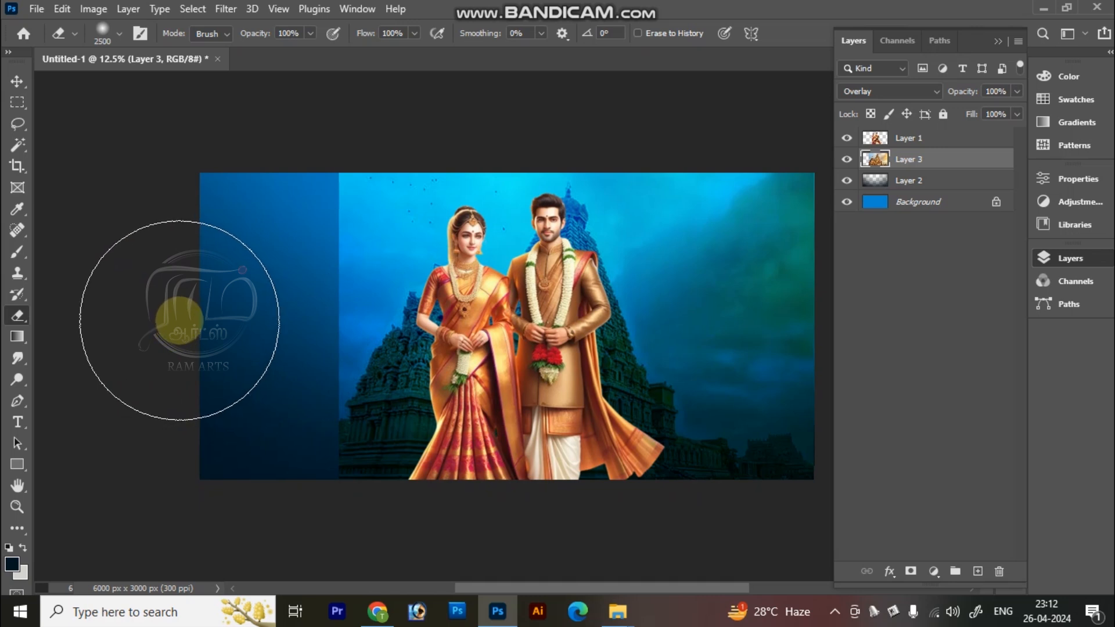
Step: Softly erase the temple layer's left and right edges so they fade into the blue background
mouse_move(293, 222)
left_mouse_down()
mouse_move(268, 311)
mouse_move(276, 398)
mouse_move(331, 495)
mouse_move(455, 566)
mouse_move(336, 509)
mouse_move(279, 347)
mouse_move(285, 209)
mouse_move(356, 110)
mouse_move(272, 277)
left_mouse_up()
mouse_move(799, 493)
left_mouse_down()
mouse_move(753, 495)
mouse_move(773, 462)
mouse_move(829, 199)
mouse_move(694, 120)
mouse_move(753, 423)
mouse_move(689, 490)
mouse_move(782, 242)
left_mouse_up()
key("v")
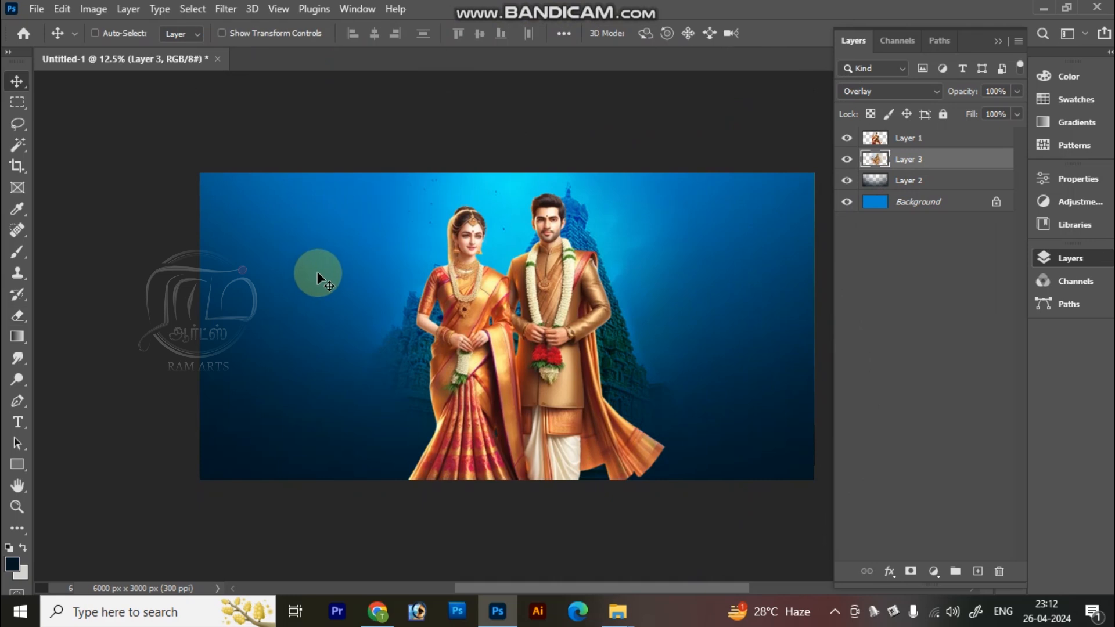
Step: Enlarge the temple layer to about 123% and reposition it behind the couple
key("ctrl+minus")
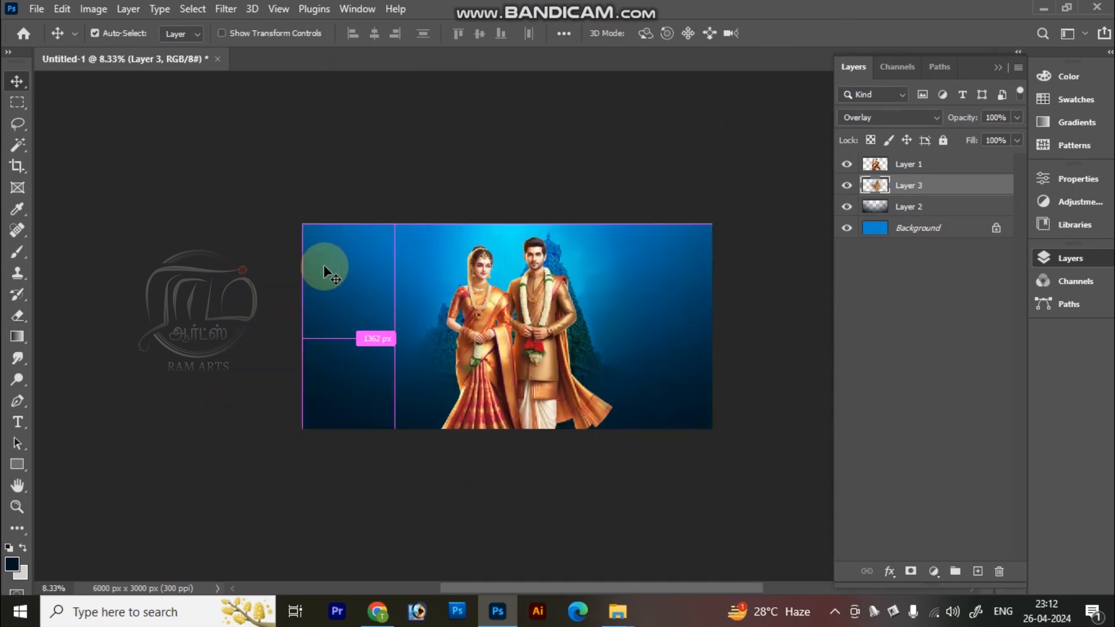
key("ctrl+t")
left_click_drag(553, 329, 553, 228)
key("ctrl+z")
left_click_drag(393, 262, 348, 253)
mouse_move(461, 292)
left_mouse_down()
mouse_move(476, 303)
mouse_move(462, 284)
left_mouse_up()
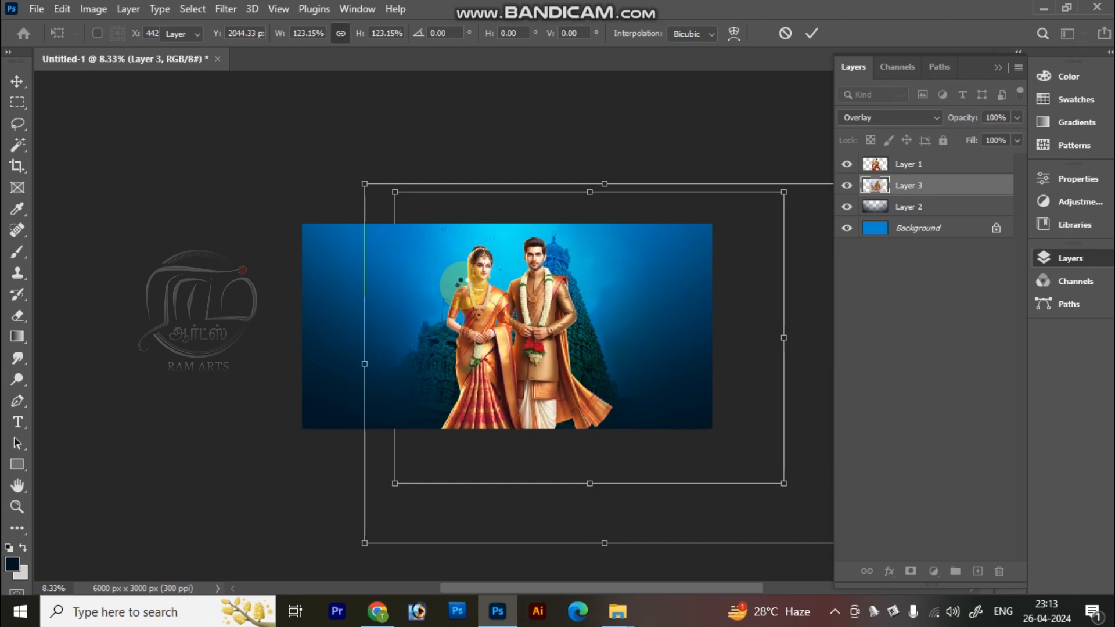
Step: Examine the temple tower's image quality beside the groom's head at close range and in the wider banner
key("z")
left_click(460, 284)
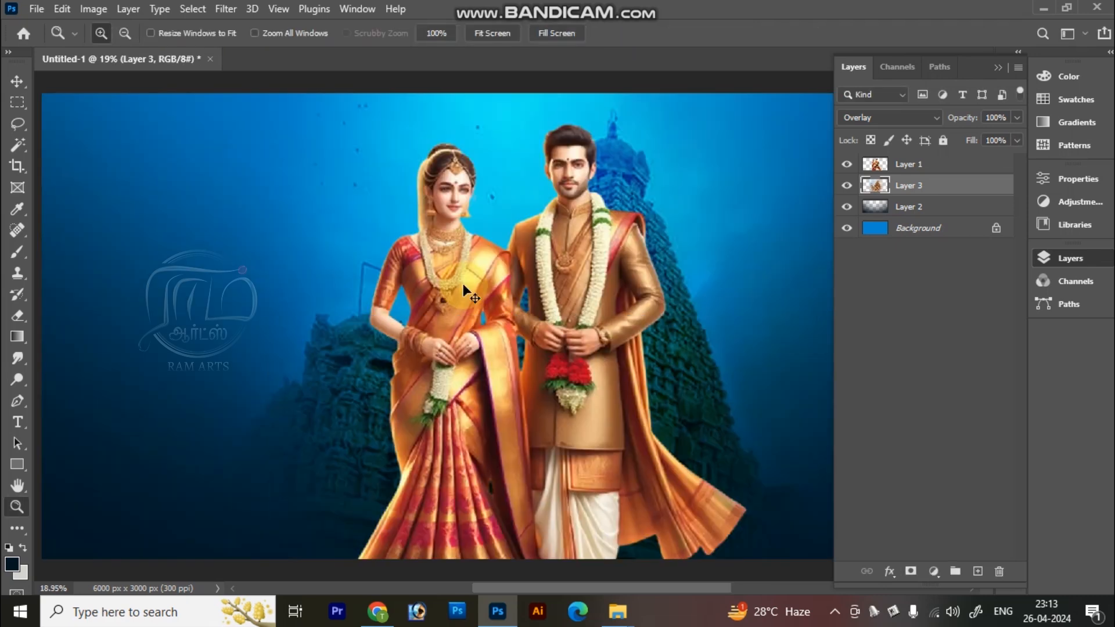
key("ctrl+minus")
left_click_drag(662, 129, 581, 260)
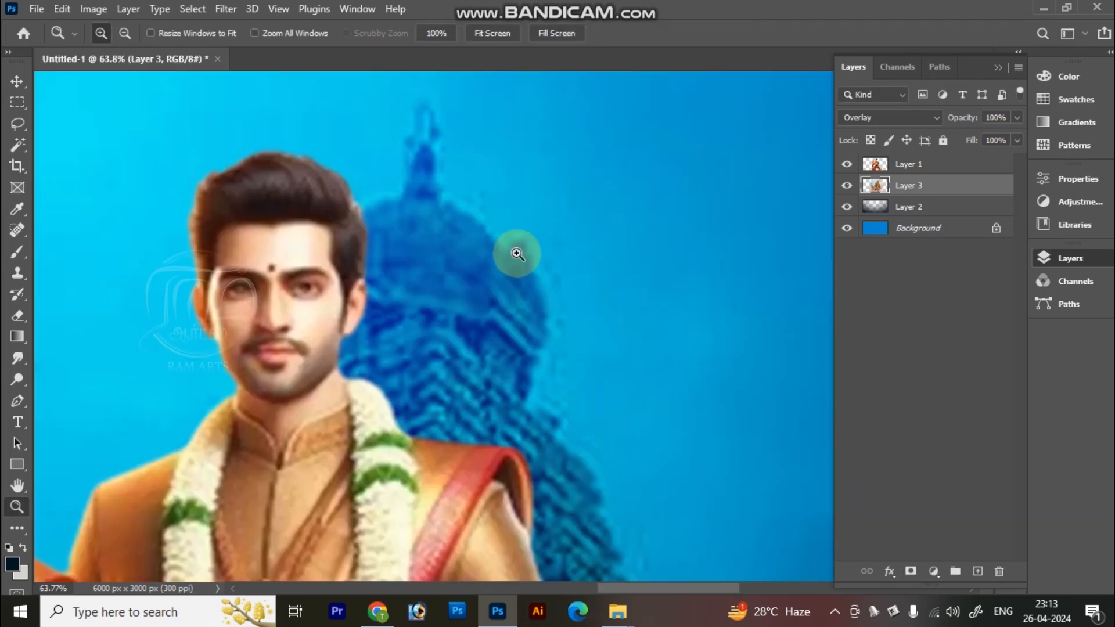
key("v")
scroll(510, 277, "down", 1)
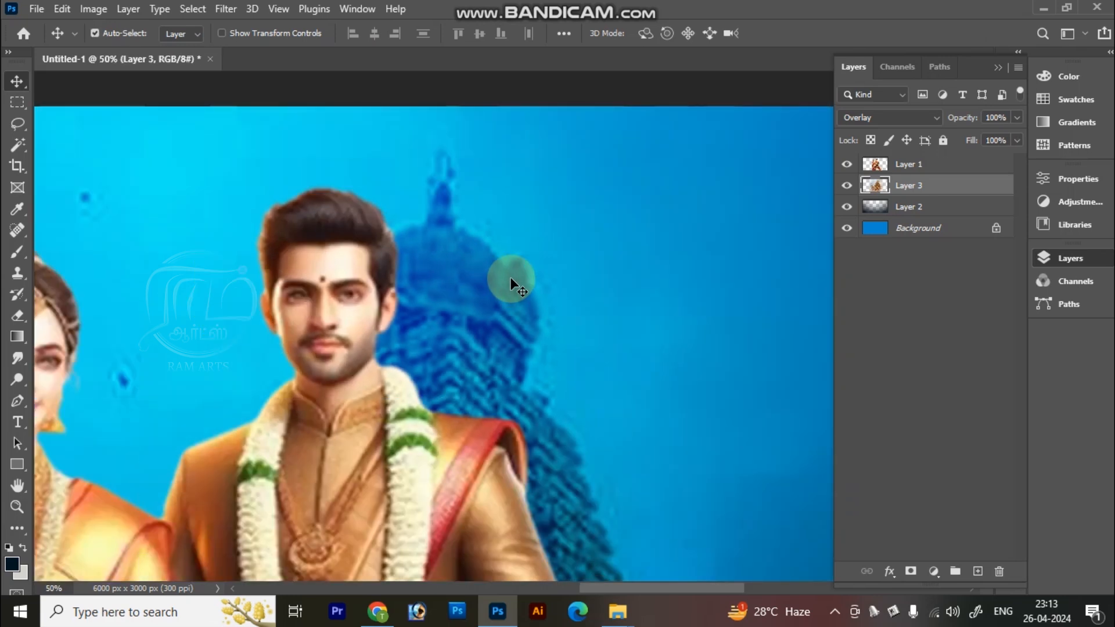
scroll(510, 277, "down", 1)
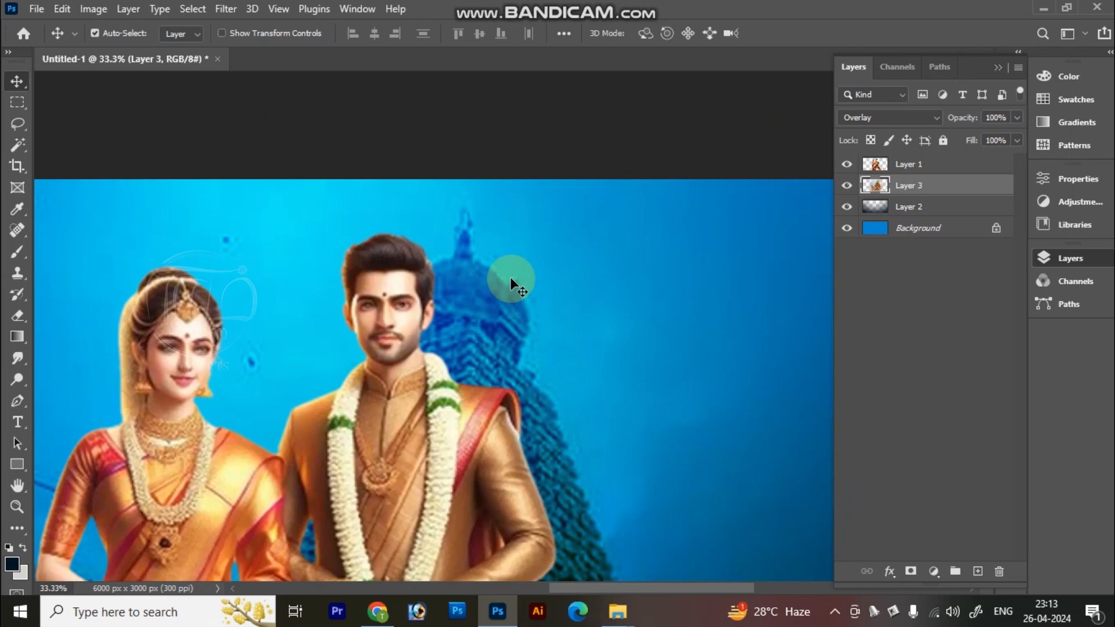
scroll(510, 277, "down", 1)
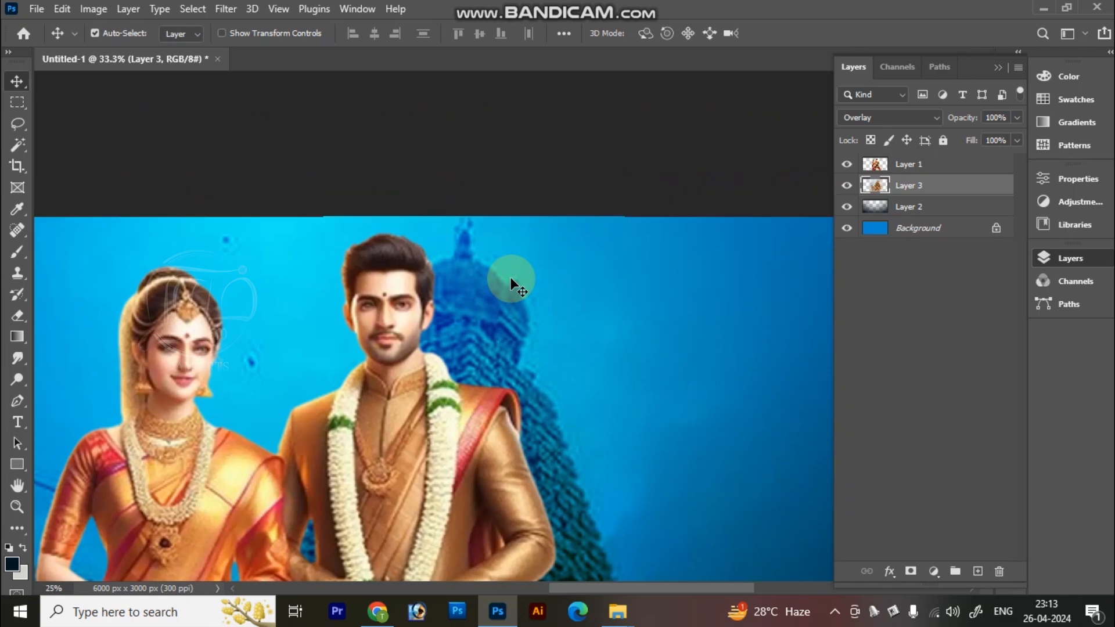
scroll(510, 277, "down", 1)
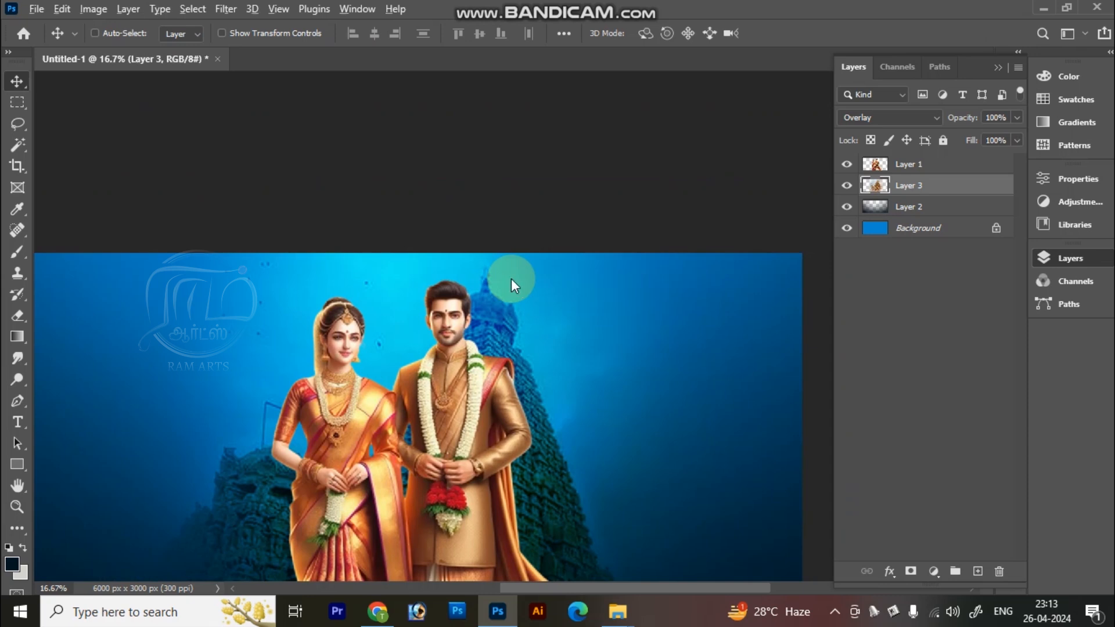
Step: Apply a Gaussian Blur with an 11.1-pixel radius to the temple layer
key("alt+t")
mouse_move(364, 216)
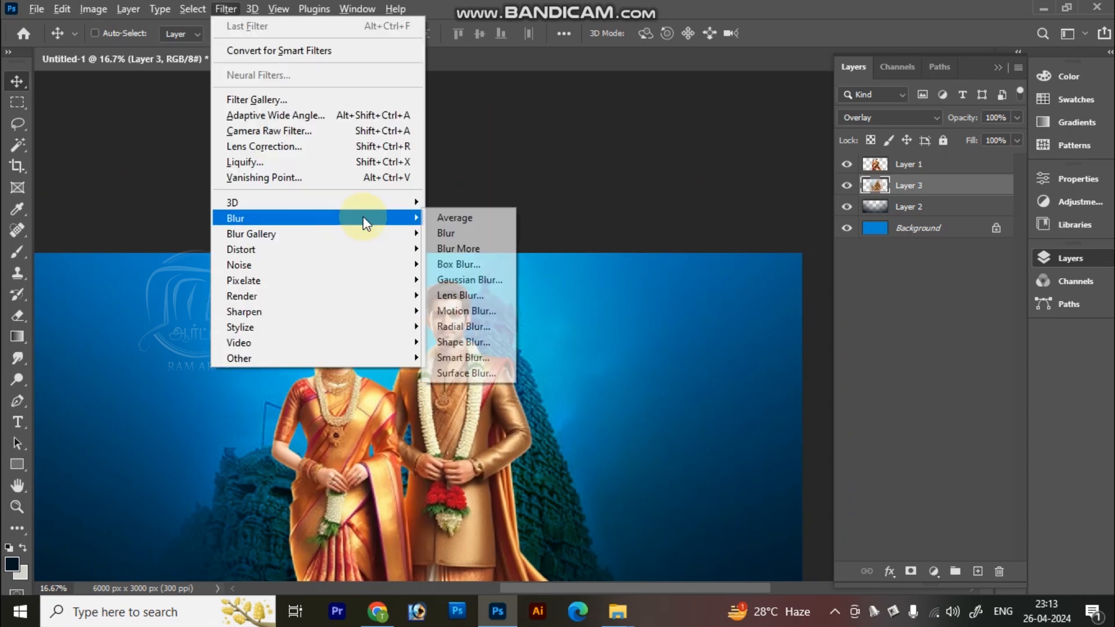
left_click(483, 279)
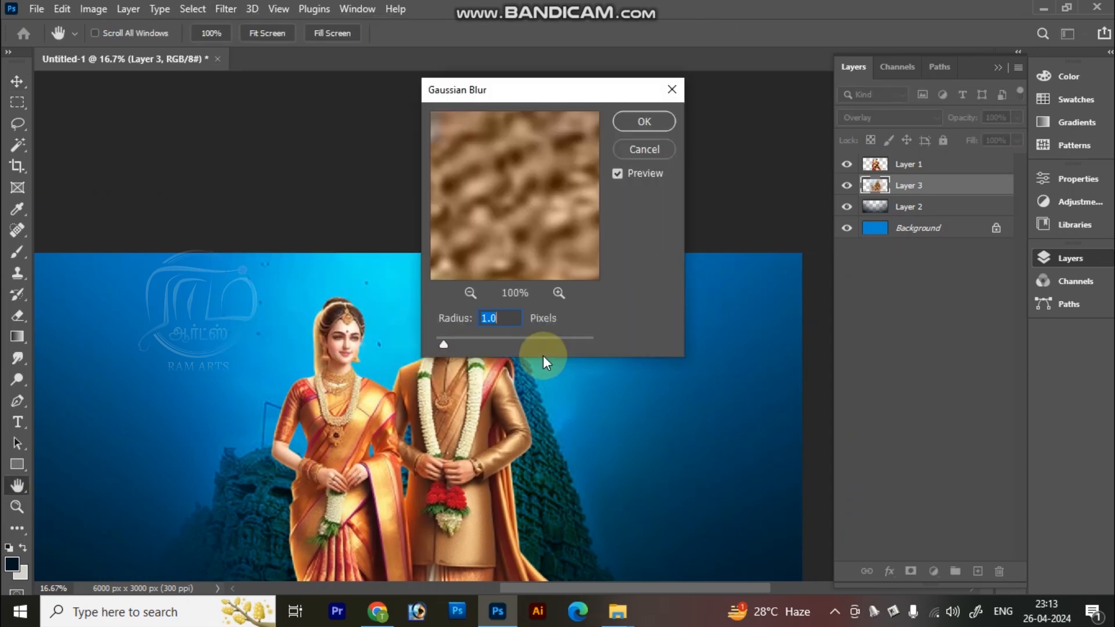
left_click_drag(540, 94, 737, 110)
left_click_drag(642, 361, 695, 358)
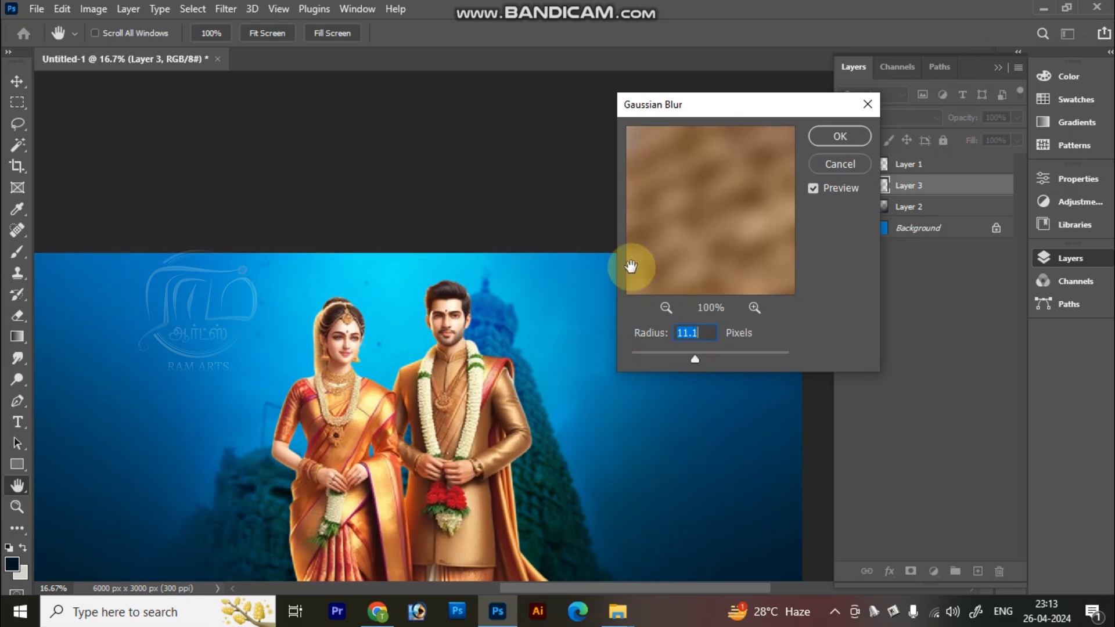
key("Return")
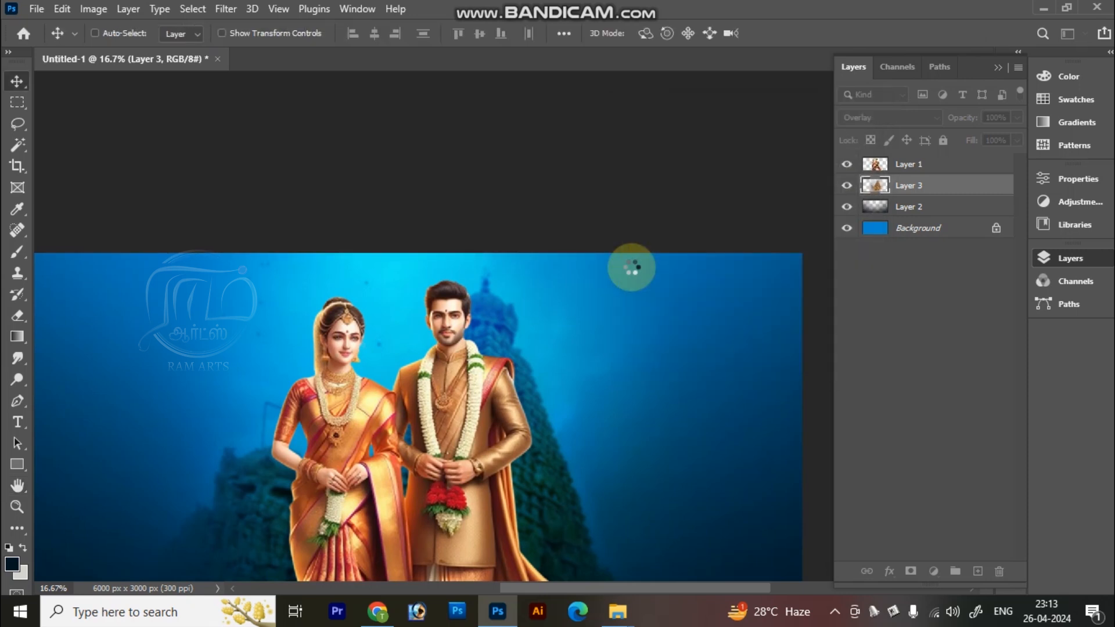
Step: Add a new layer above the temple, choose the Brush tool and set the foreground colour to bright cyan 00eaff
key("ctrl+0")
key("z")
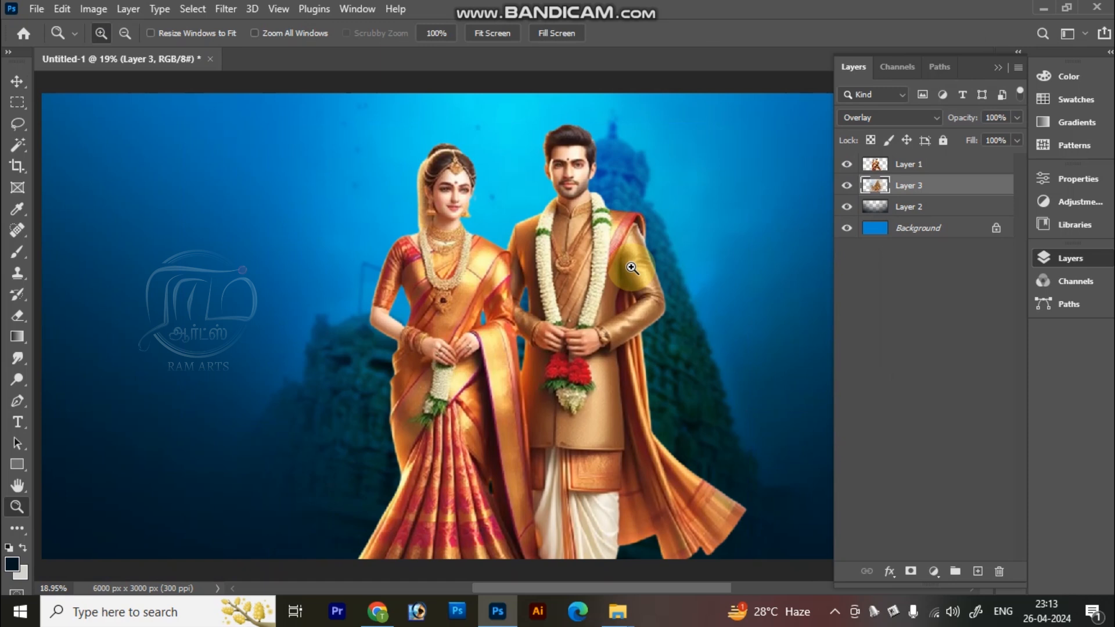
key("Tab")
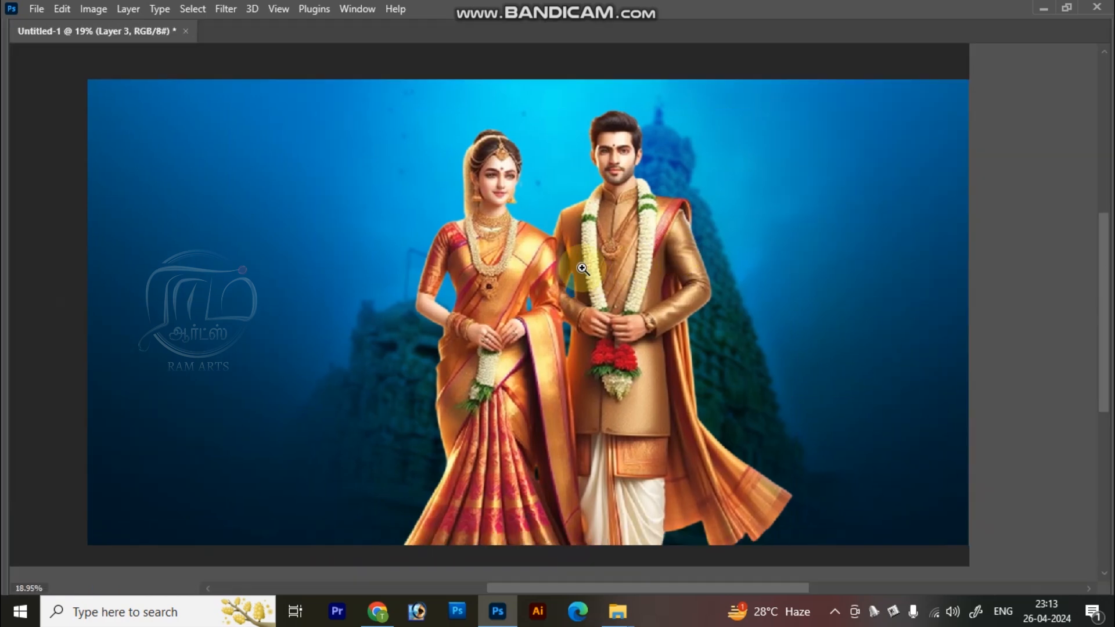
key("ctrl+minus")
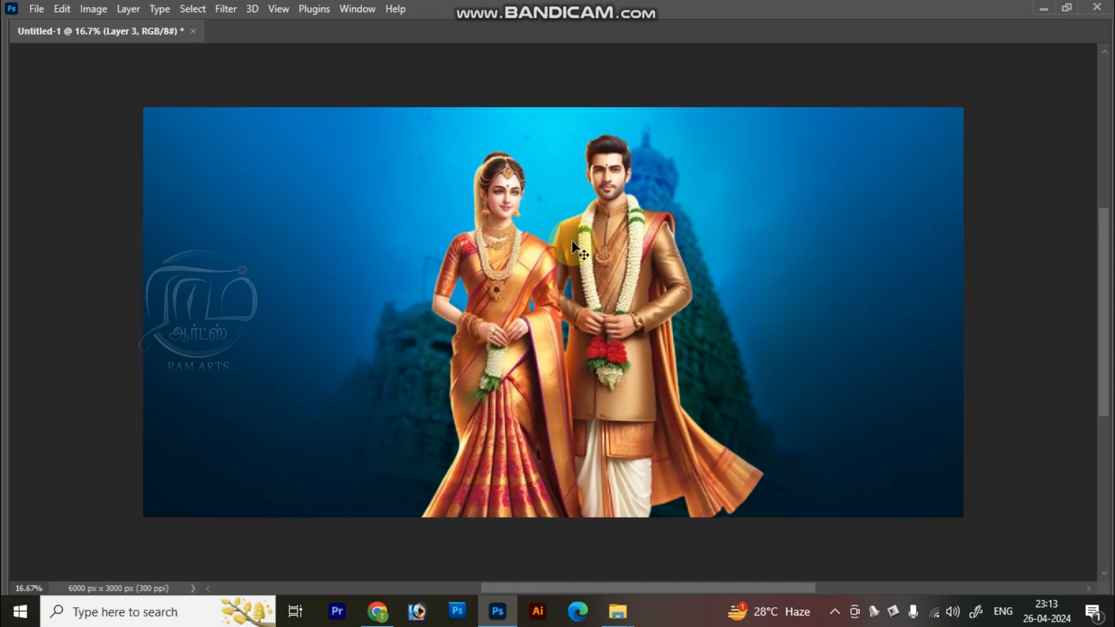
key("ctrl+shift+n")
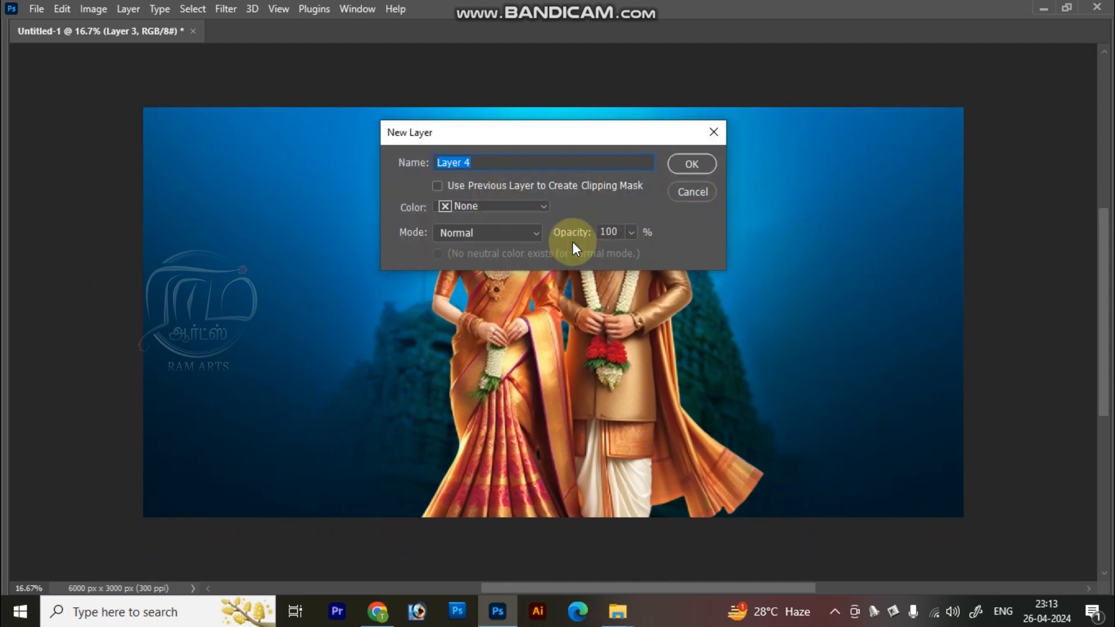
key("Return")
key("b")
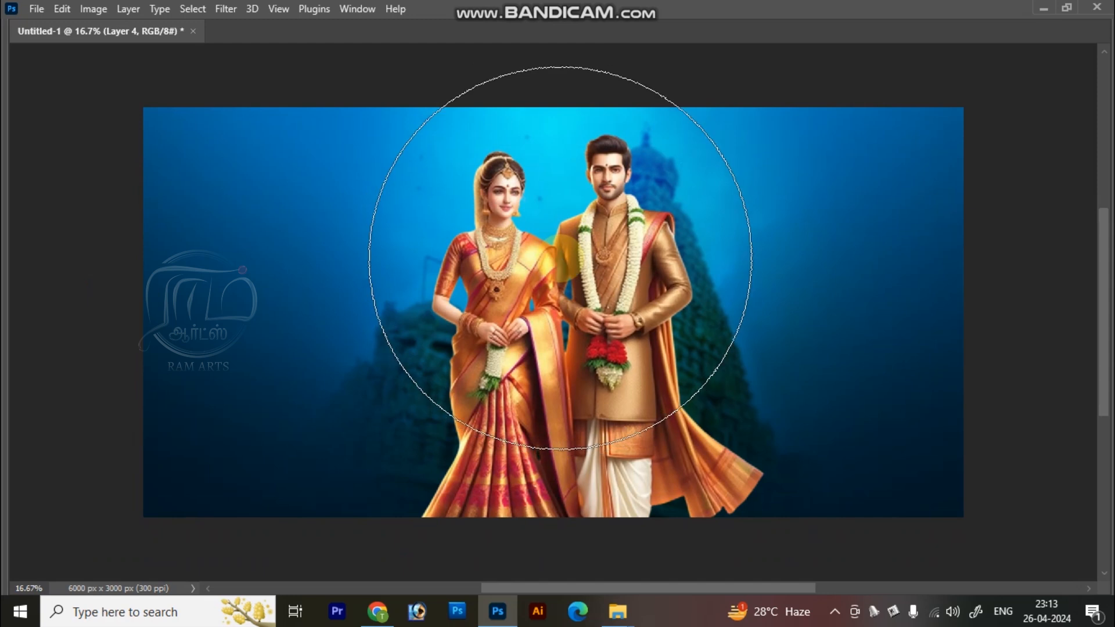
key("Tab")
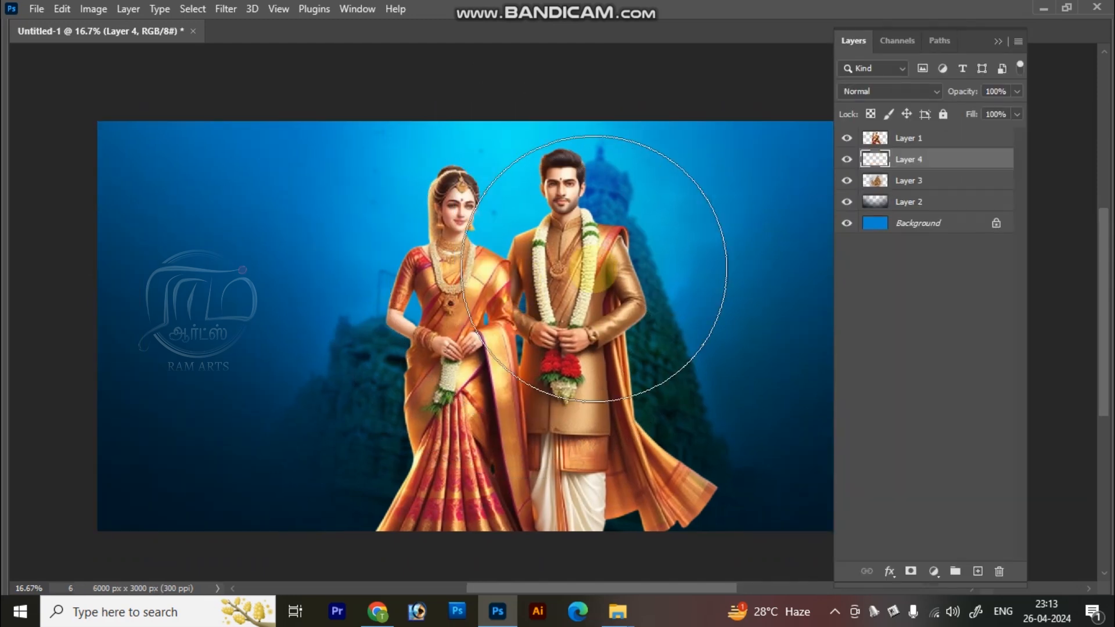
left_click(13, 566)
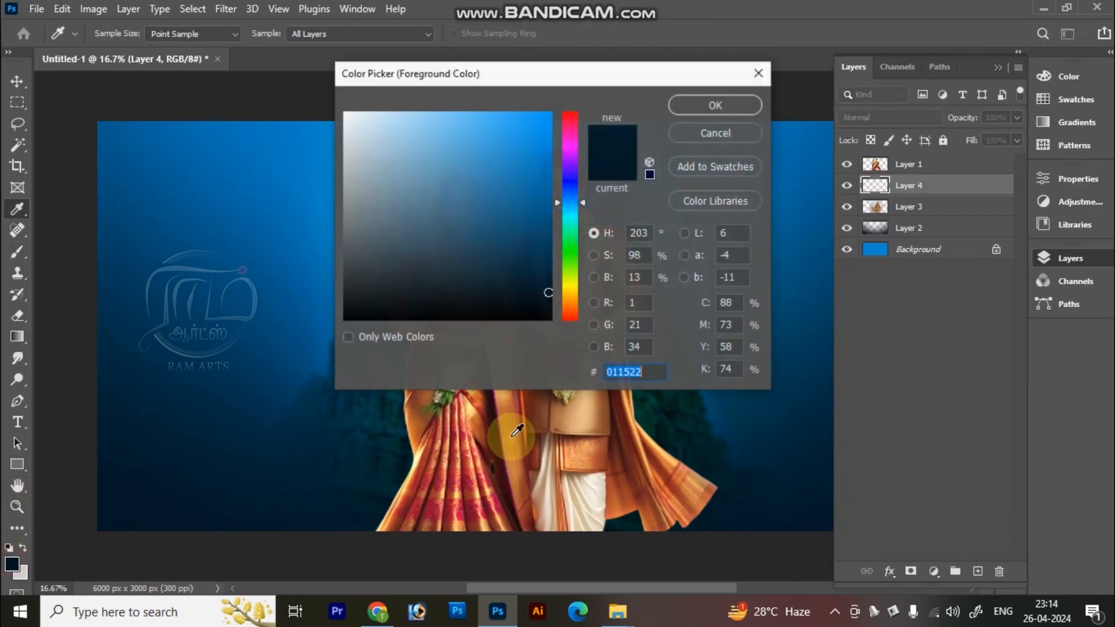
left_click_drag(507, 180, 593, 33)
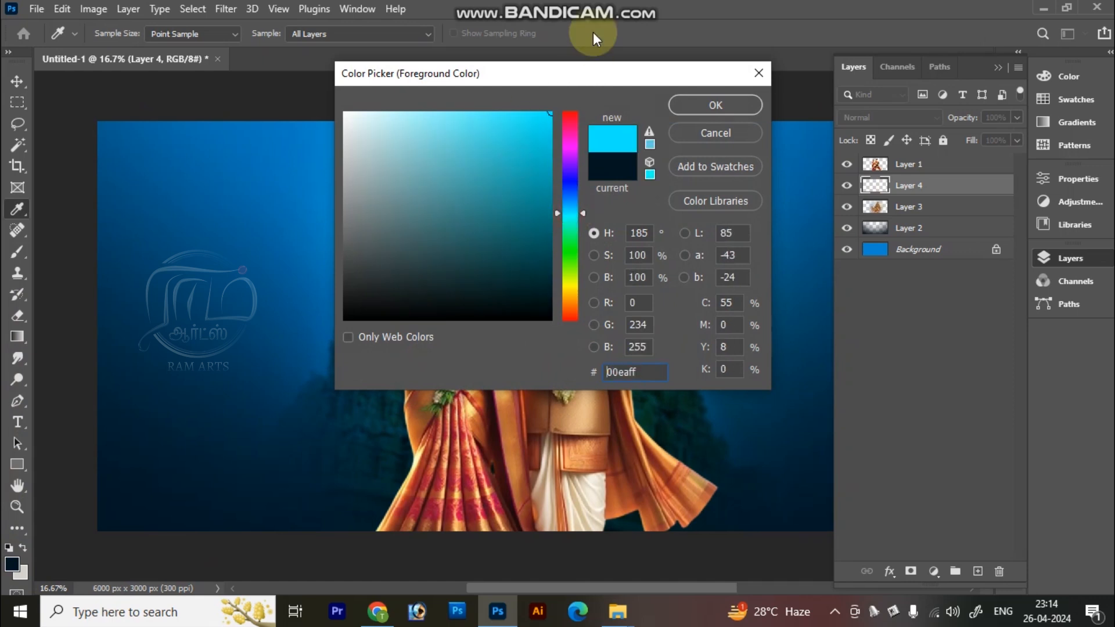
key("Return")
Step: Paint a soft cyan glow behind the couple with a 2300 px brush and adjust its position
key("bracketleft")
key("bracketleft")
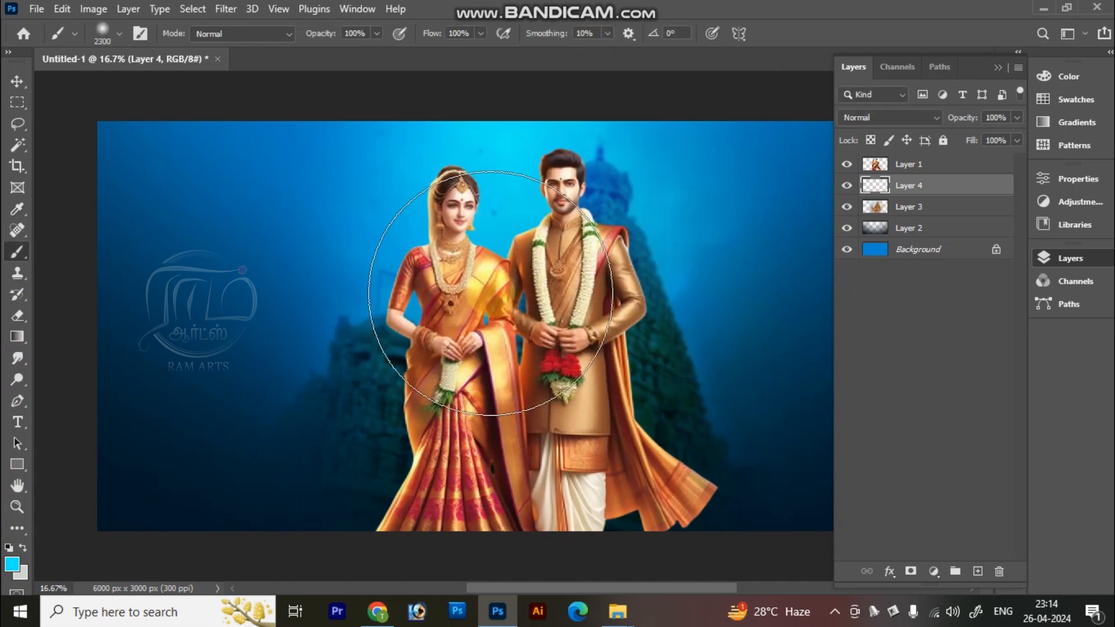
left_click(489, 291)
key("bracketleft")
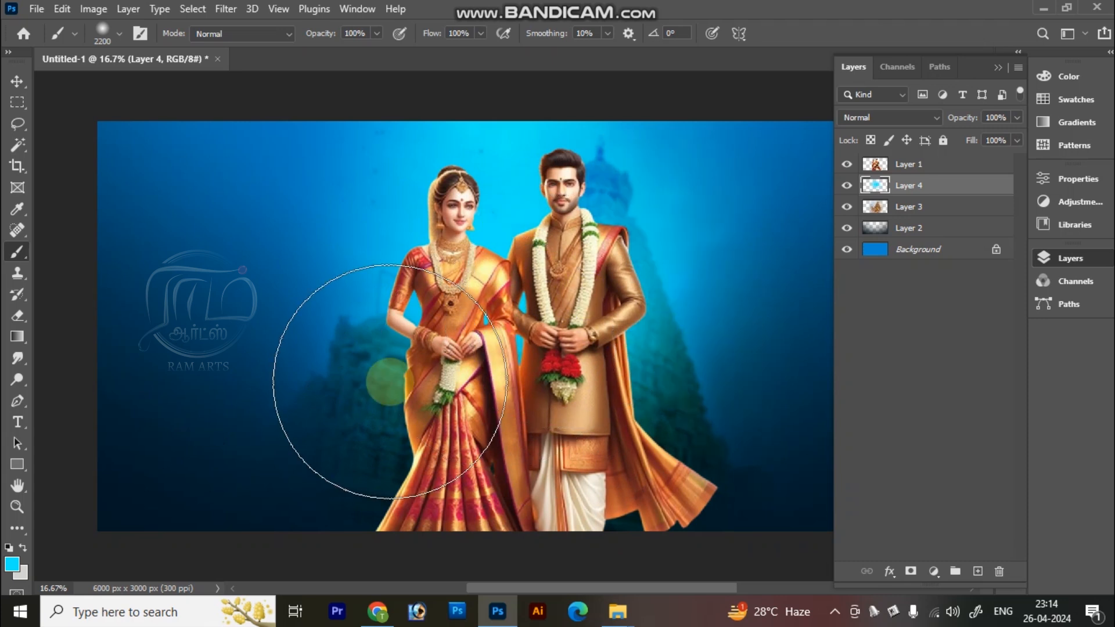
key("v")
left_click_drag(540, 285, 455, 277)
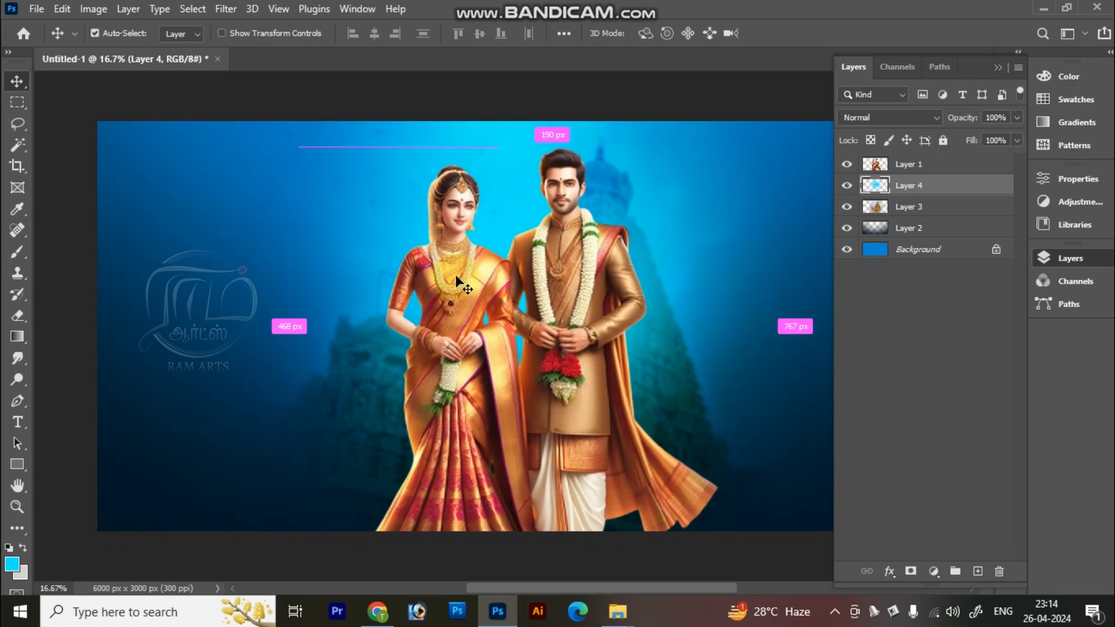
key("ctrl+minus")
left_click_drag(539, 348, 513, 326)
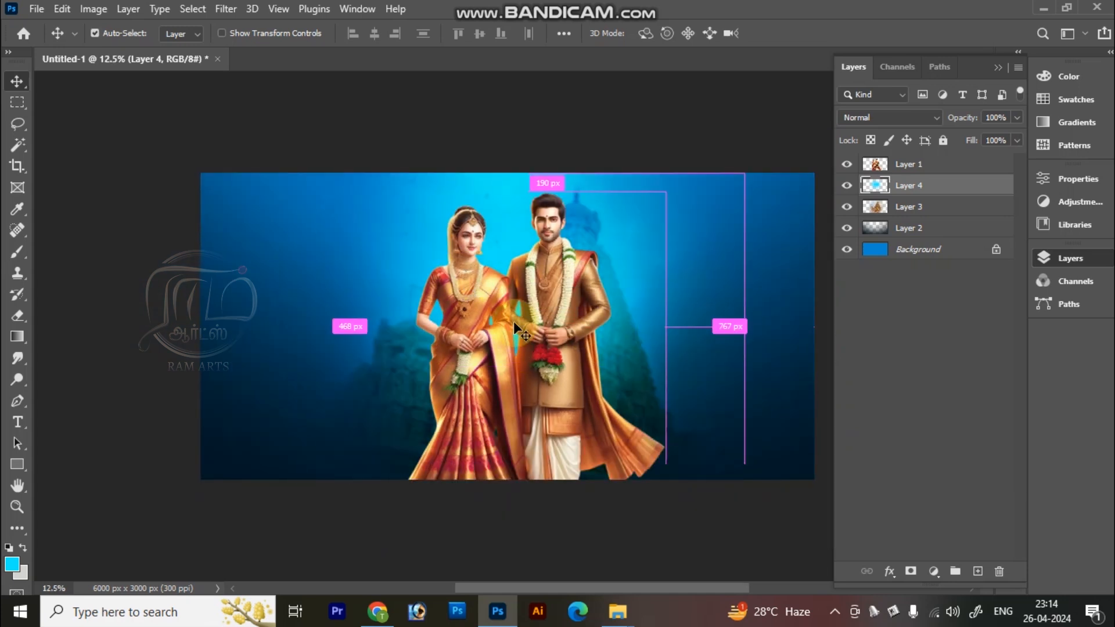
key("ctrl+0")
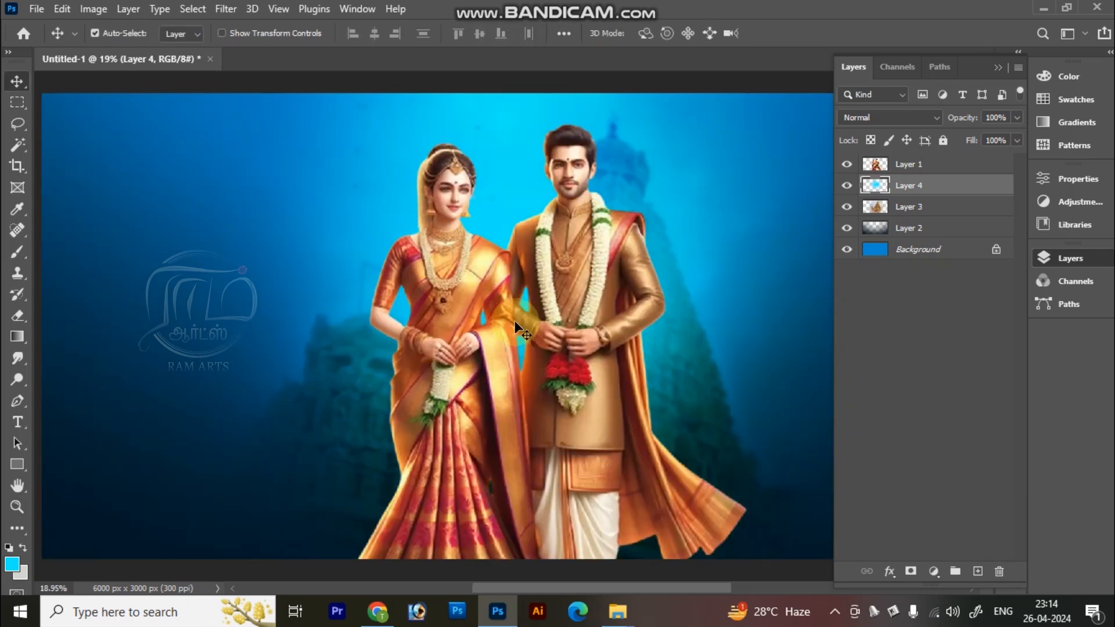
key("ctrl+minus")
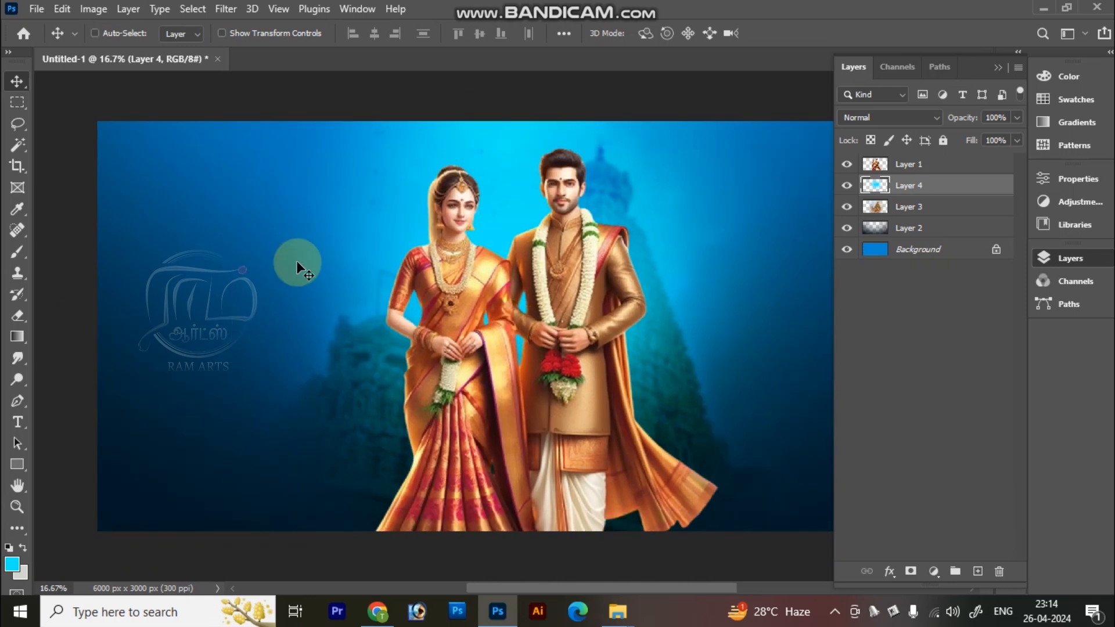
key("ctrl")
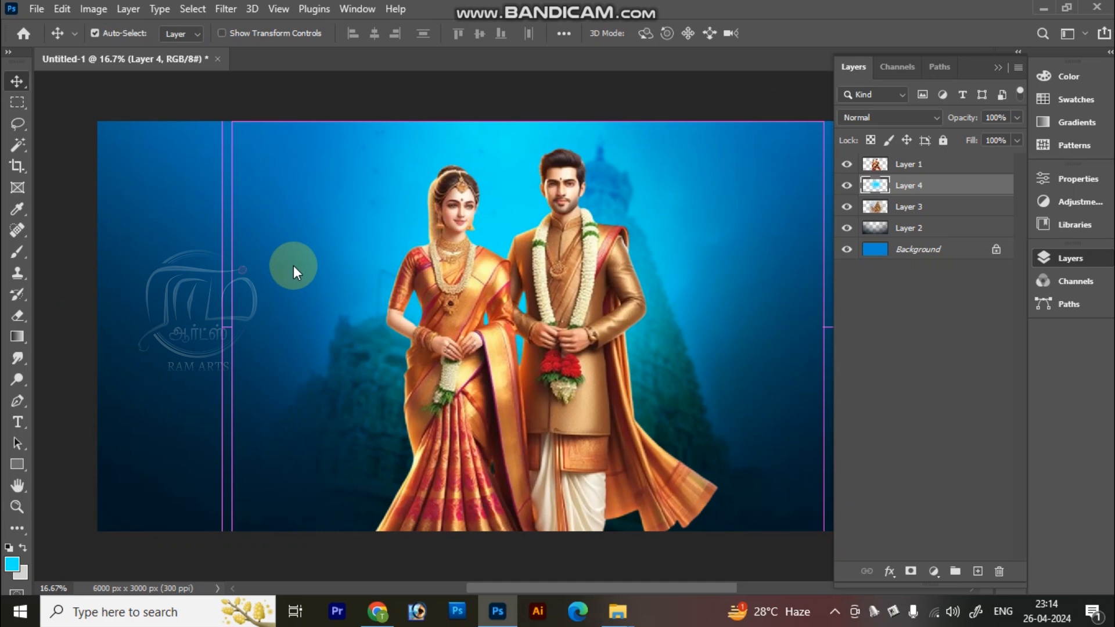
Step: Cut the flower artwork from pngwing.com (51).png, close that file and paste the flowers into the banner beneath the couple's layer
key("ctrl+o")
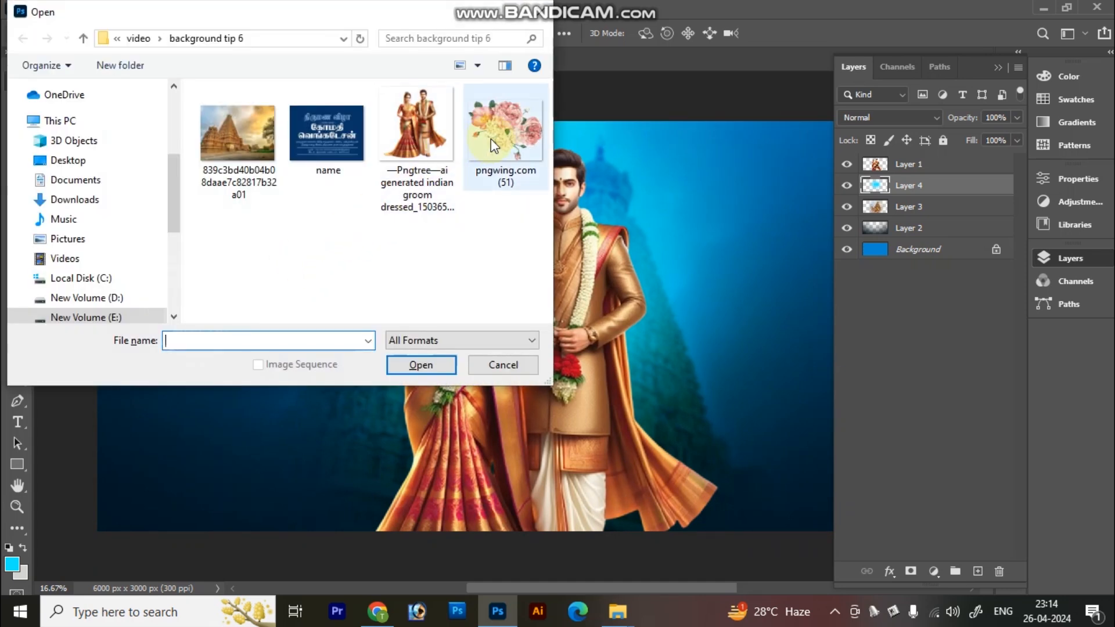
double_click(490, 139)
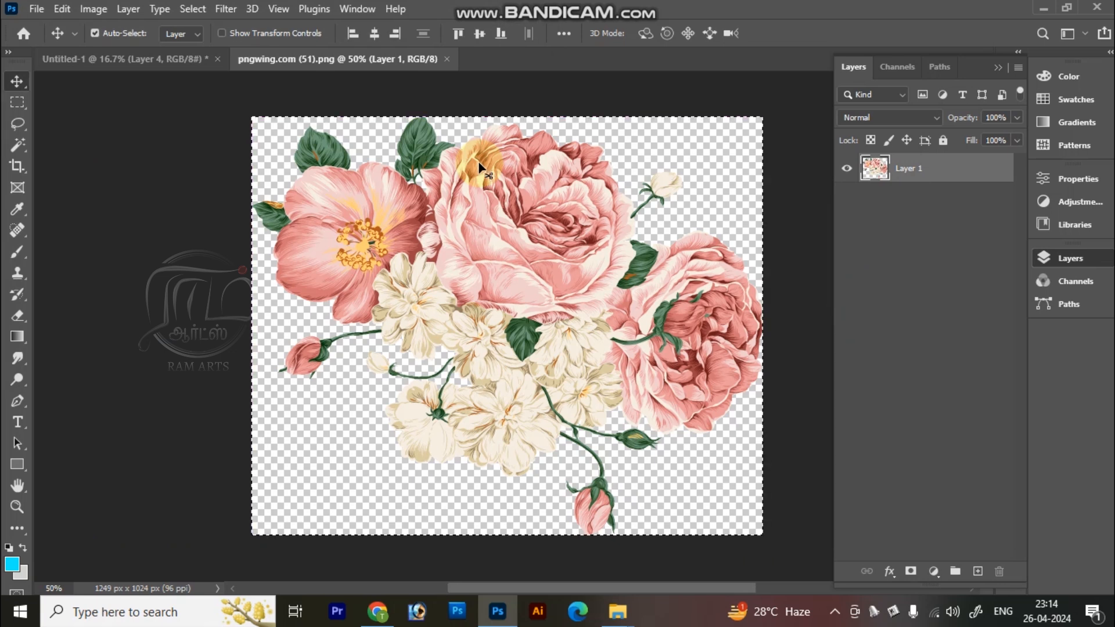
key("ctrl+x")
key("ctrl+w")
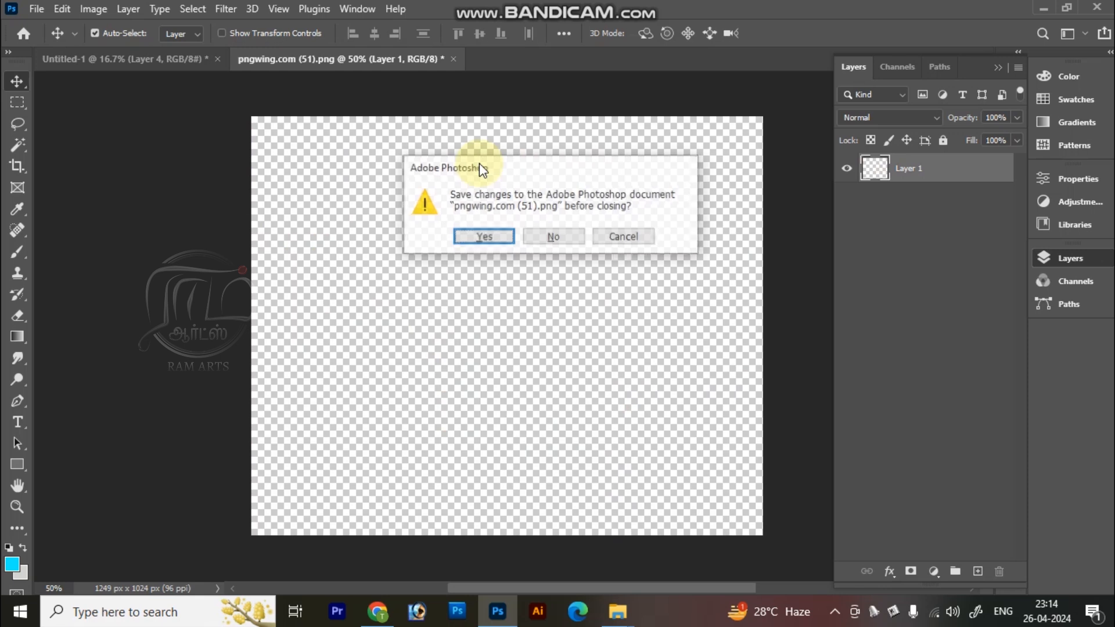
key("Return")
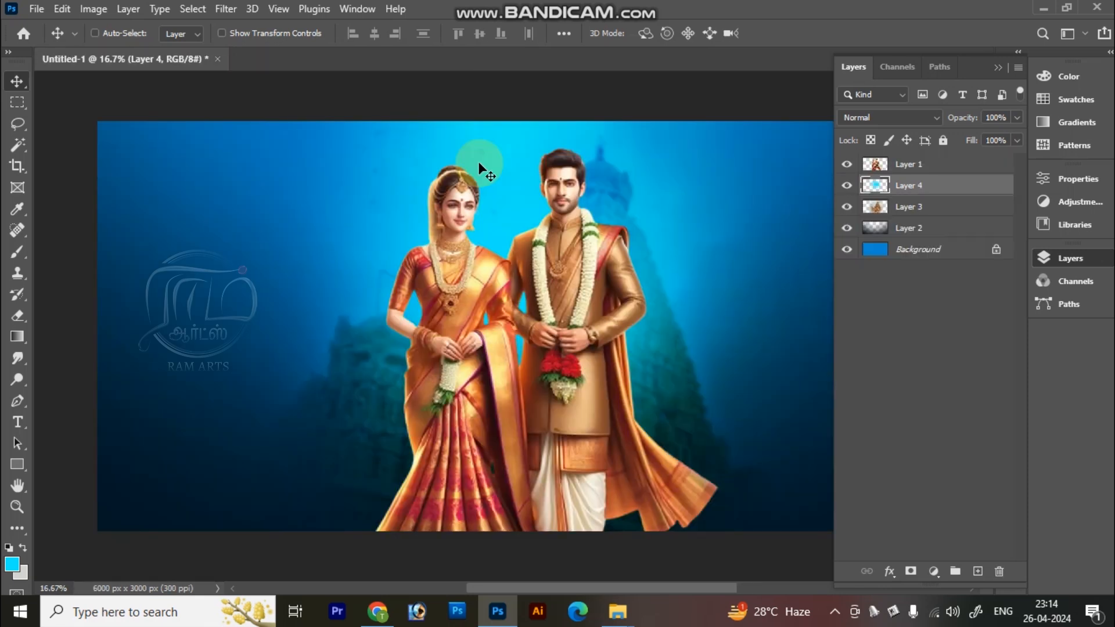
key("ctrl+v")
Step: Enlarge and rotate the flowers, placing them behind the bride's skirt along the banner's lower edge
key("ctrl+t")
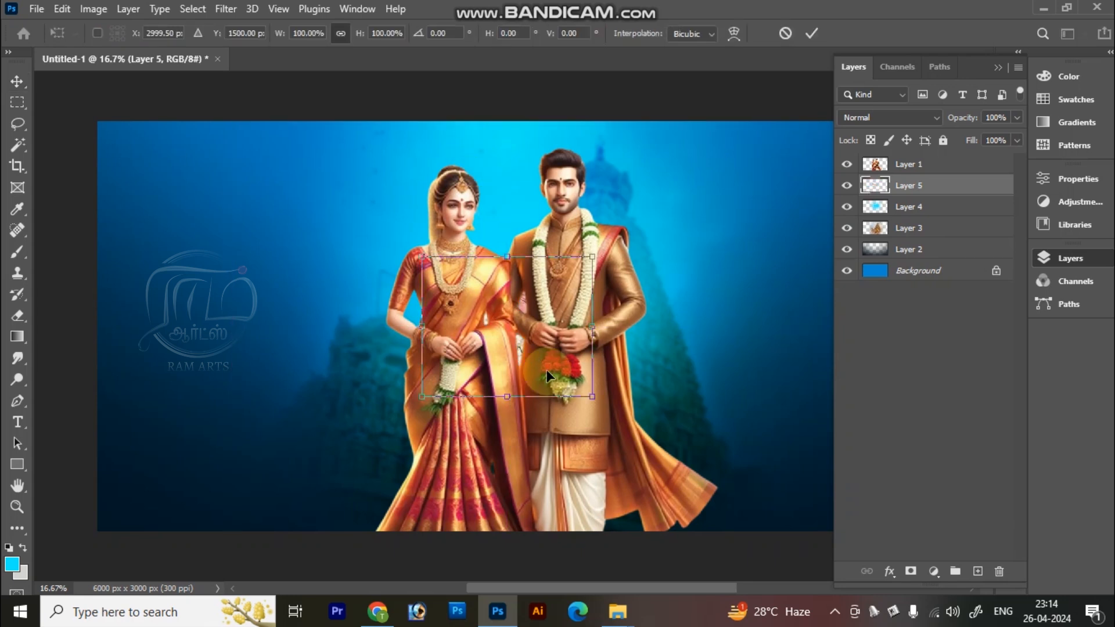
left_click_drag(594, 399, 720, 501)
left_click_drag(481, 253, 430, 458)
left_click_drag(786, 269, 543, 255)
left_click_drag(457, 422, 453, 421)
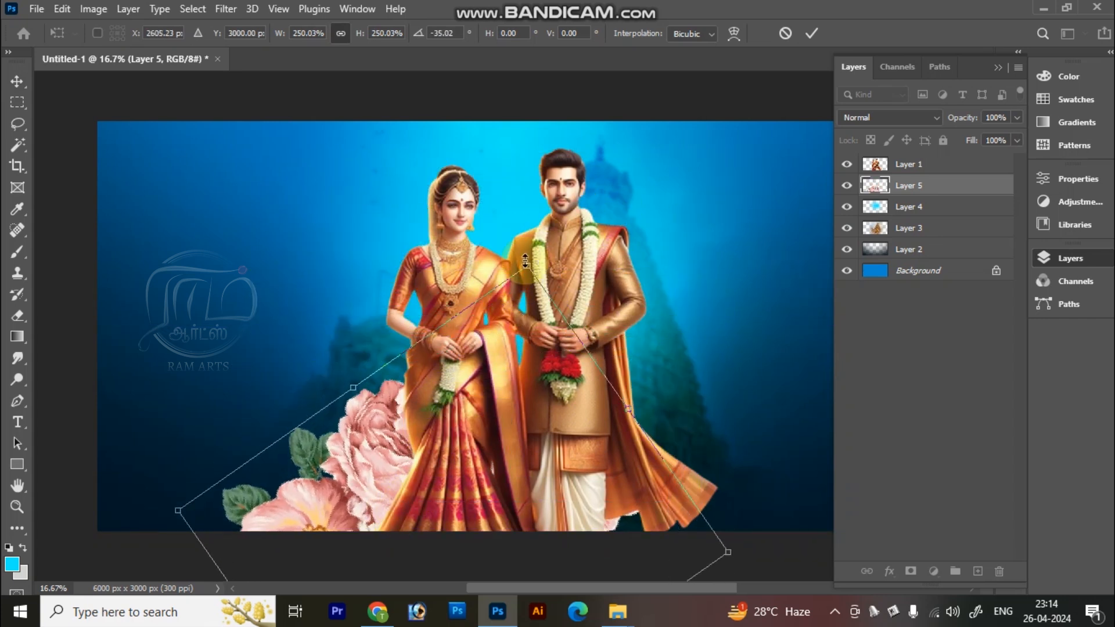
left_click_drag(531, 261, 504, 312)
left_click_drag(450, 467, 407, 476)
left_click_drag(498, 321, 513, 380)
left_click_drag(409, 491, 371, 465)
key("Return")
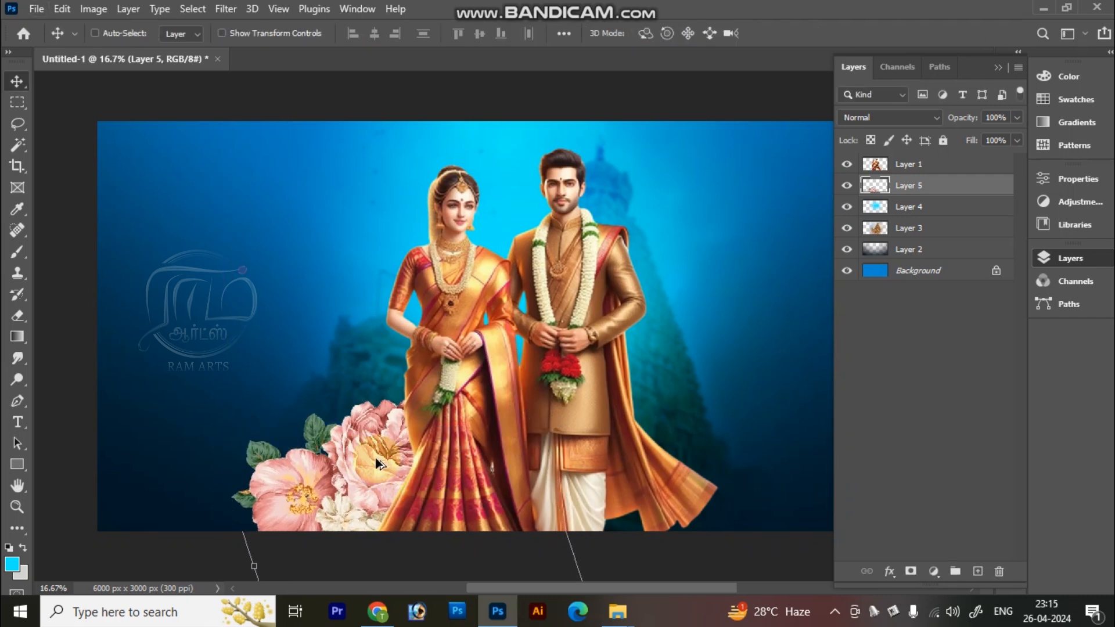
Step: Duplicate the flower layer and place the copy behind the groom's trailing shawl at the banner's lower edge
left_click_drag(375, 458, 600, 469)
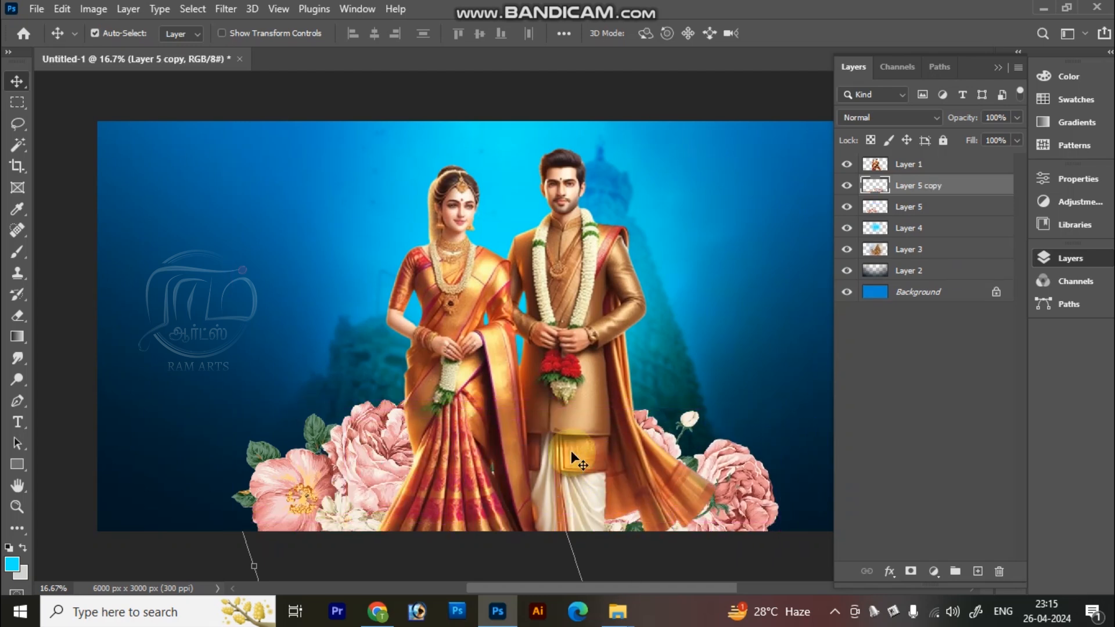
scroll(570, 450, "up", 1)
scroll(570, 451, "down", 1)
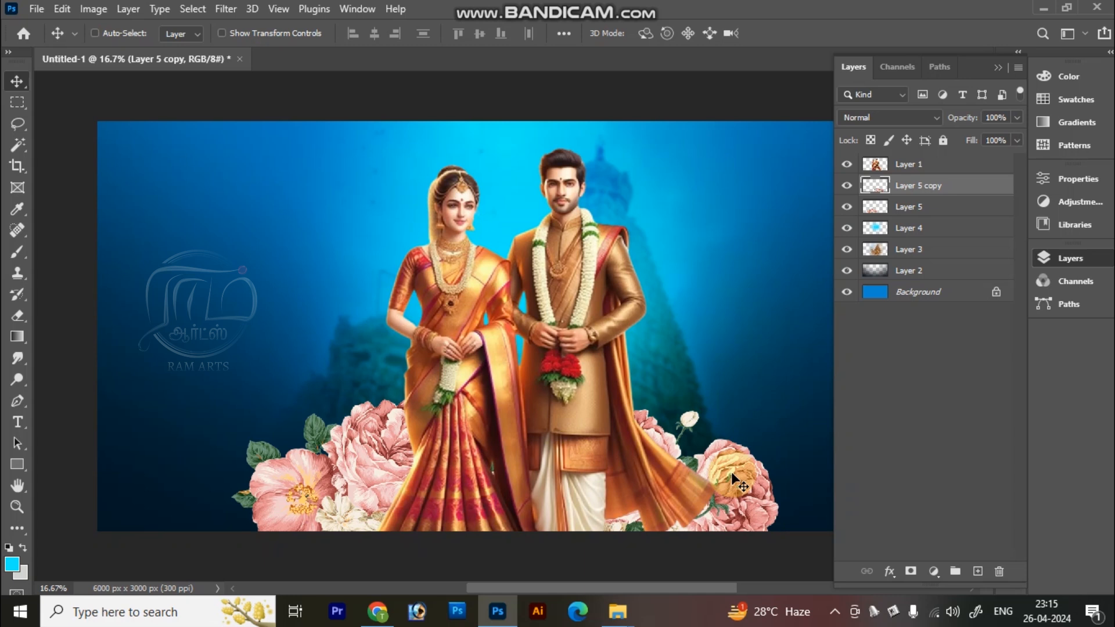
Step: Set the blend mode of both the copied and the original flower layers to Color Dodge
right_click(734, 463)
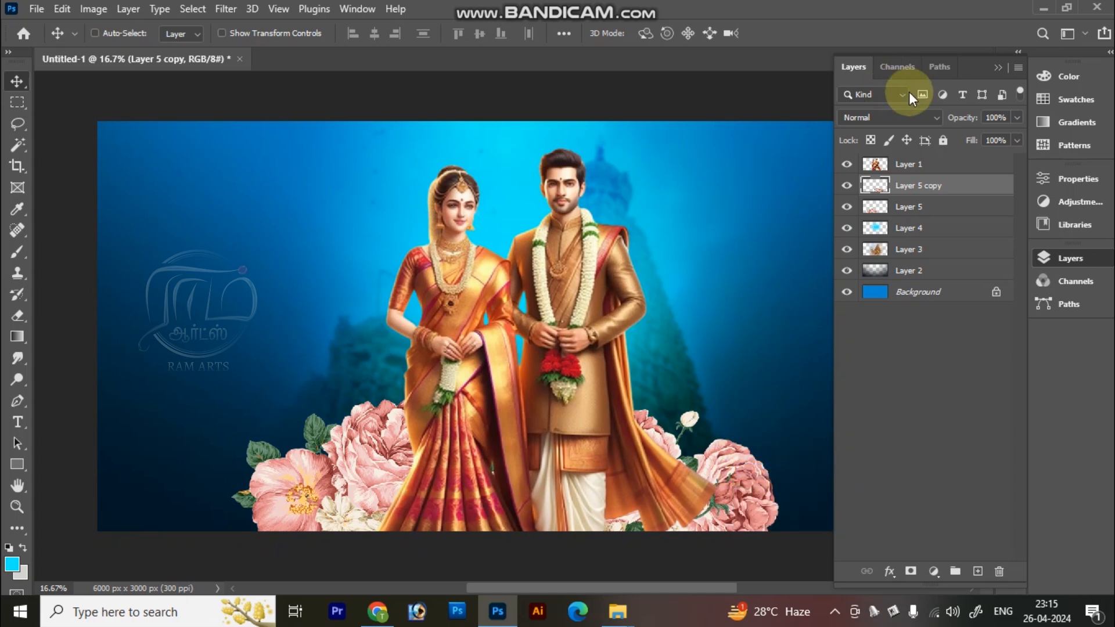
left_click(931, 123)
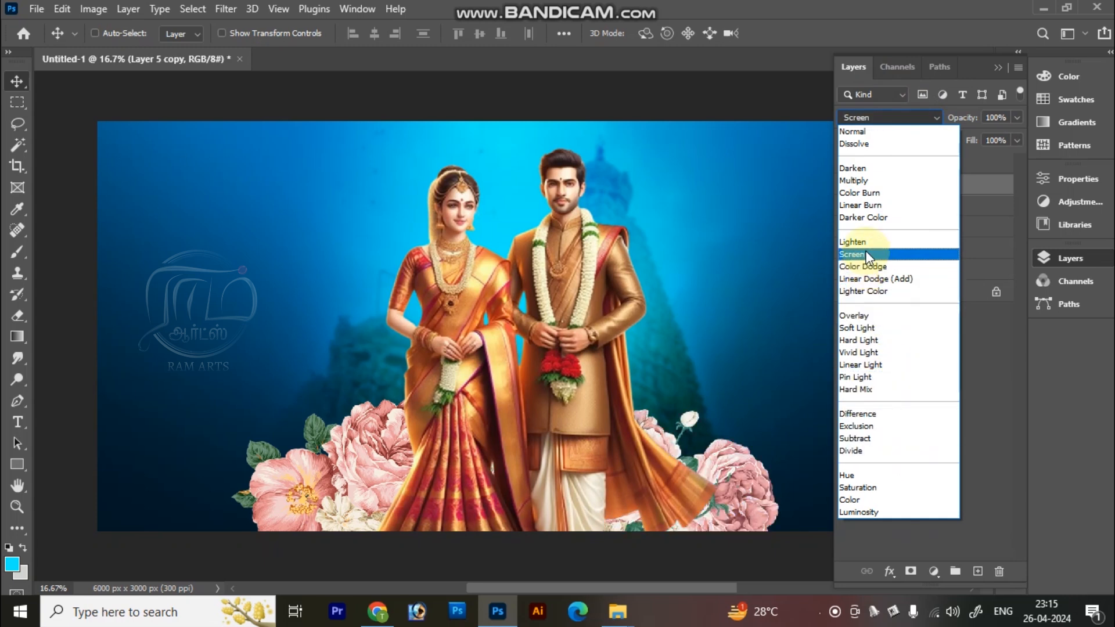
left_click(877, 267)
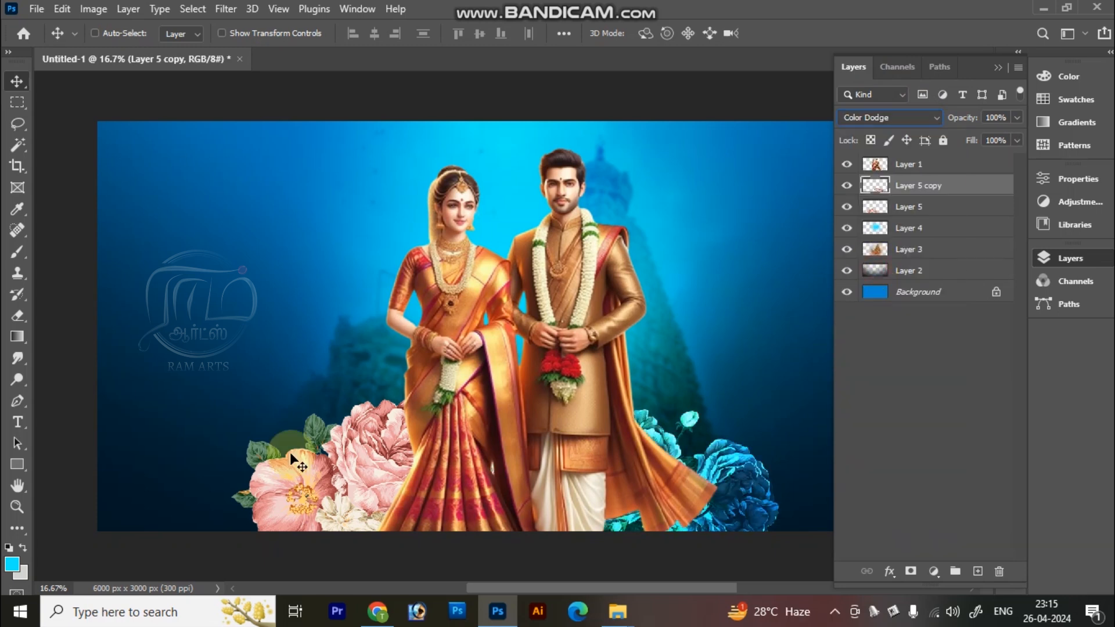
right_click(330, 459)
left_click(365, 441)
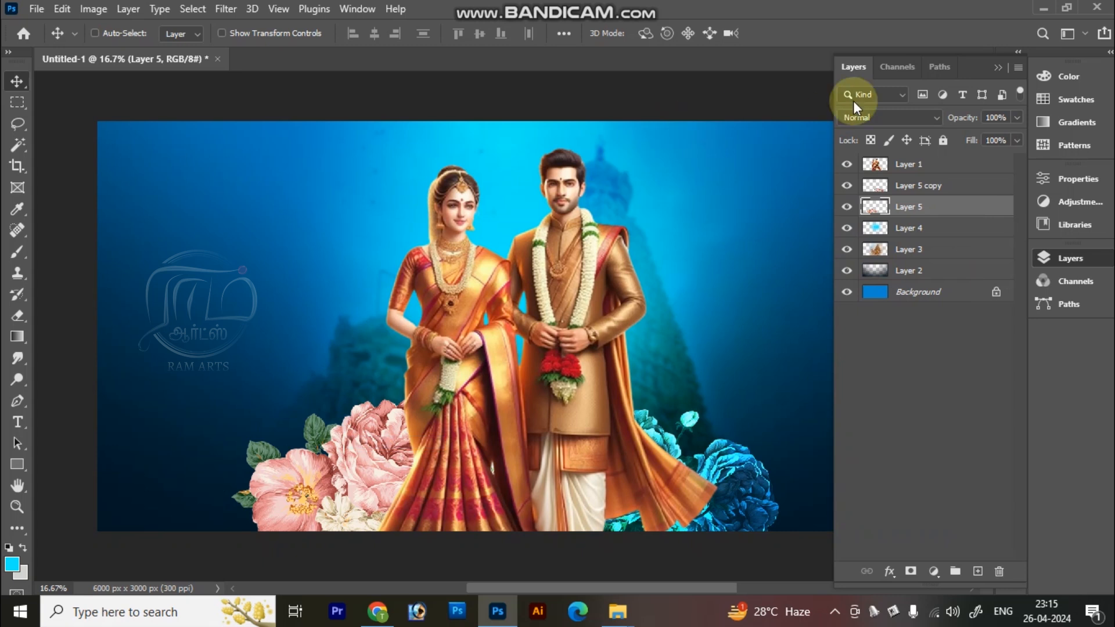
left_click(858, 117)
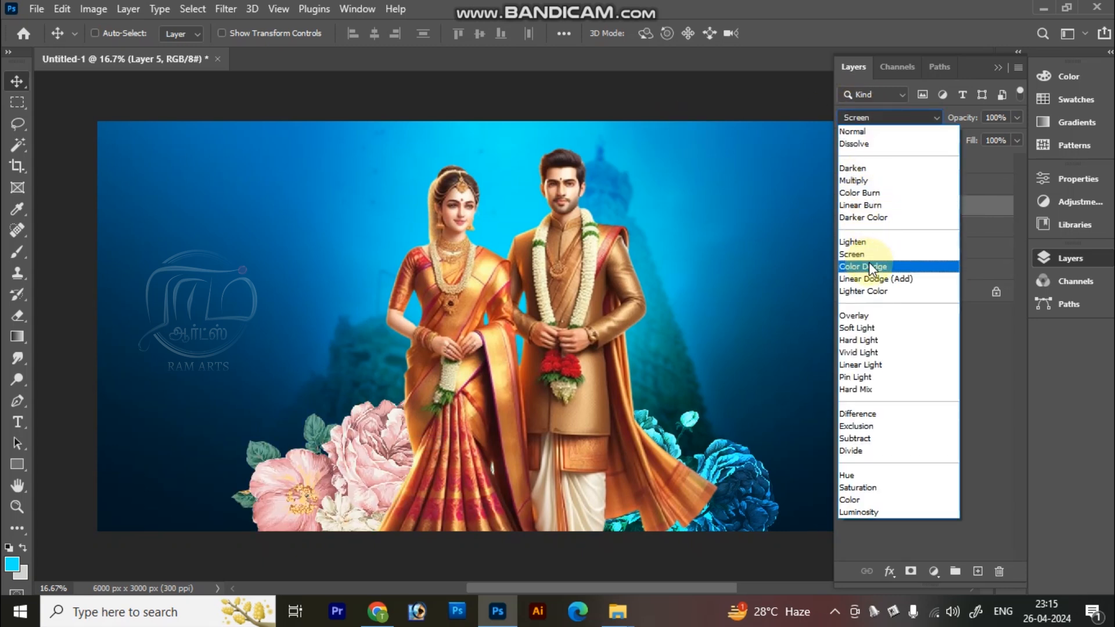
left_click(870, 267)
key("ctrl+minus")
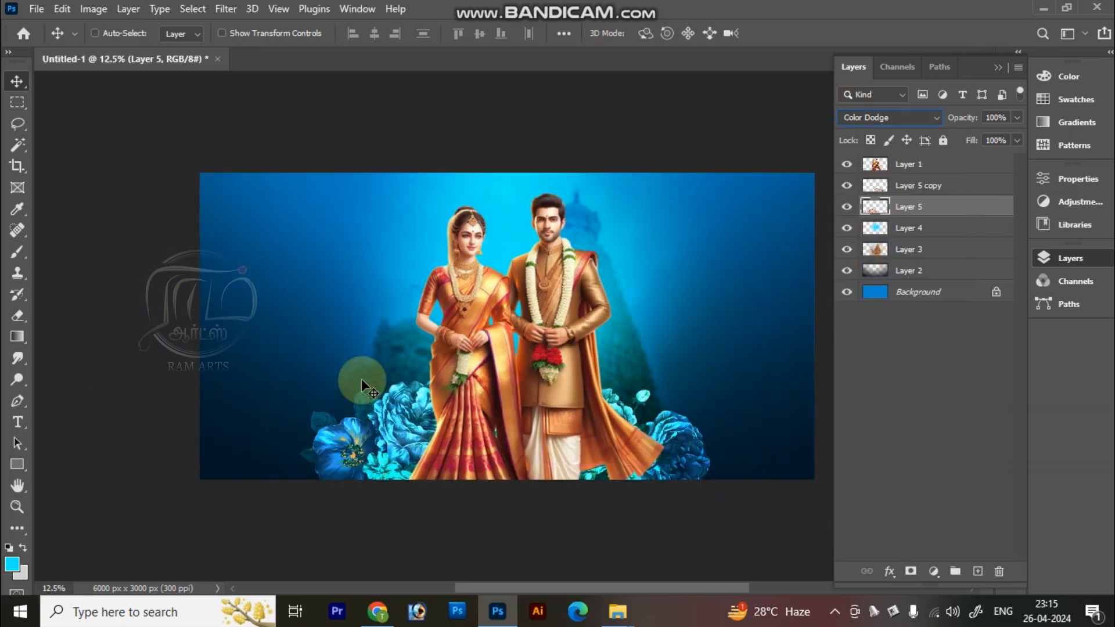
key("ctrl+plus")
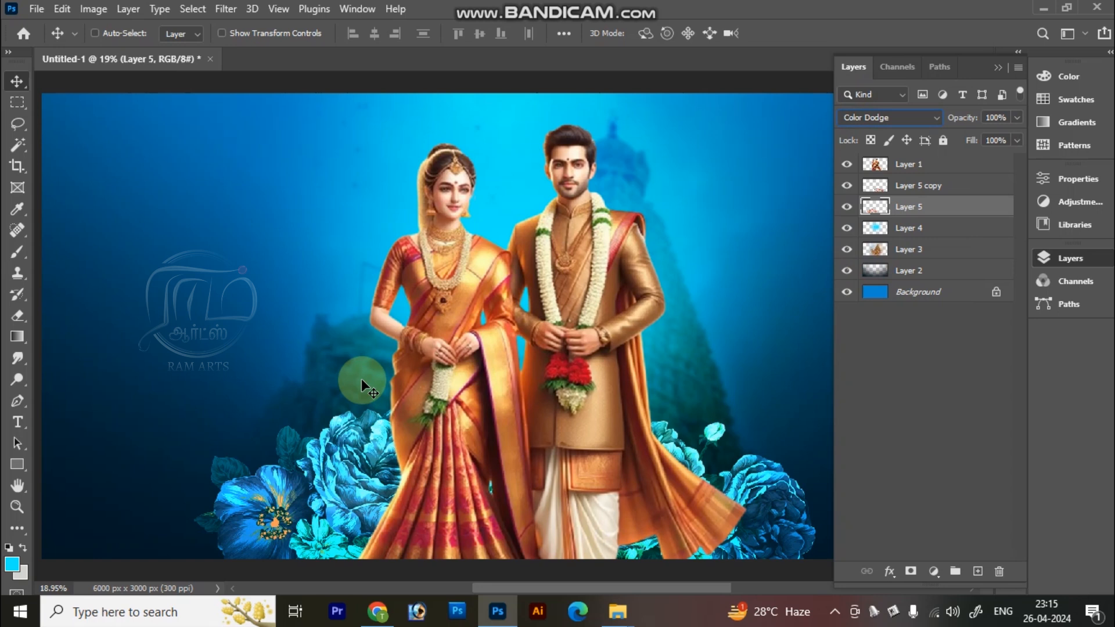
Step: Draw an elliptical selection about 946 × 641 px in the open blue area beside the bride's head
key("ctrl+minus")
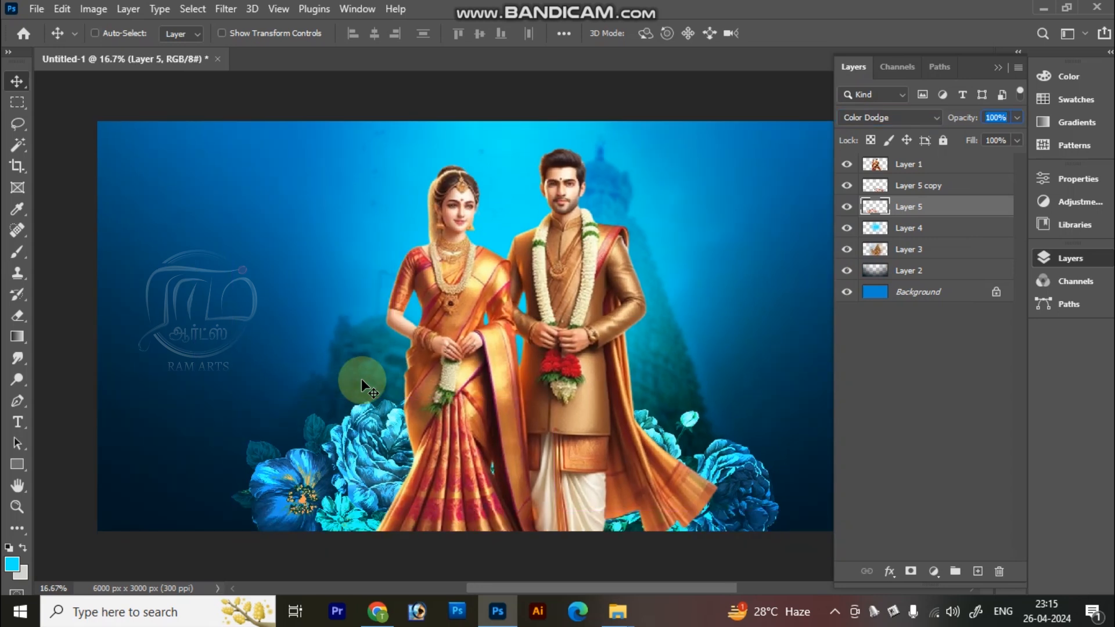
left_click(1030, 76)
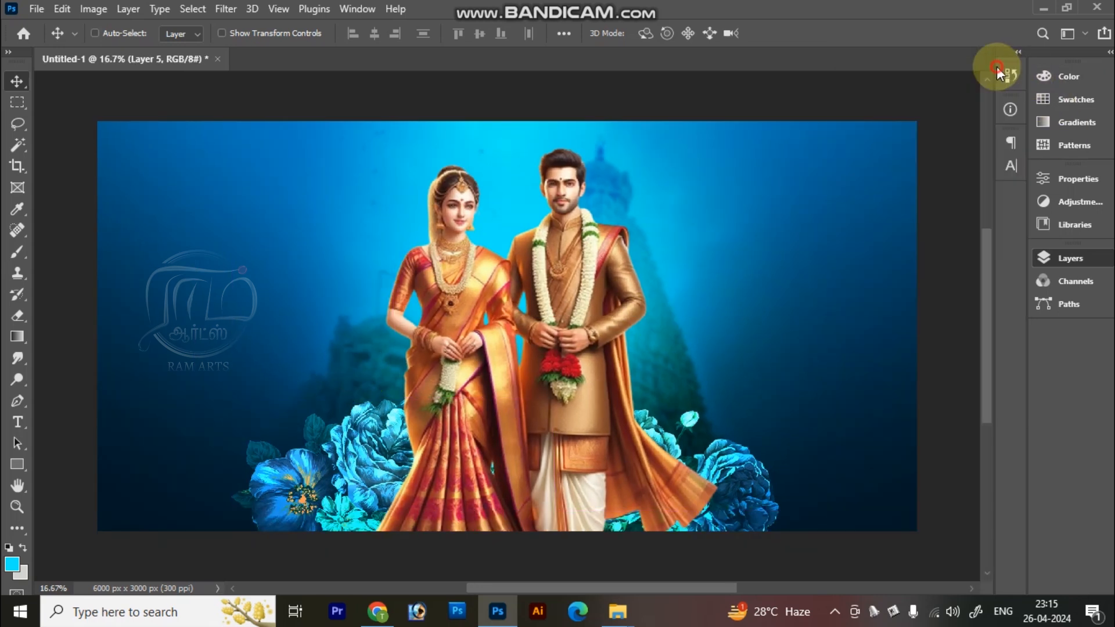
key("z")
left_click(641, 389)
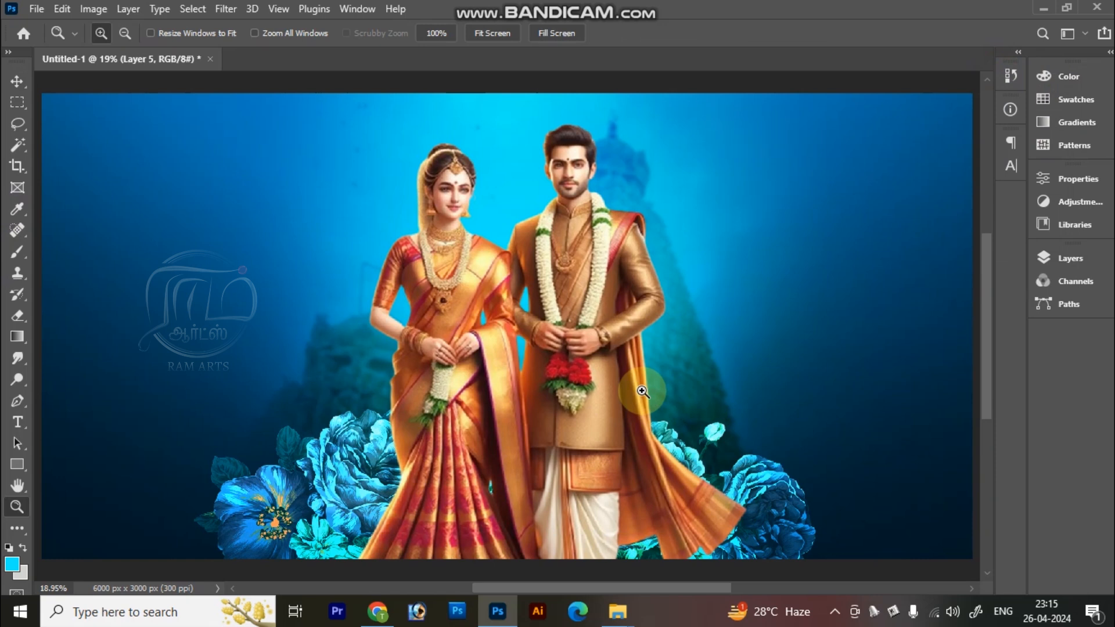
key("m")
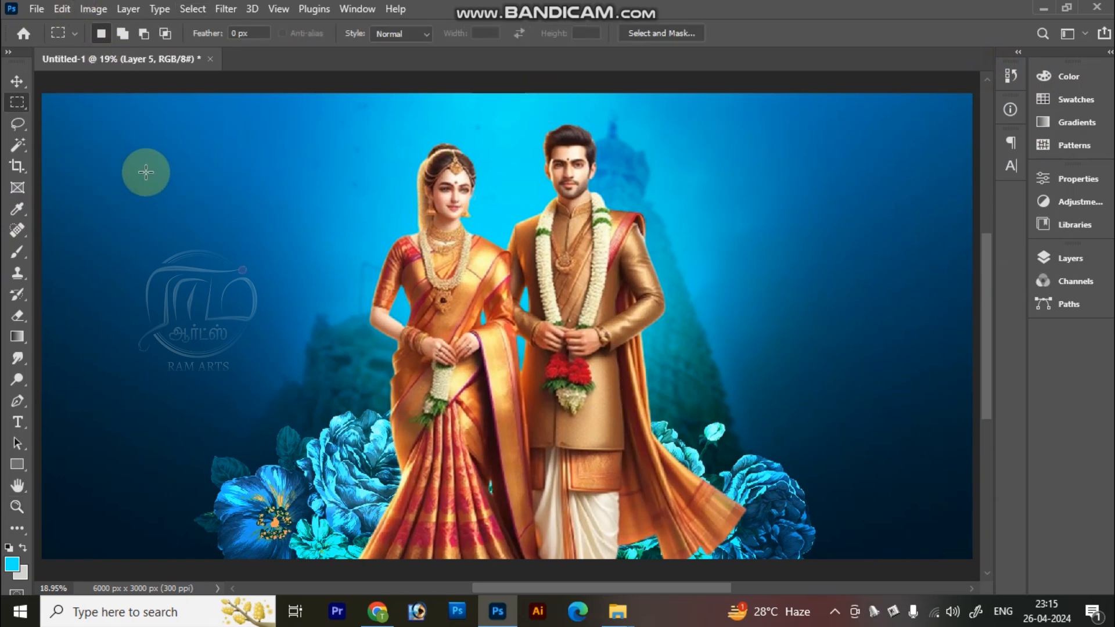
key("z")
left_click_drag(81, 105, 565, 336)
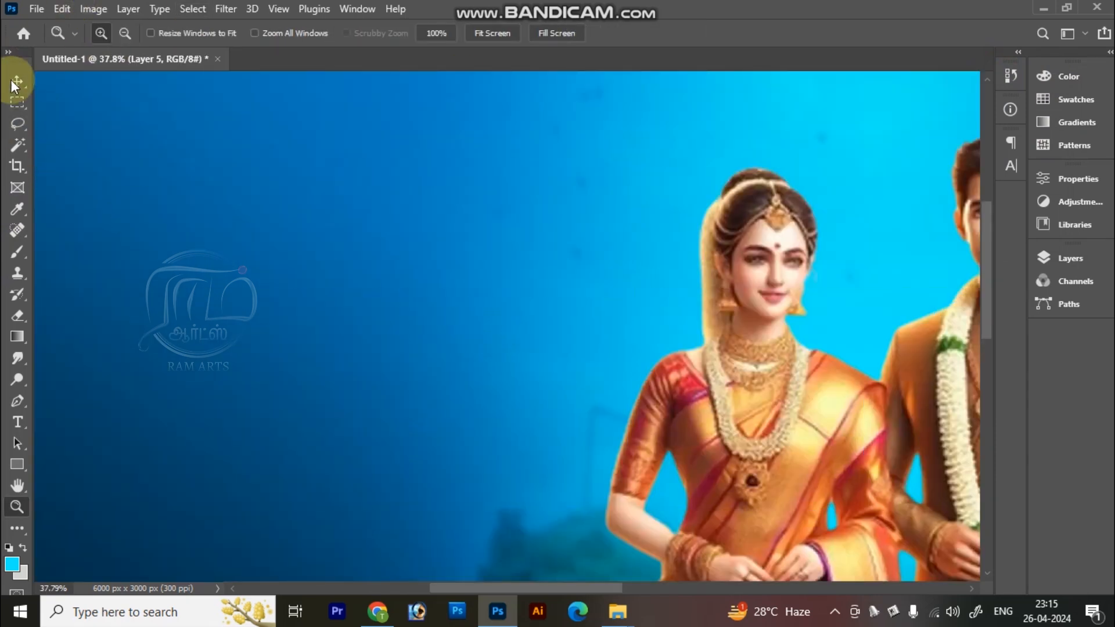
left_click(17, 101)
right_click(17, 101)
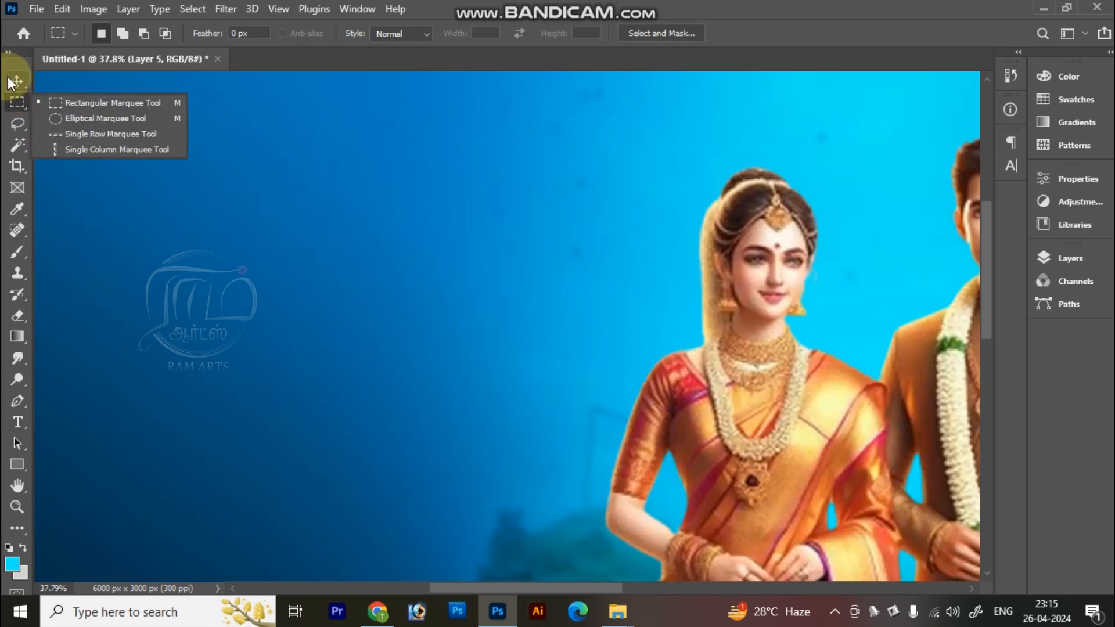
left_click(100, 118)
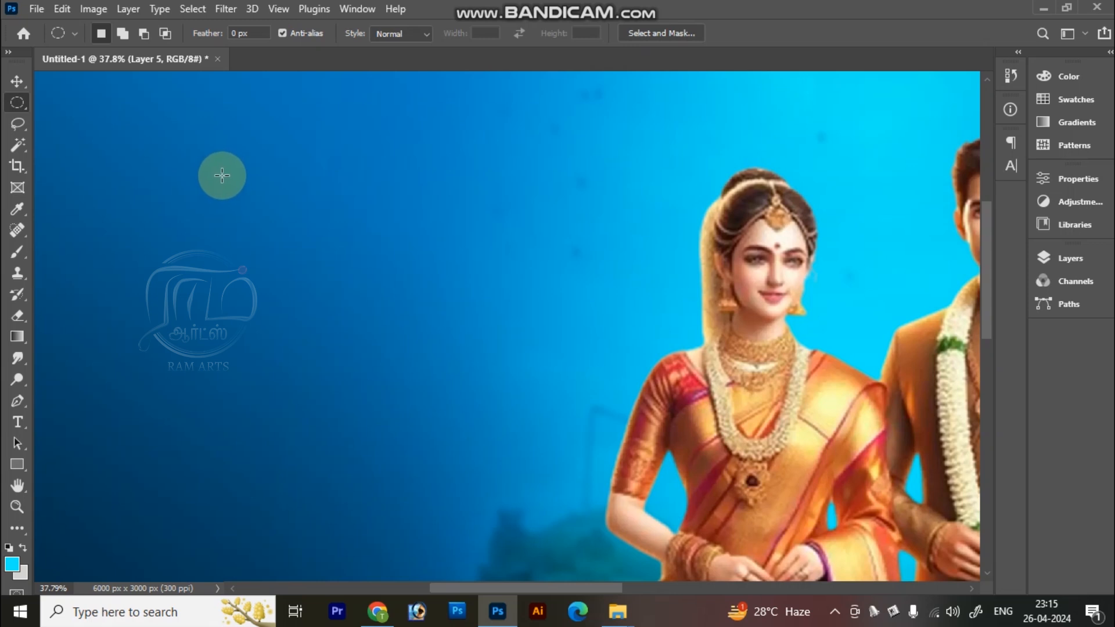
left_click_drag(165, 139, 455, 336)
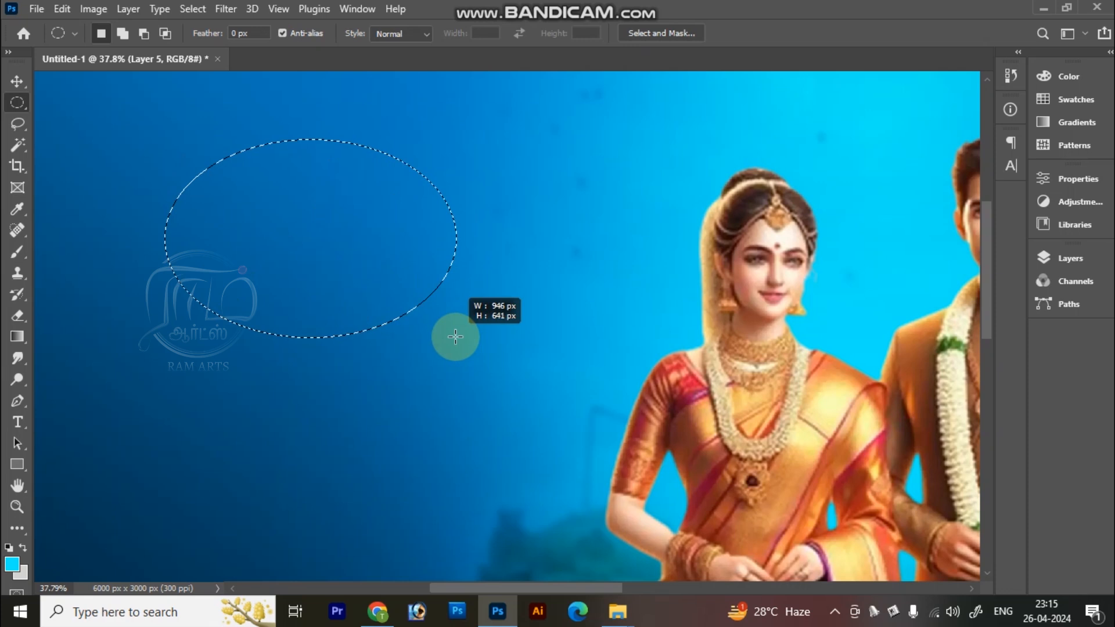
left_click_drag(455, 336, 455, 337)
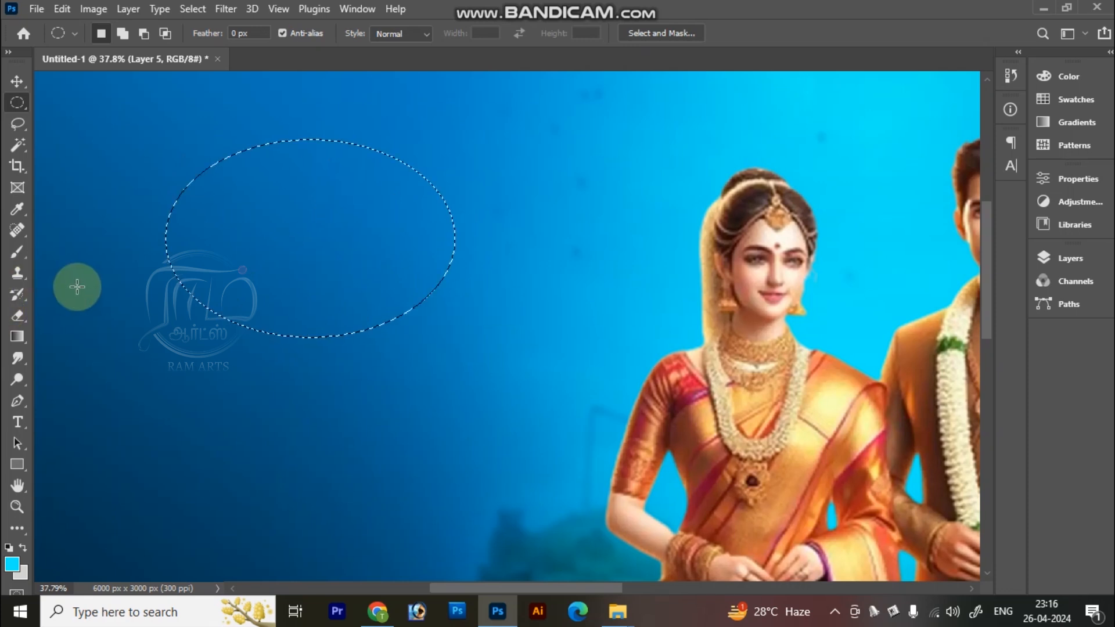
Step: Create a new layer with default settings and fill the elliptical selection on it with white (#ffffff)
key("ctrl+shift+n")
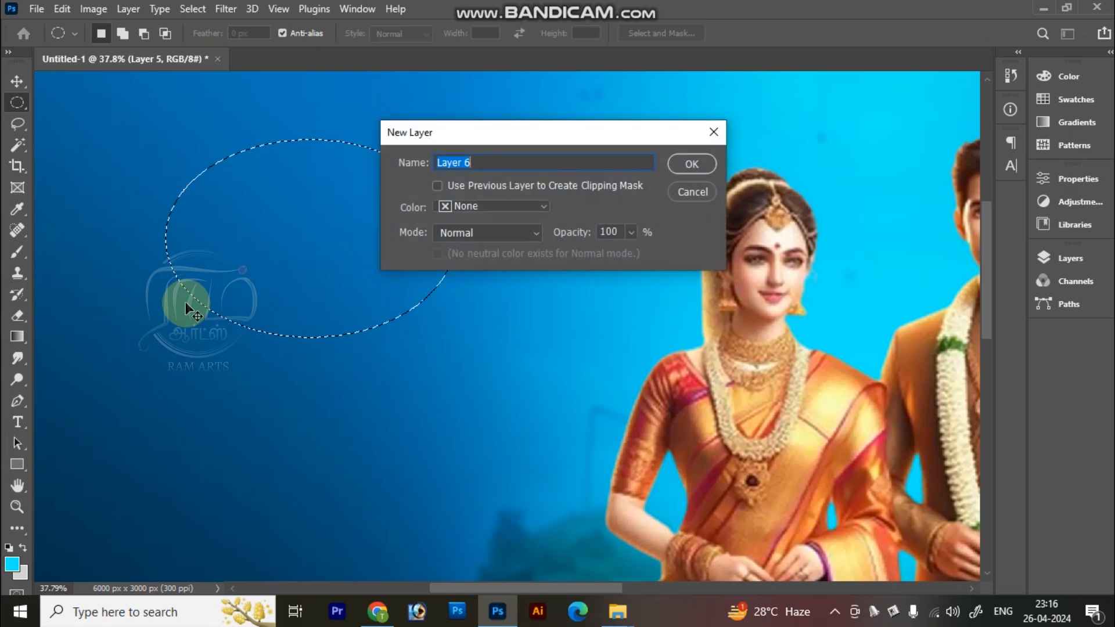
key("Return")
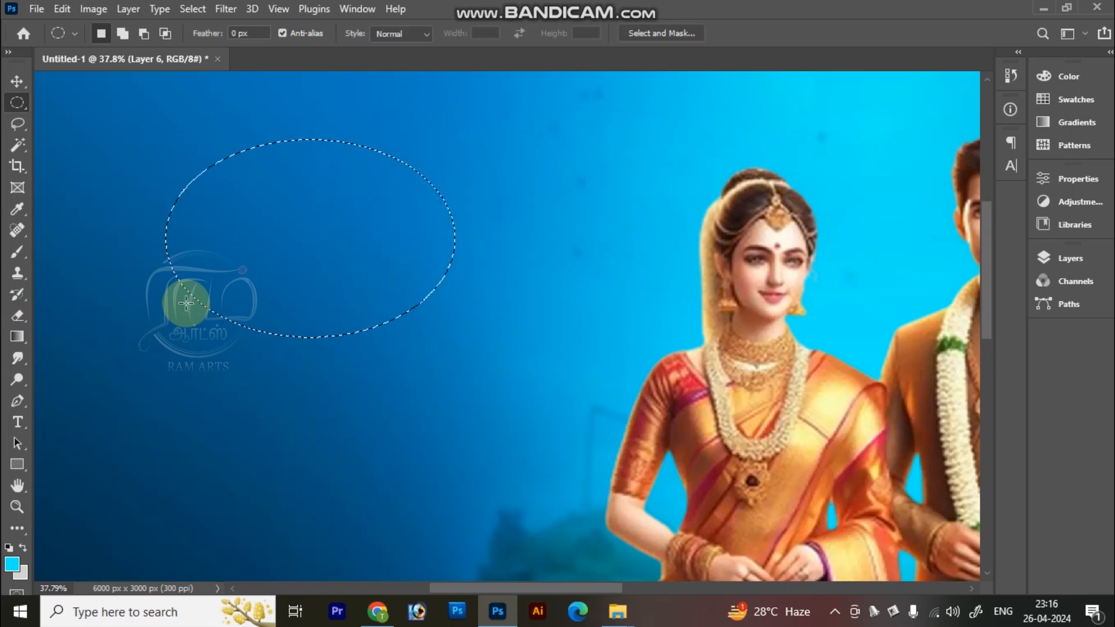
left_click(12, 564)
left_click_drag(436, 189, 5, 7)
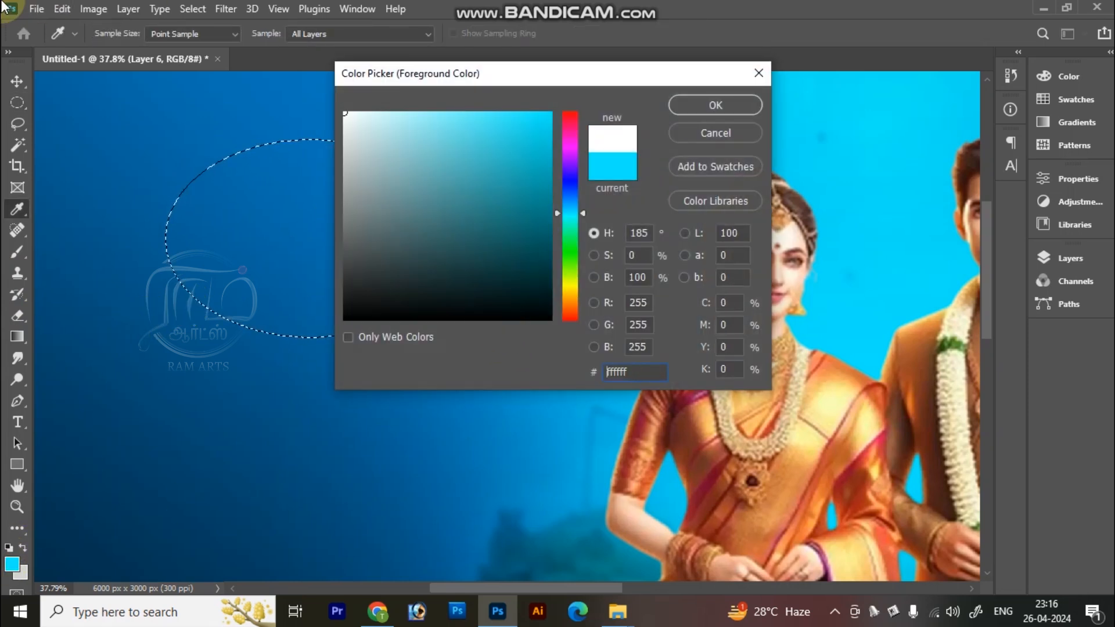
key("Return")
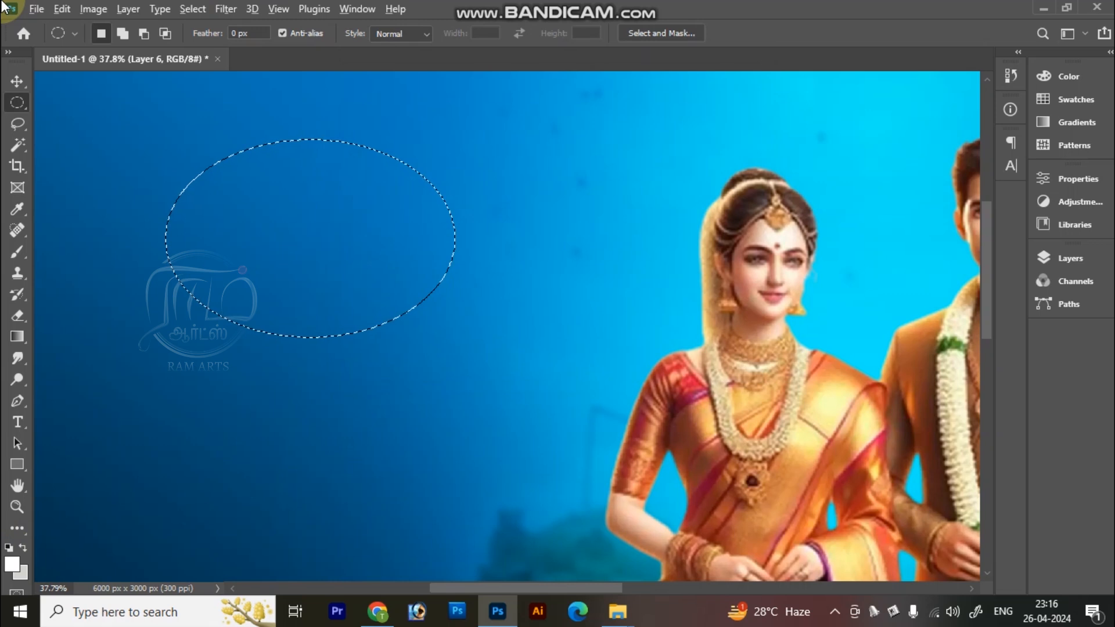
key("alt+BackSpace")
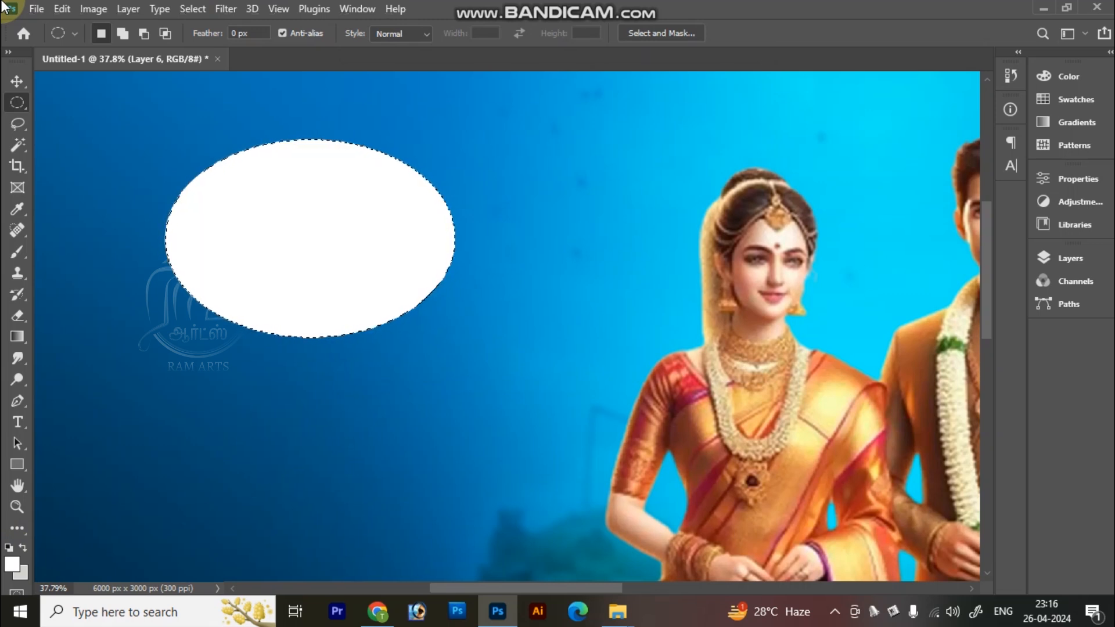
key("ctrl+0")
key("ctrl+minus")
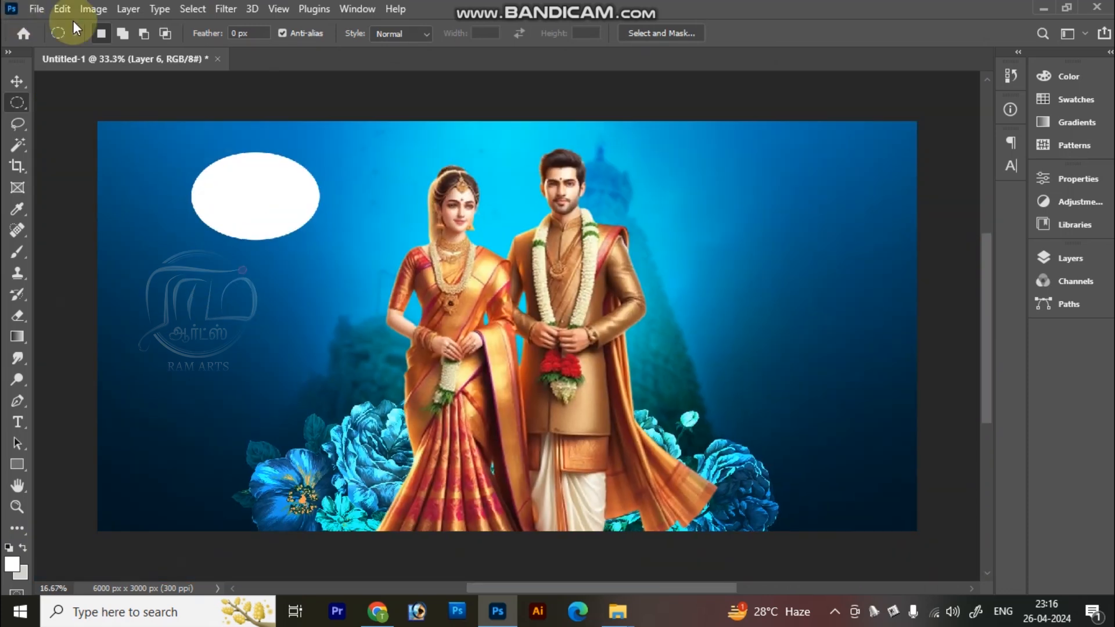
Step: Enlarge the white ellipse and reposition it beside the bride, with its center at about X 986 px, Y 686 px
key("ctrl+t")
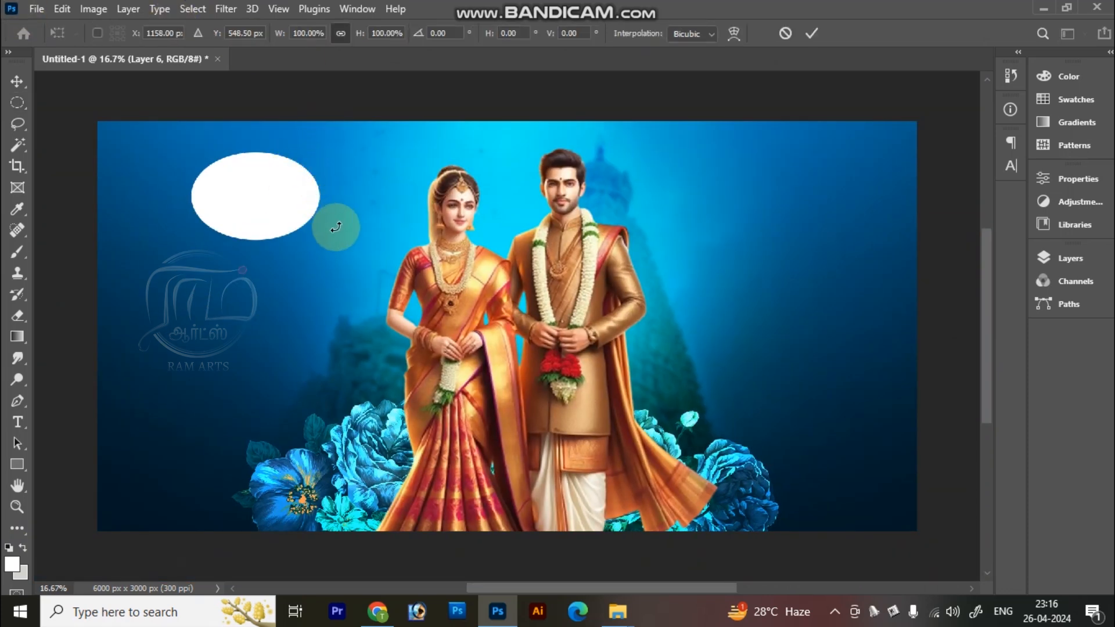
key("Return")
right_click(281, 198)
left_click(256, 170)
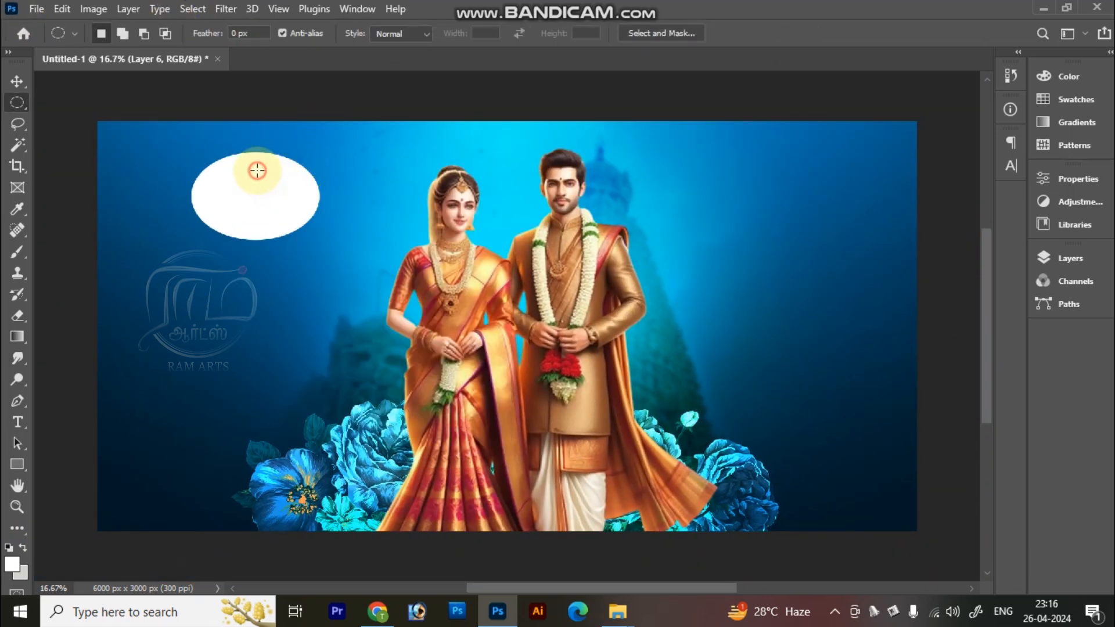
key("v")
right_click(262, 181)
left_click(279, 186)
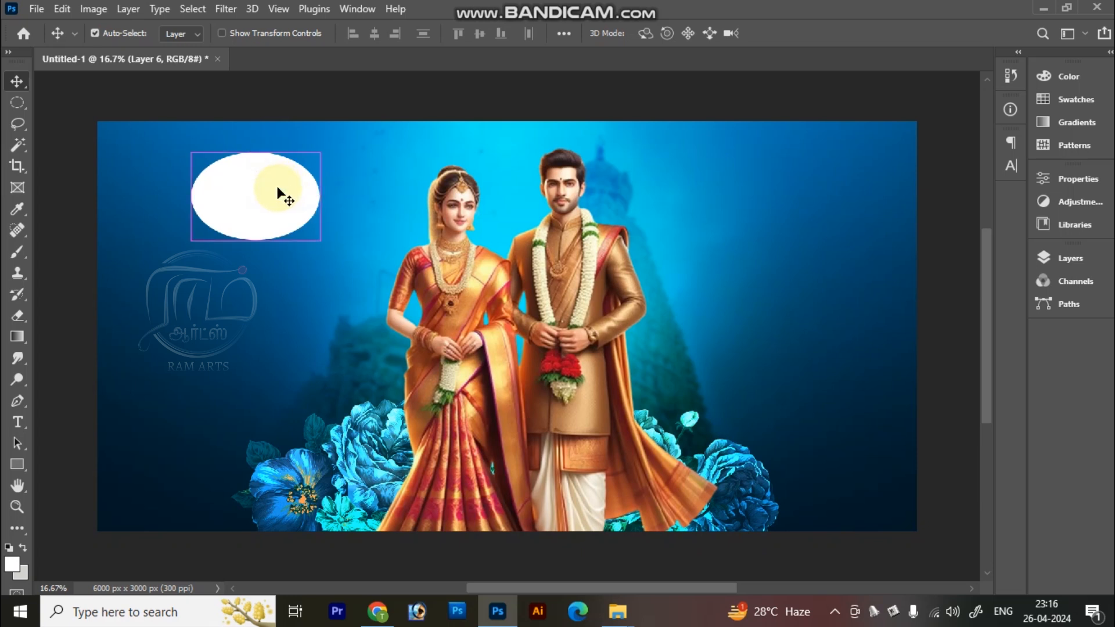
key("ctrl+t")
left_click_drag(273, 194, 255, 211)
left_click(311, 266)
left_click_drag(296, 259, 314, 267)
key("Return")
Step: Duplicate the white ellipse and enlarge the copy slightly around the same center, placing it beneath the original as a border
key("z")
left_click_drag(116, 135, 462, 308)
key("ctrl+j")
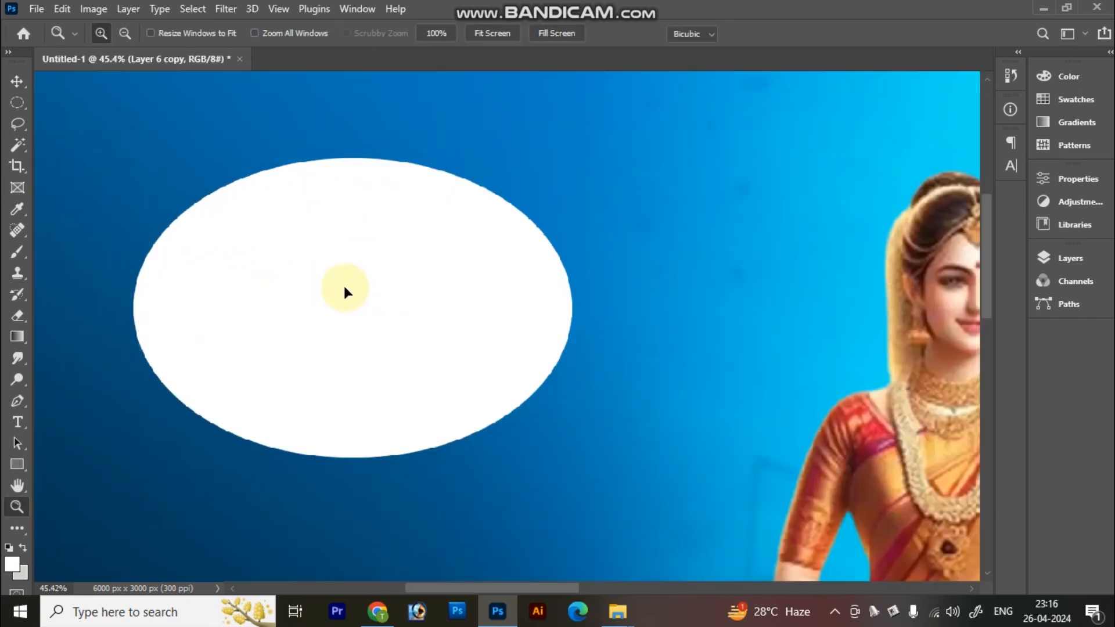
key("ctrl+t")
right_click(473, 314)
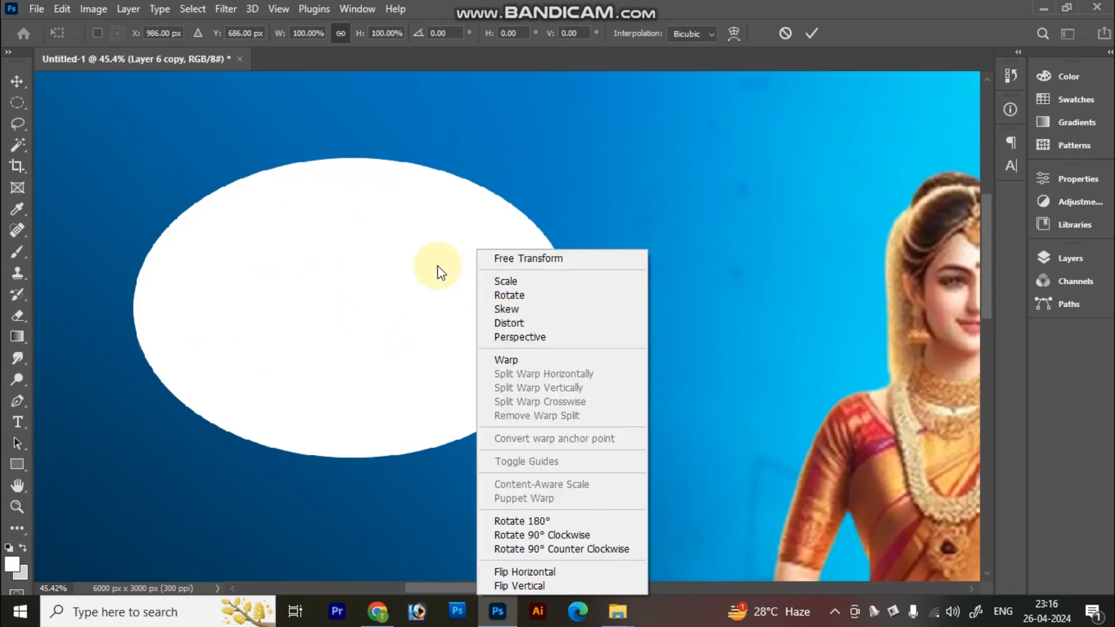
left_click(437, 266)
mouse_move(577, 459)
left_mouse_down()
mouse_move(599, 466)
mouse_move(591, 456)
left_mouse_up()
key("z")
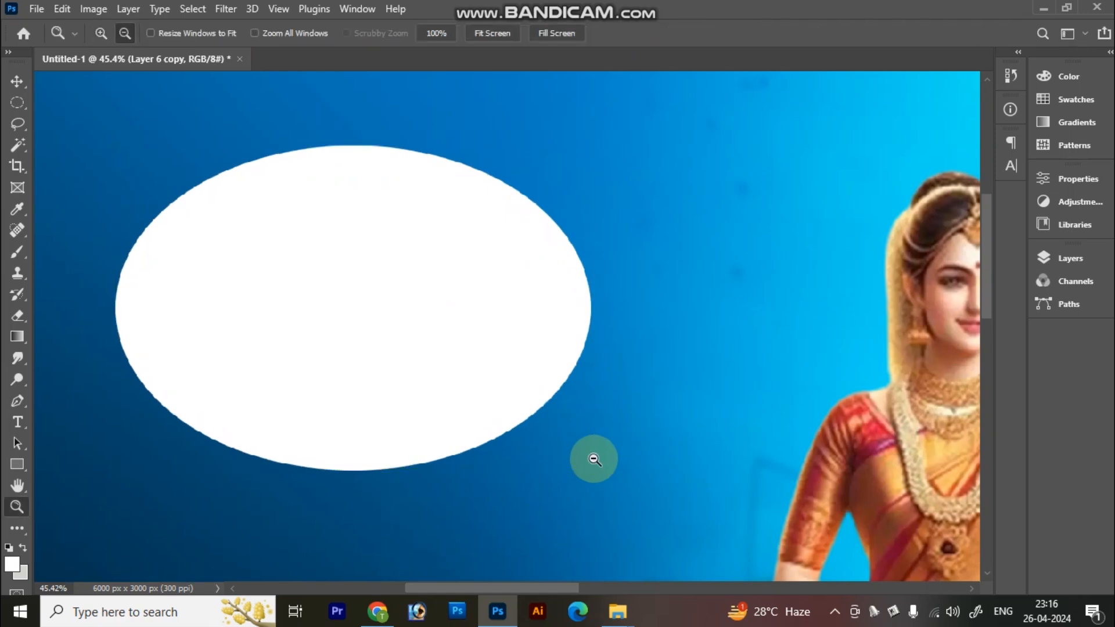
Step: Apply a Color Overlay in very dark navy blue (hue 203°, saturation 95%, brightness 16%) to the enlarged ellipse copy
key("alt+l")
key("y")
key("Return")
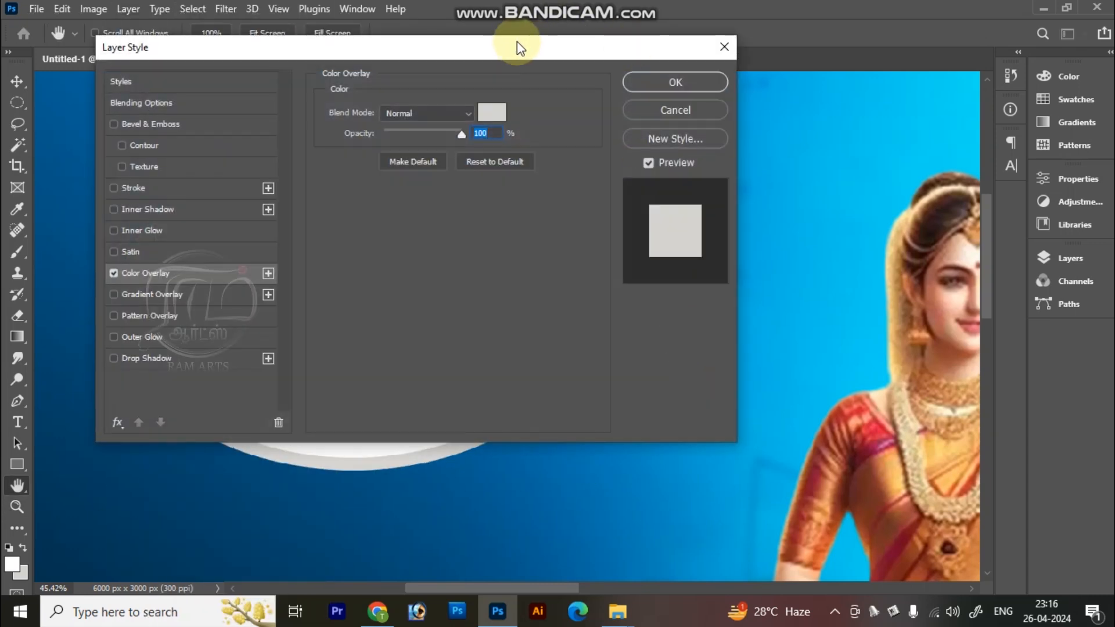
left_click_drag(517, 45, 971, 97)
left_click(944, 161)
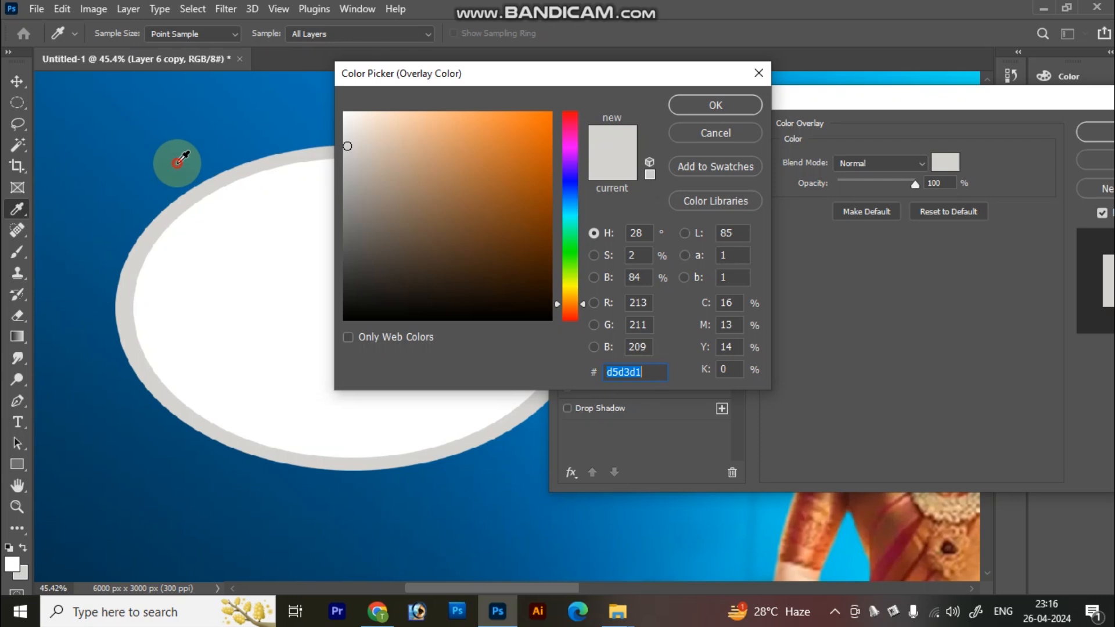
left_click(174, 164)
left_click(537, 231)
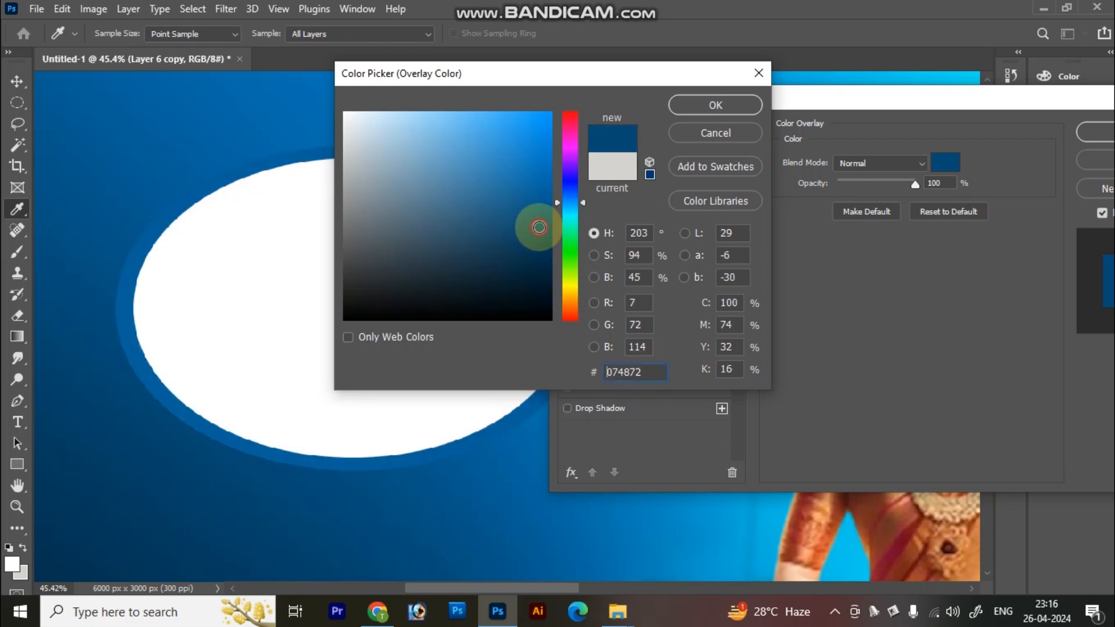
left_click_drag(535, 243, 536, 266)
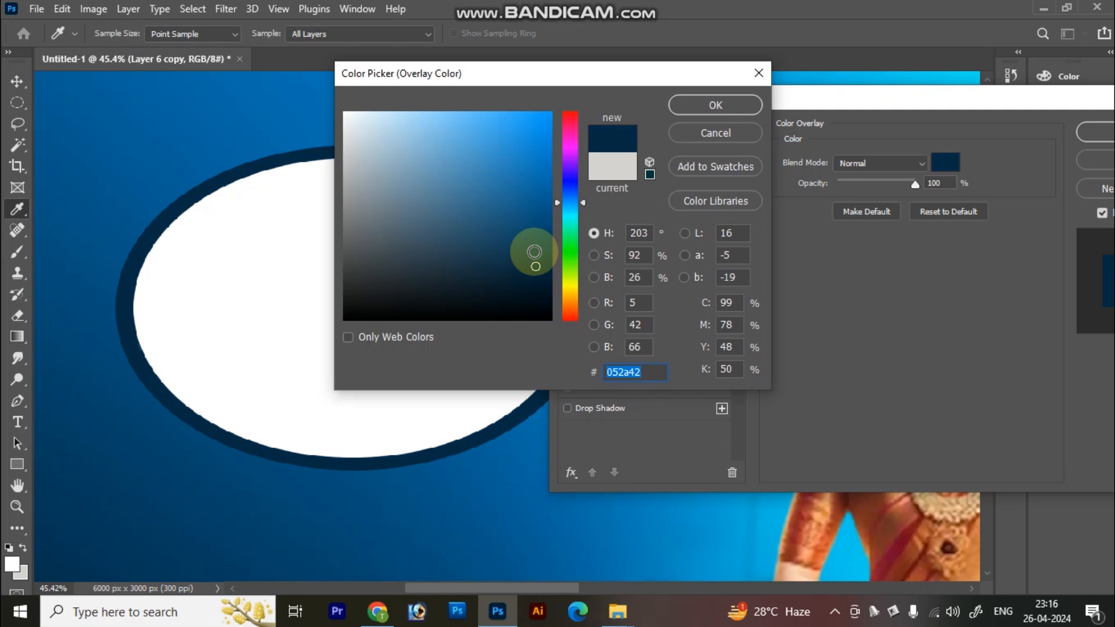
left_click(540, 284)
key("Return")
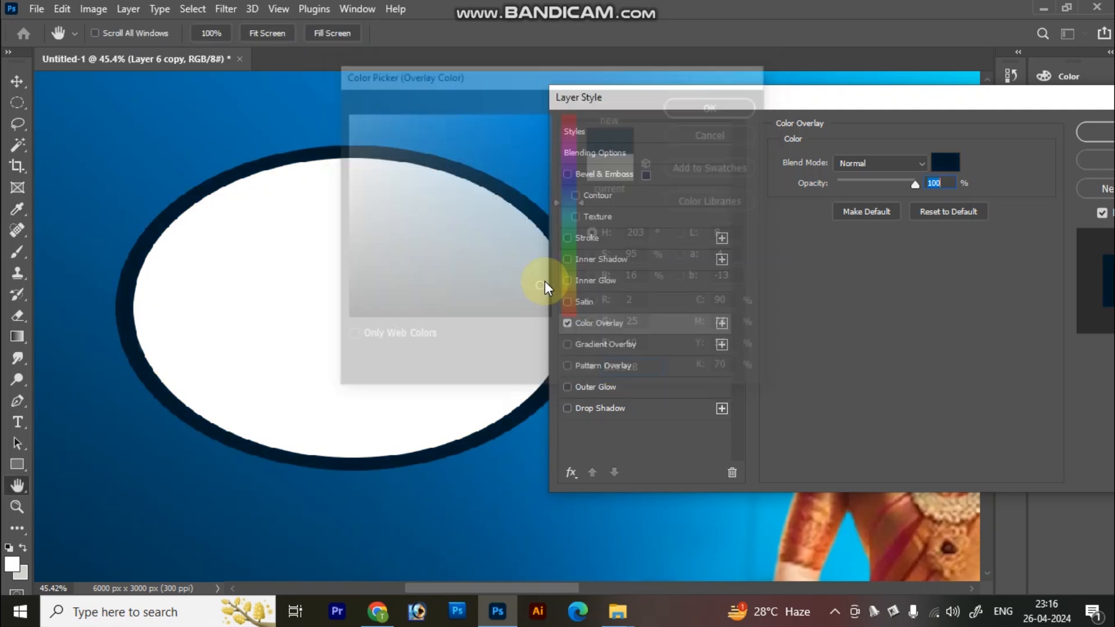
key("Return")
Step: Add a 24 px Outside stroke in light blue (#90caef) to the navy ellipse
left_click(544, 281, "alt")
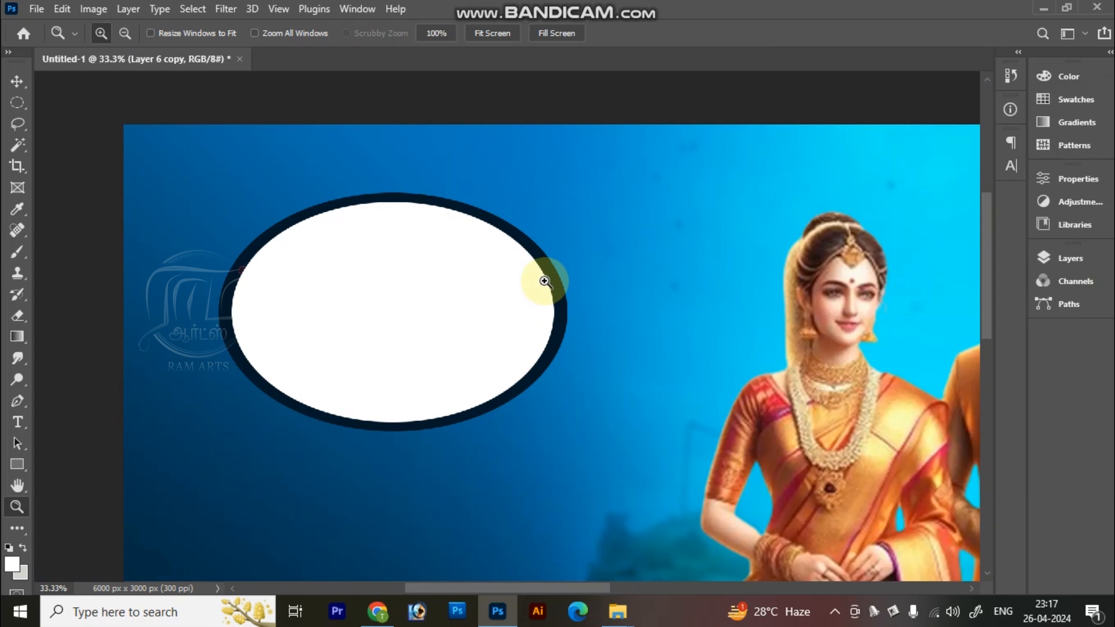
key("alt+l")
key("y")
key("n")
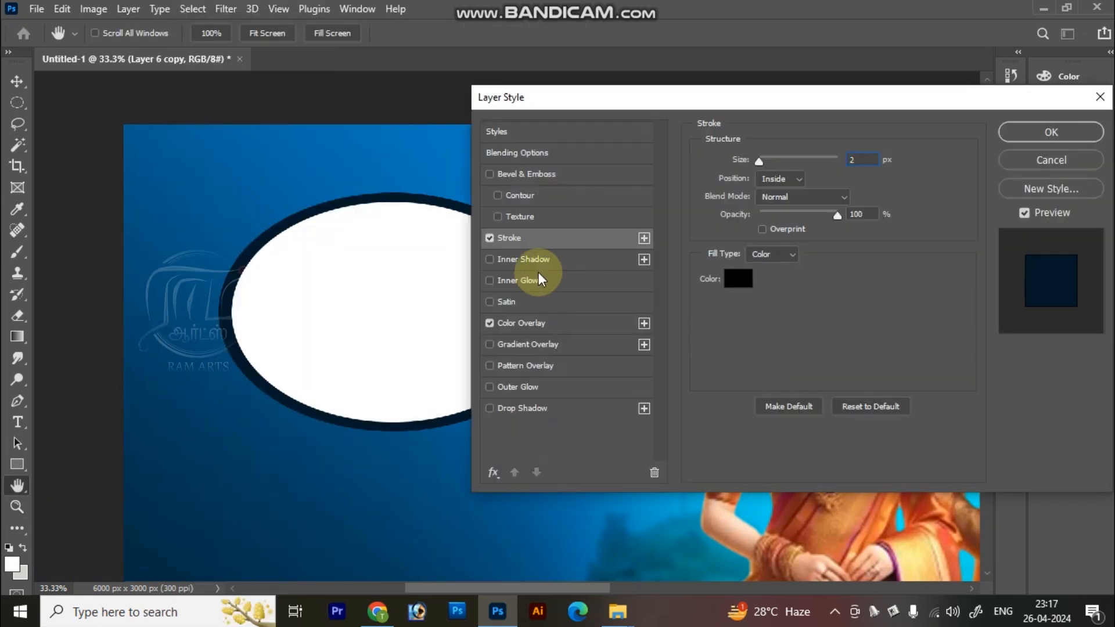
left_click_drag(762, 162, 771, 162)
left_click(775, 178)
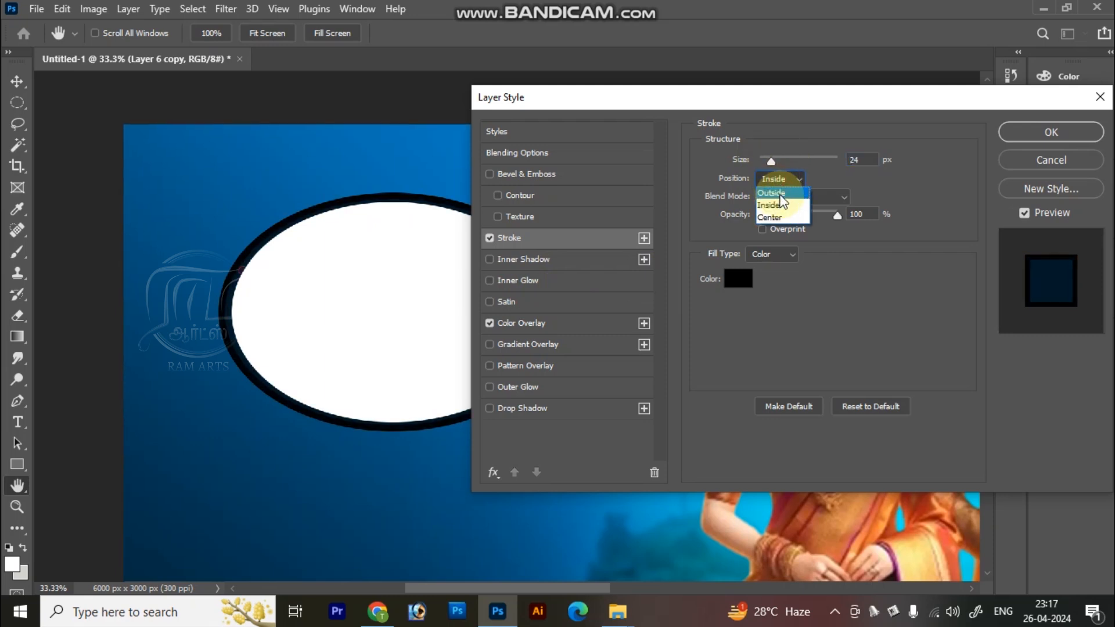
left_click(772, 168)
left_click(738, 278)
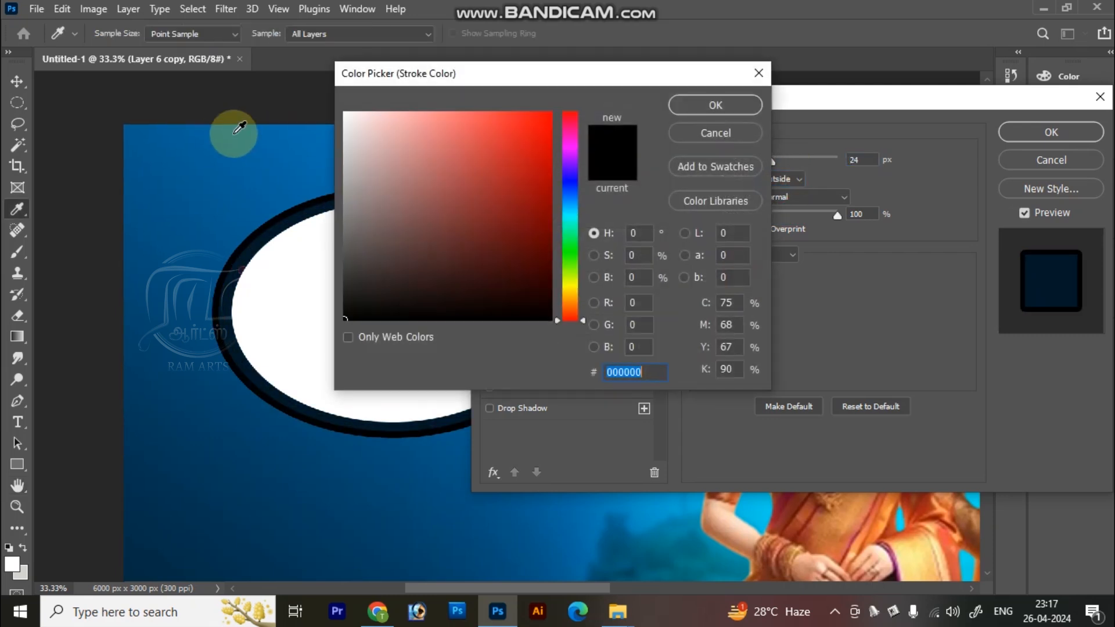
left_click(248, 148)
left_click_drag(436, 139, 426, 124)
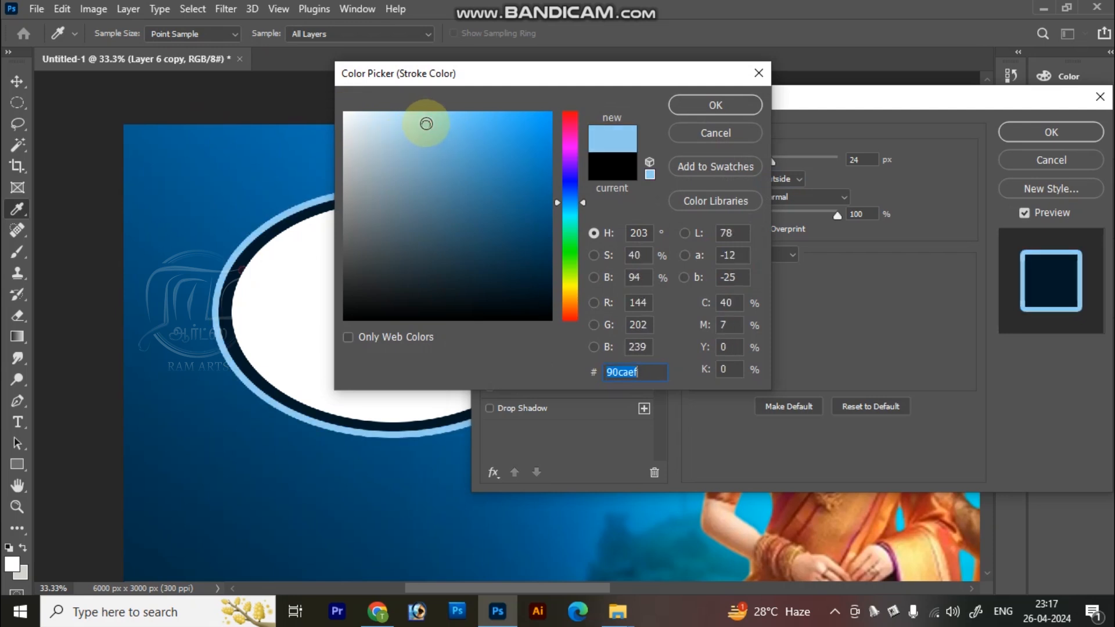
key("Return")
key("Return")
Step: Select both ellipse layers and move the framed oval slightly closer to the bride and higher on the banner
key("ctrl+0")
mouse_move(260, 227)
left_mouse_down()
mouse_move(364, 312)
mouse_move(448, 463)
mouse_move(326, 224)
left_mouse_up()
right_click(356, 292)
left_click(381, 301)
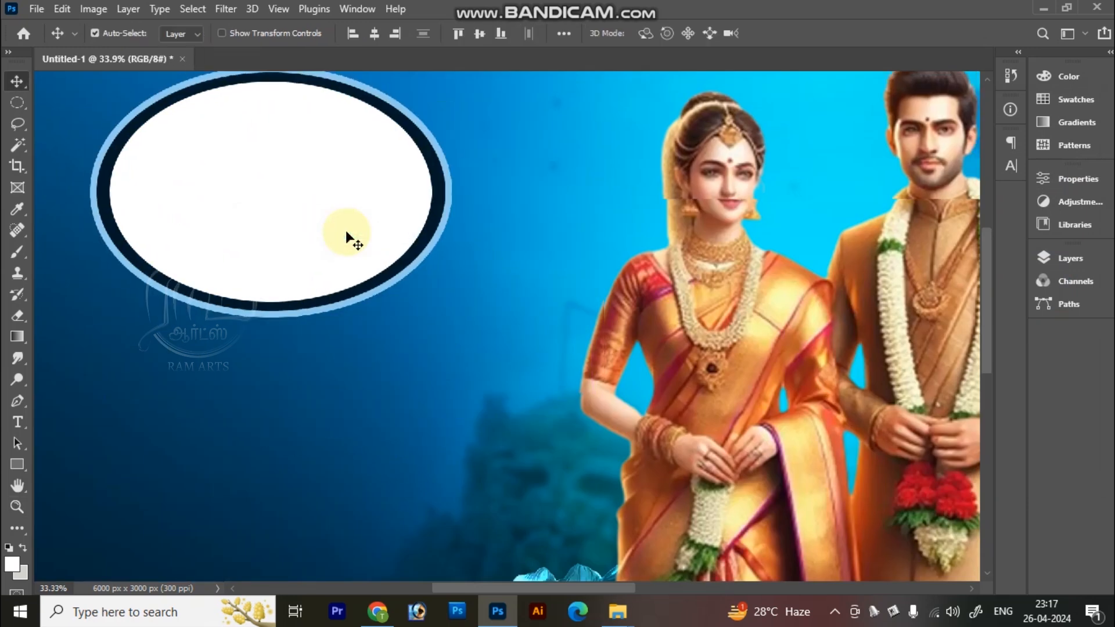
key("ctrl+minus")
key("ctrl+minus")
left_click_drag(210, 215, 245, 235)
key("z")
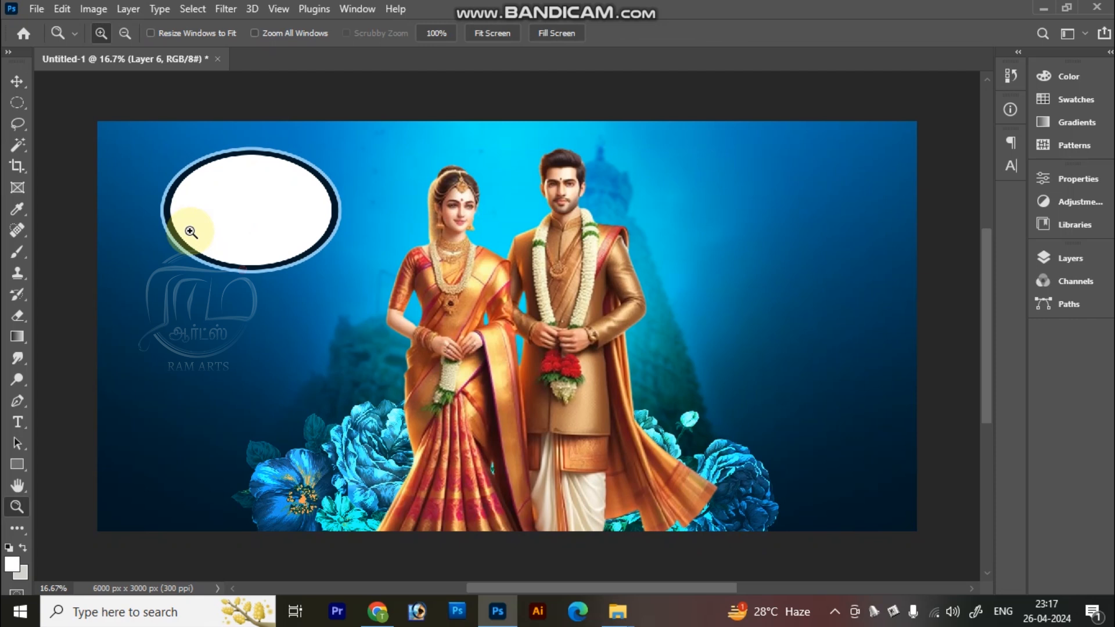
Step: Open the name file and bring its Tamil wedding text into the banner, placing it beneath the framed oval
key("ctrl+o")
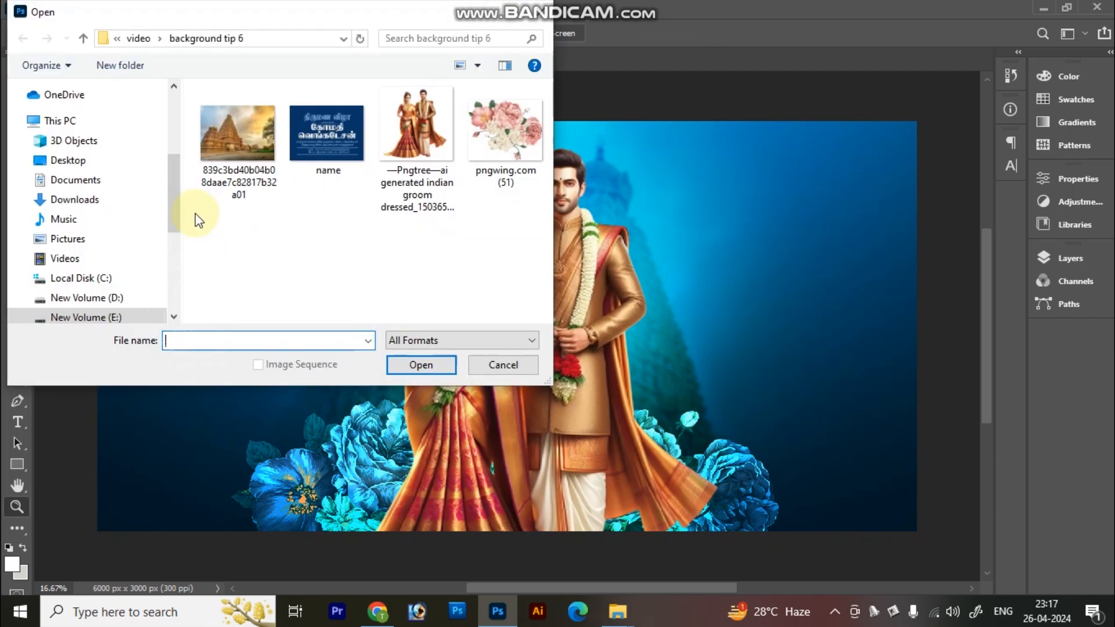
double_click(333, 125)
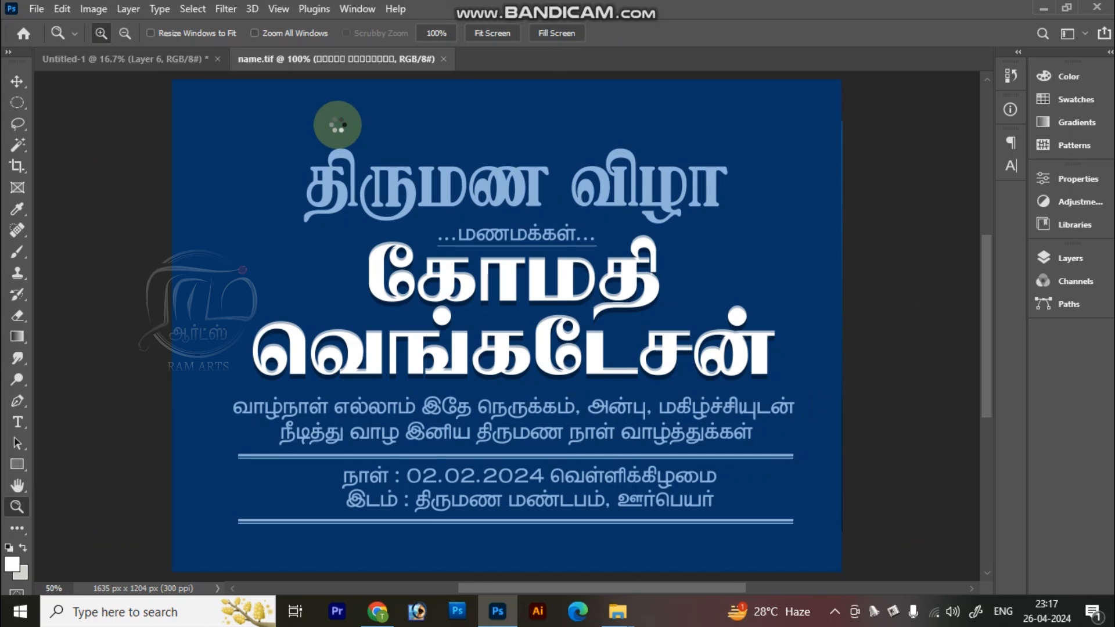
key("v")
right_click(468, 292)
left_click(486, 301)
left_click_drag(491, 301, 251, 349)
key("ctrl+Tab")
key("z")
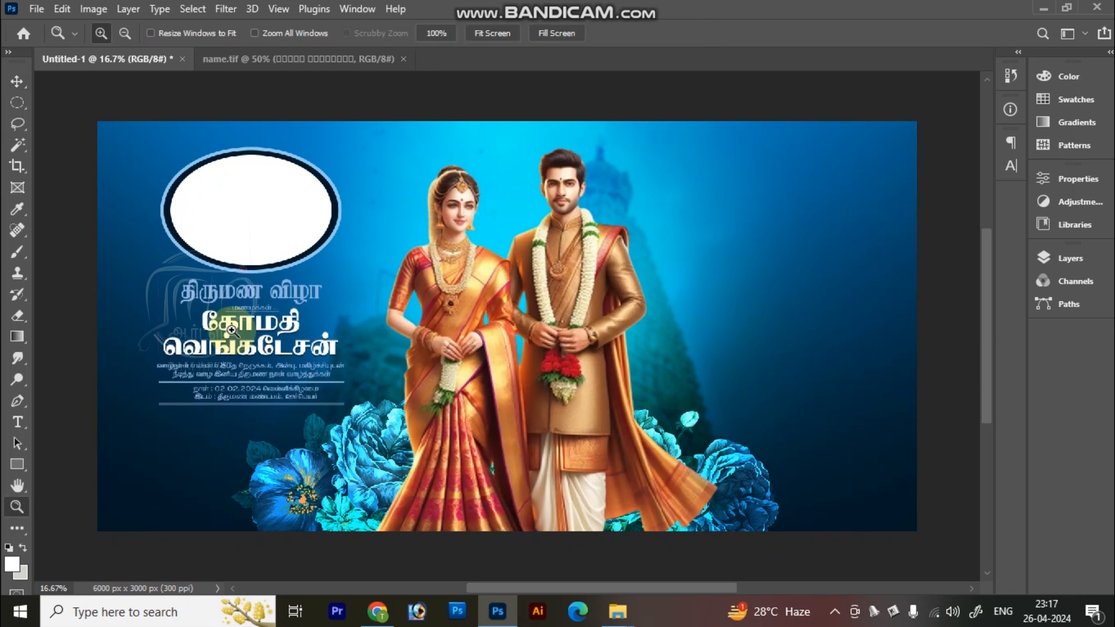
Step: Select the framed oval's layers together with the wedding text and shift them slightly higher on the banner
key("v")
right_click(246, 201)
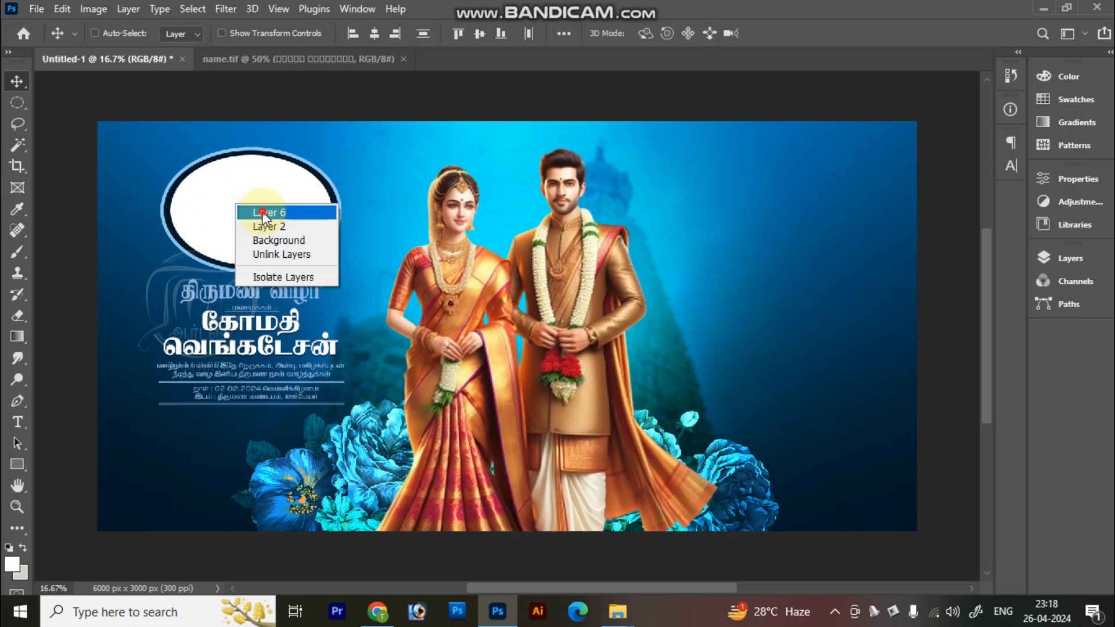
left_click(283, 226)
left_click_drag(271, 233, 299, 186)
key("ctrl+z")
right_click(114, 305)
left_click(134, 314)
mouse_move(232, 227)
left_mouse_down()
mouse_move(251, 207)
mouse_move(258, 273)
mouse_move(236, 242)
left_mouse_up()
key("ctrl+z")
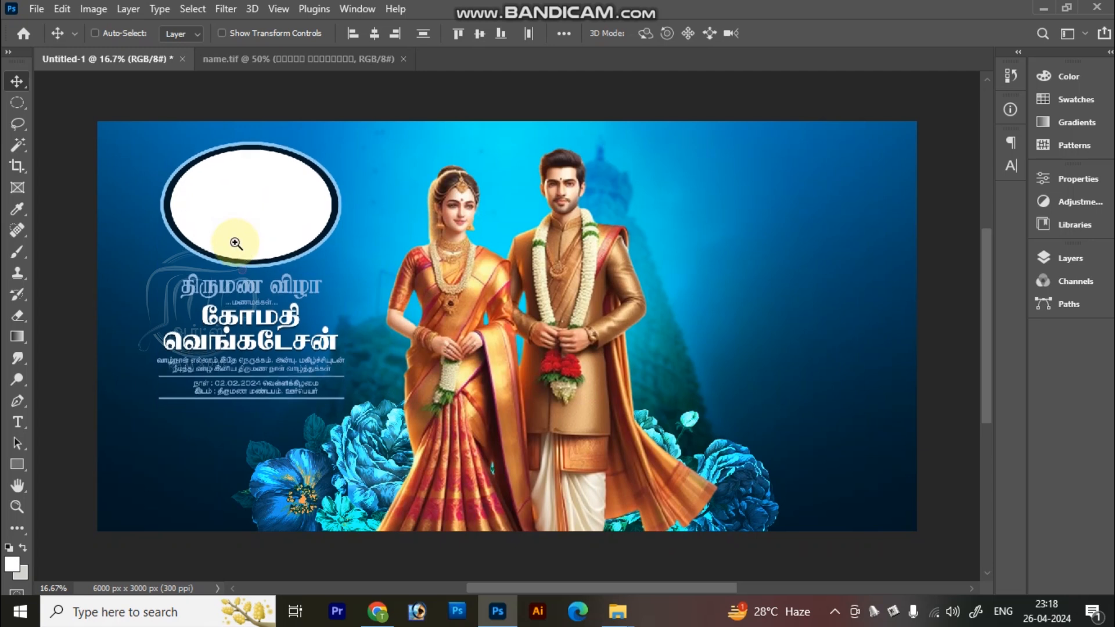
key("z")
key("ctrl+0")
key("v")
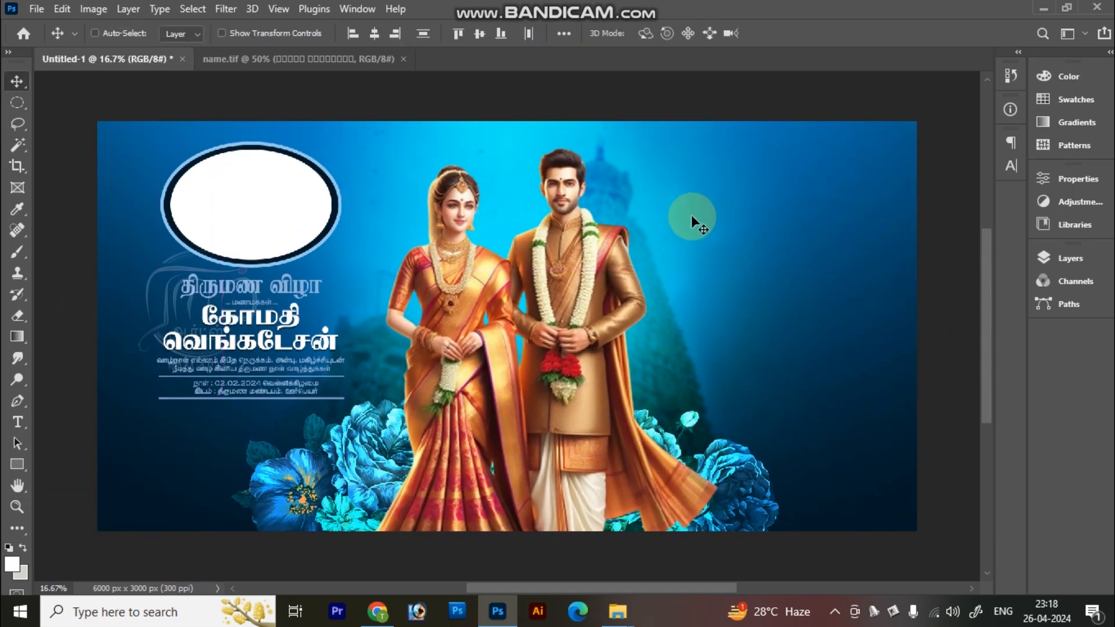
key("u")
left_click_drag(691, 185, 772, 281)
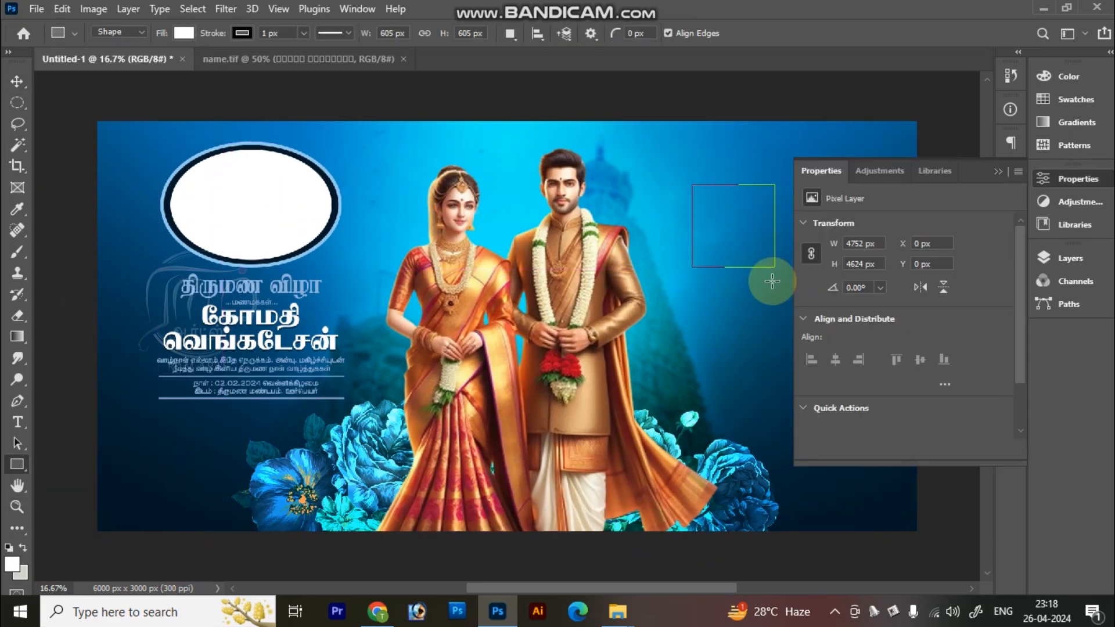
key("ctrl+z")
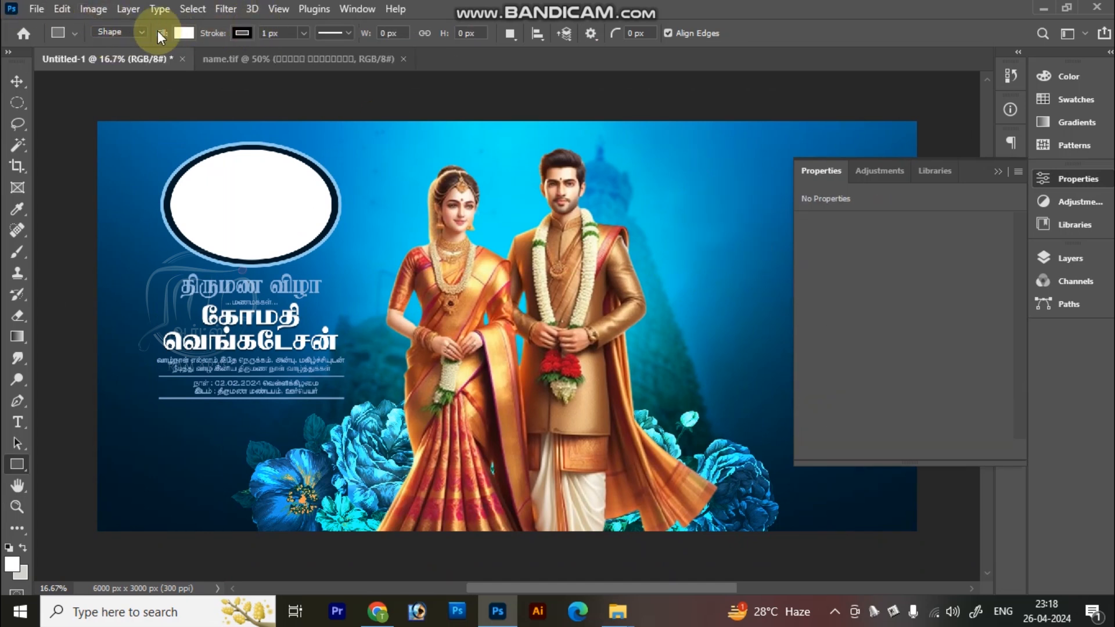
Step: Draw a 671 px square as a path in the open area beside the groom and convert it to a selection
left_click(139, 33)
left_click(110, 51)
left_click_drag(655, 138, 778, 245)
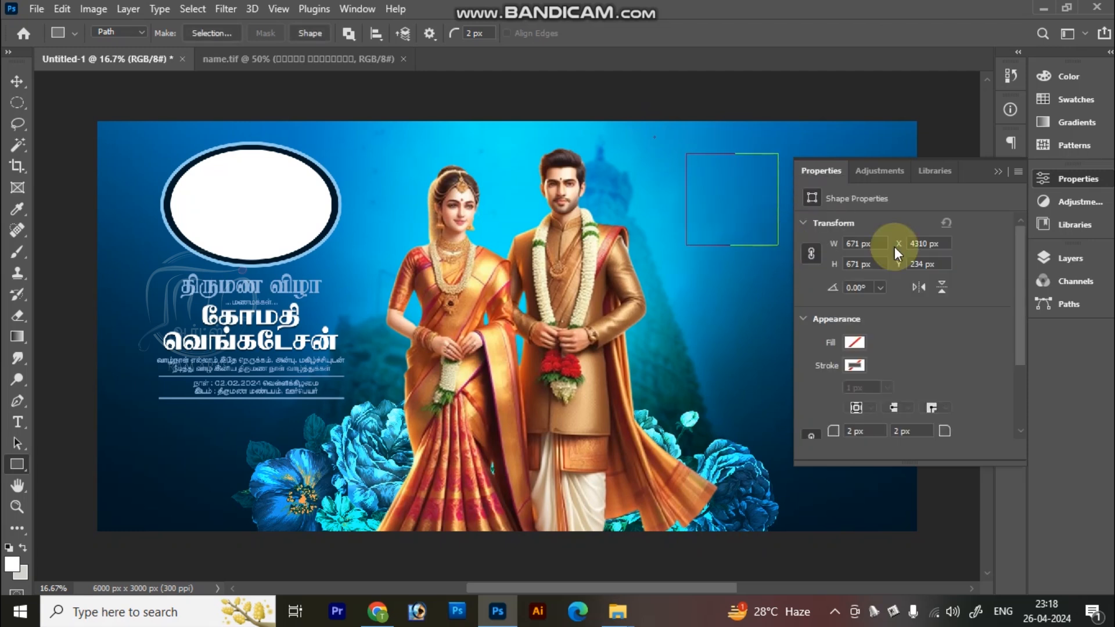
left_click(997, 171)
key("ctrl+Return")
key("v")
Step: Create a new layer, fill the square selection with white, and deselect
key("ctrl+shift+n")
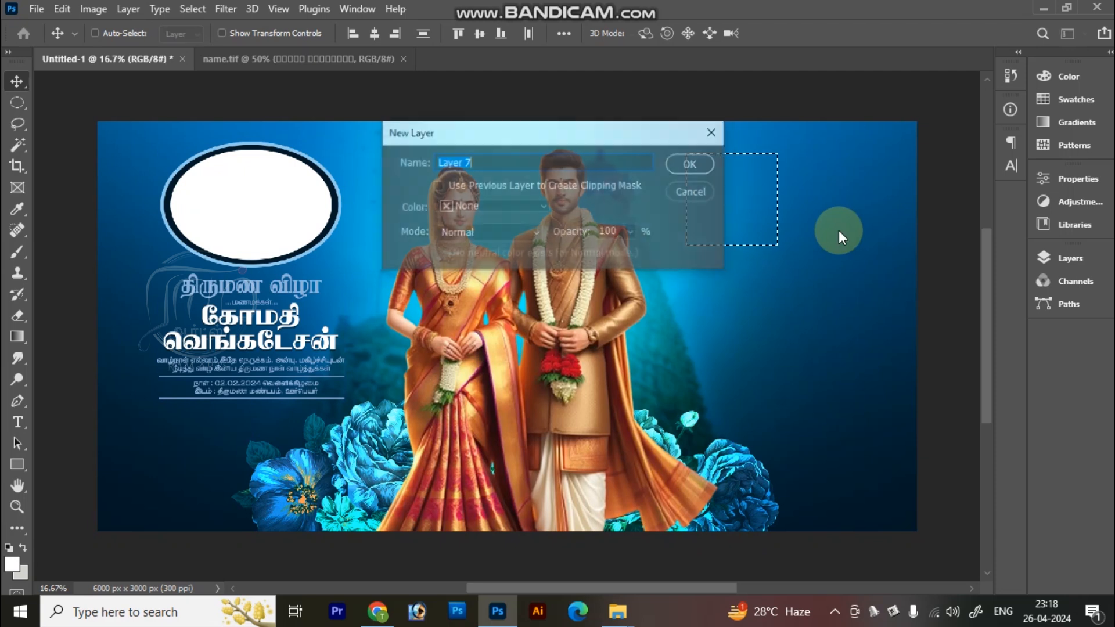
key("Return")
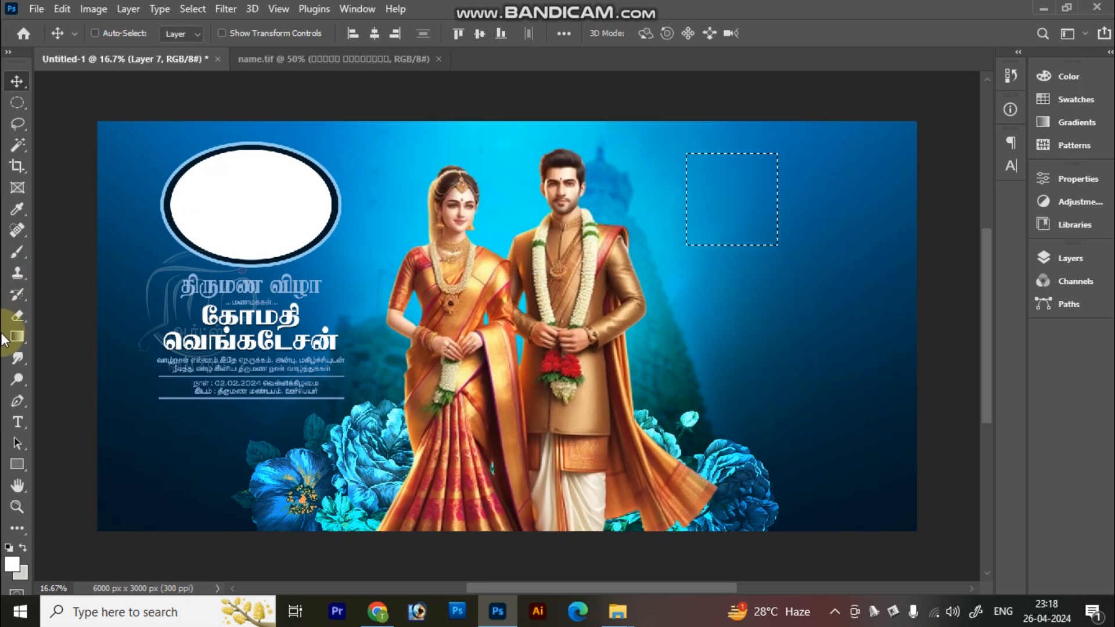
left_click(17, 549)
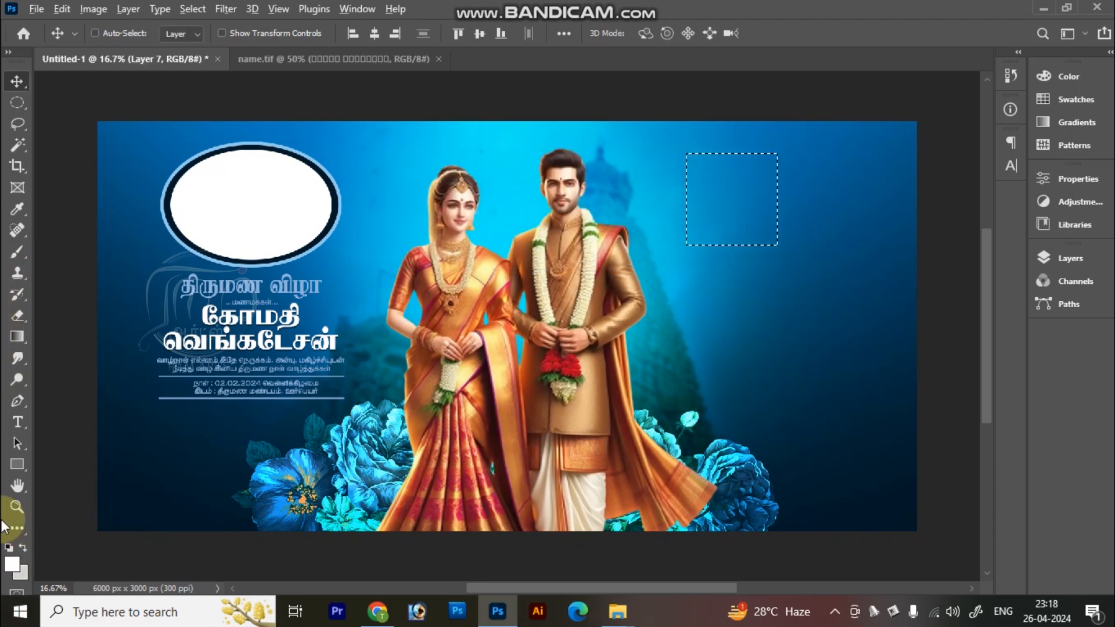
key("alt+BackSpace")
key("ctrl+d")
Step: Duplicate the white square beside the original and nudge the copy to leave a narrow gap between them
left_click_drag(704, 216, 800, 203)
key("shift+Left")
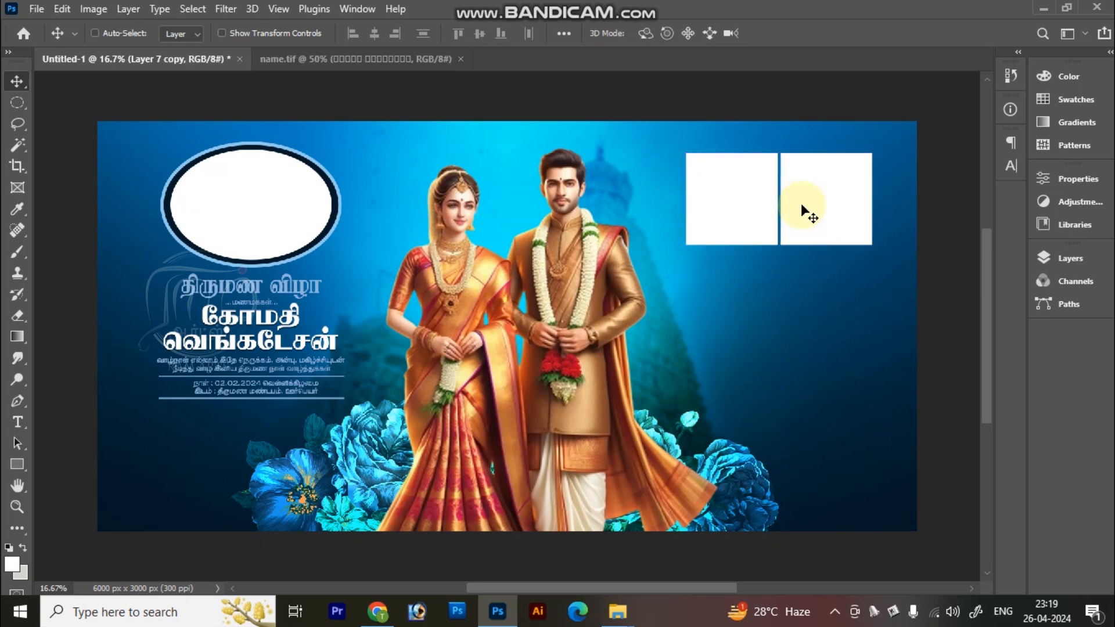
key("ctrl+space")
left_click_drag(651, 127, 916, 314)
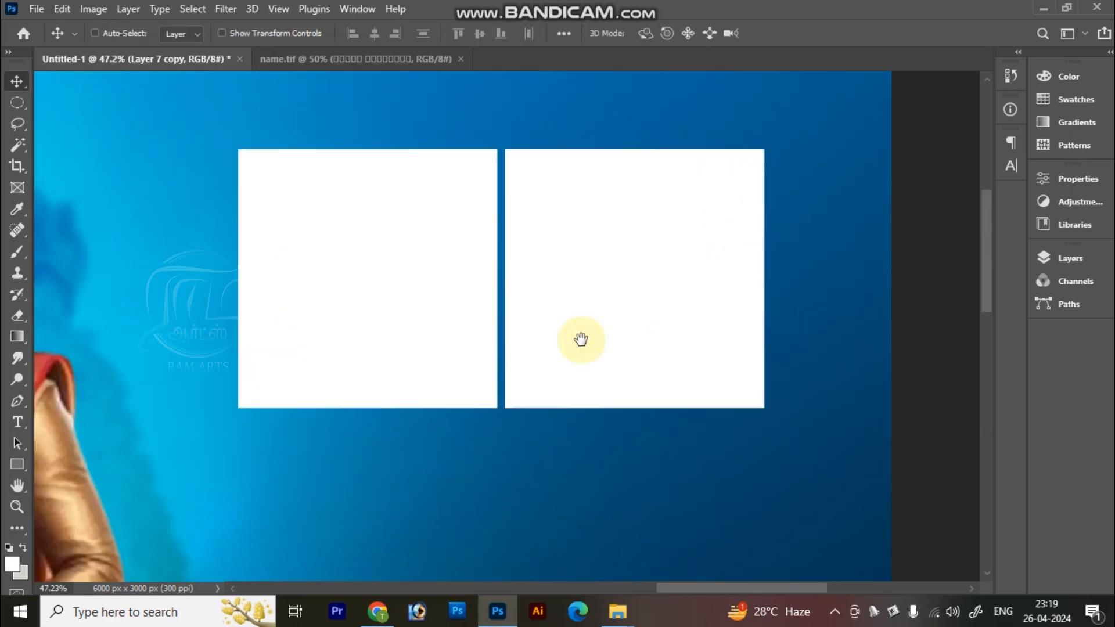
key("shift+Left")
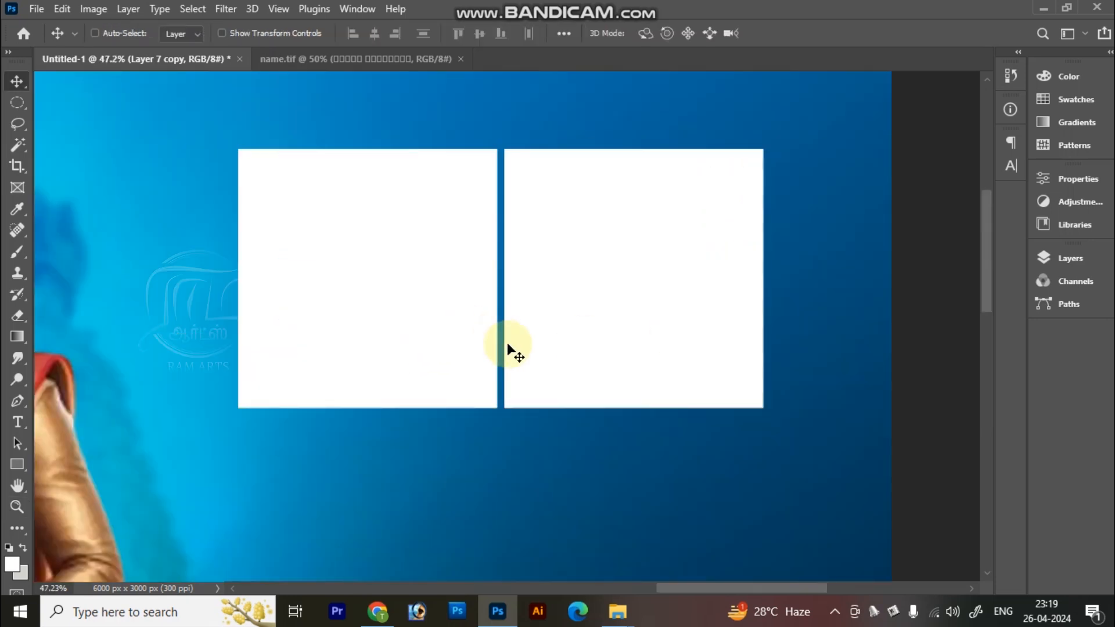
key("ctrl+minus")
key("ctrl+minus")
key("ctrl+0")
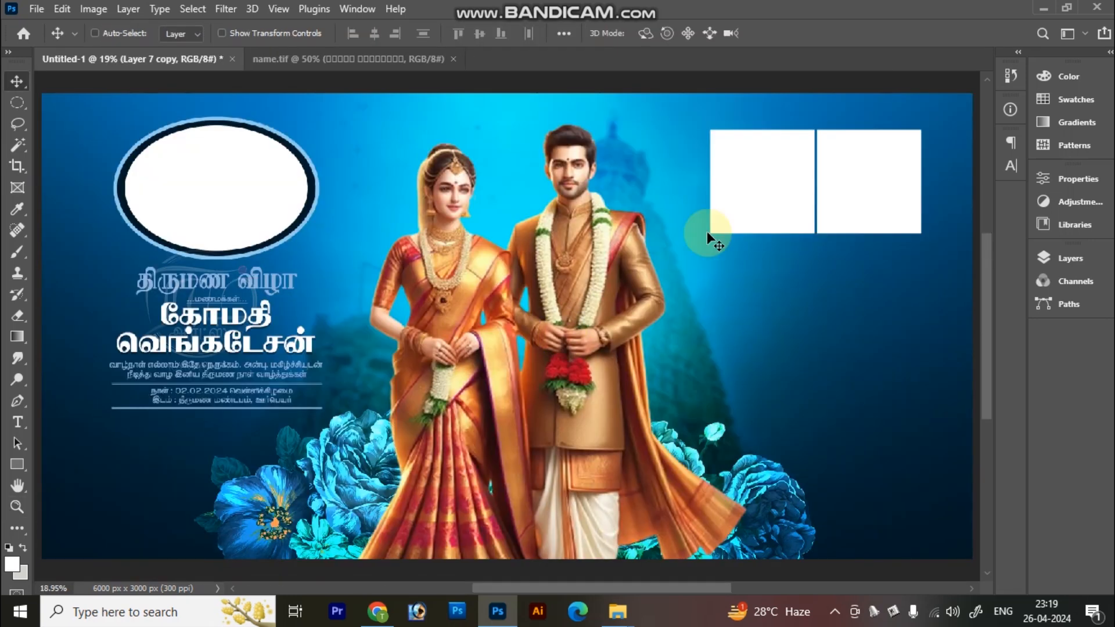
Step: Merge the two white squares and place a duplicate of the pair just below, offset slightly to the right
right_click(772, 181)
left_click_drag(795, 207, 800, 147)
key("ctrl+z")
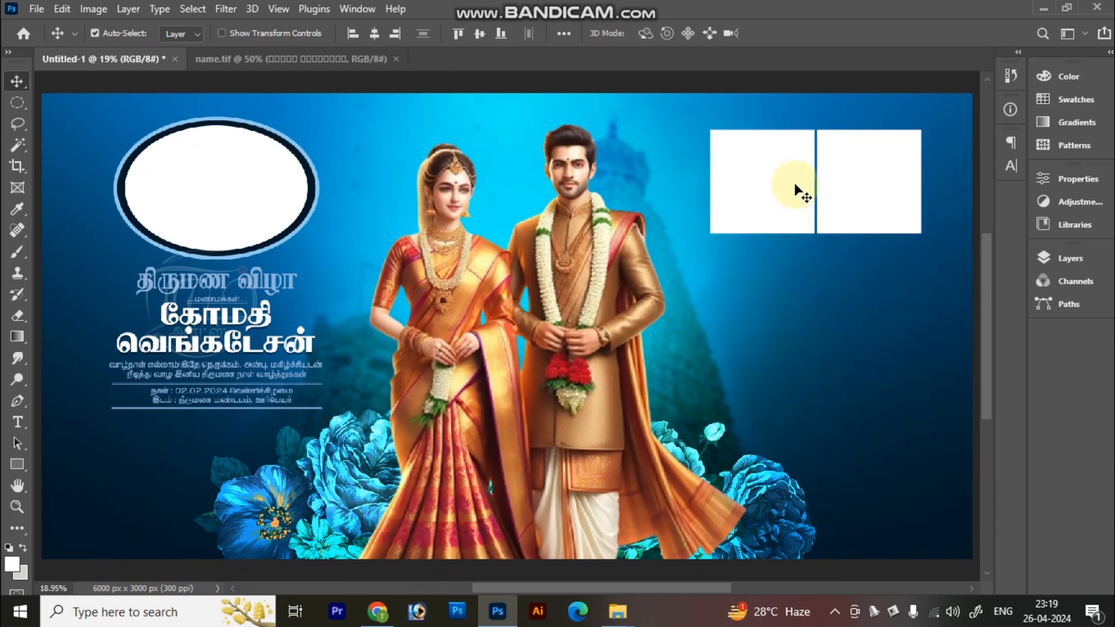
left_click(796, 188, "ctrl+alt")
left_click_drag(811, 327, 814, 324)
key("shift+Right")
key("shift+Right")
key("shift+Right")
key("shift+Right")
key("shift+Right")
key("shift+Right")
key("shift+Right")
key("shift+Right")
key("shift+Right")
key("shift+Right")
key("shift+Right")
key("shift+Right")
key("shift+Right")
key("shift+Right")
key("shift+Right")
key("shift+Right")
key("shift+Right")
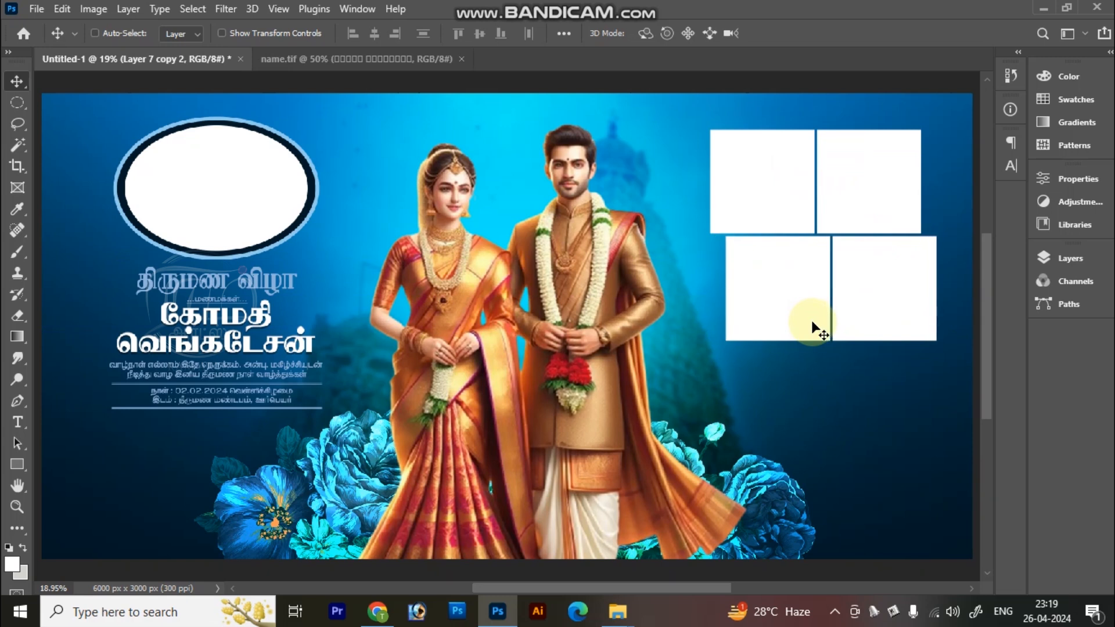
key("shift+Down")
key("shift+Up")
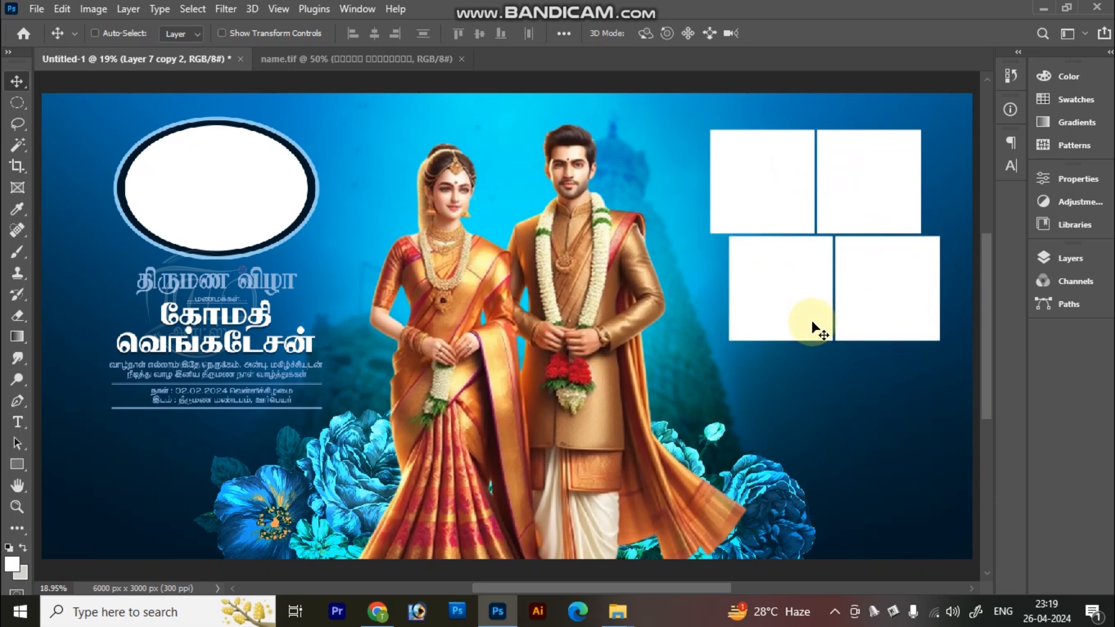
Step: Duplicate the first row of squares as a third row below the offset pair, aligned with the first row
key("ctrl+minus")
left_click_drag(817, 197, 832, 375)
key("ctrl+plus")
Step: Select all three rows of white squares and move the grid slightly up and toward the banner's right edge
right_click(805, 299, "shift")
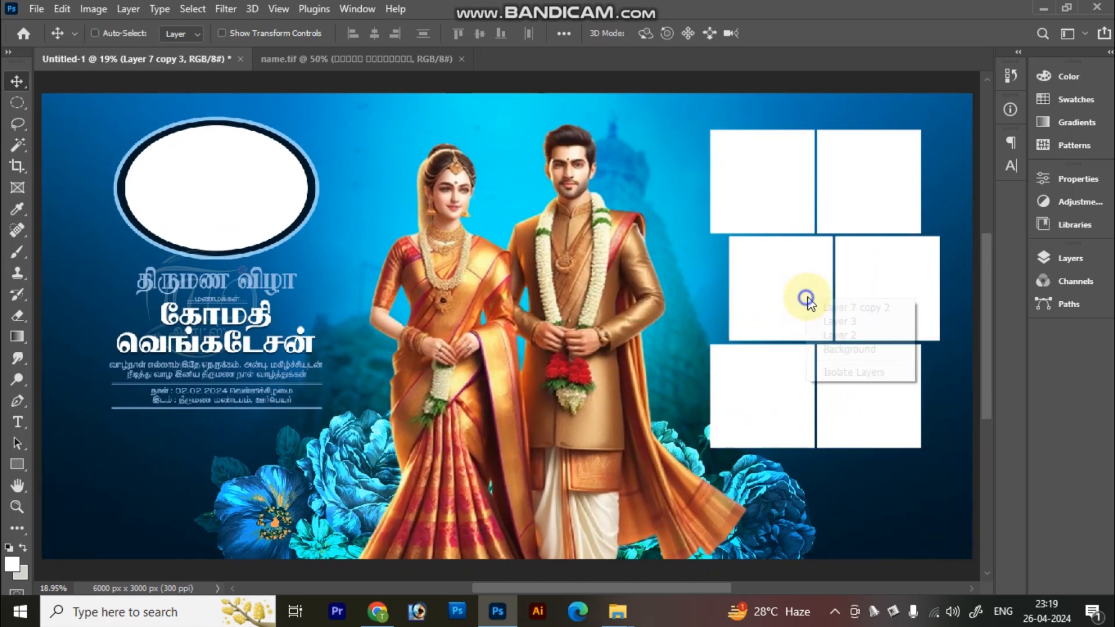
left_click(815, 307)
right_click(743, 177, "shift")
left_click(756, 182)
mouse_move(769, 240)
left_mouse_down()
mouse_move(768, 226)
mouse_move(772, 244)
left_mouse_up()
left_click_drag(774, 312, 804, 309)
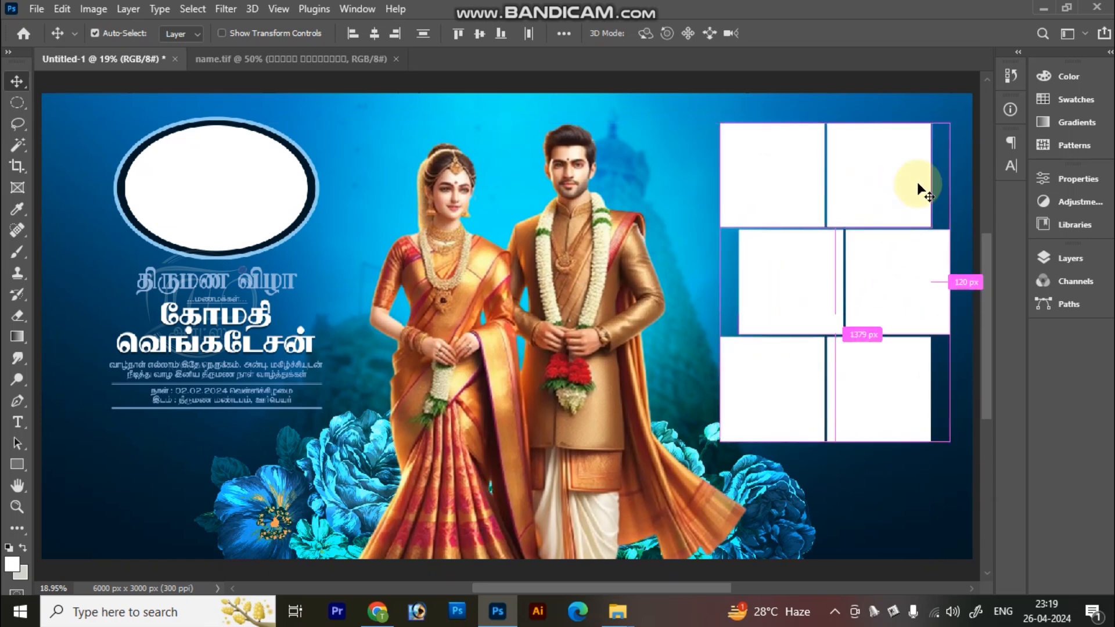
Step: Scale the grid of six white squares down slightly around its center and commit the transform
key("ctrl+t")
left_click_drag(952, 120, 939, 139)
double_click(835, 296)
key("ctrl+minus")
key("ctrl+0")
key("ctrl+minus")
key("ctrl+0")
key("ctrl+minus")
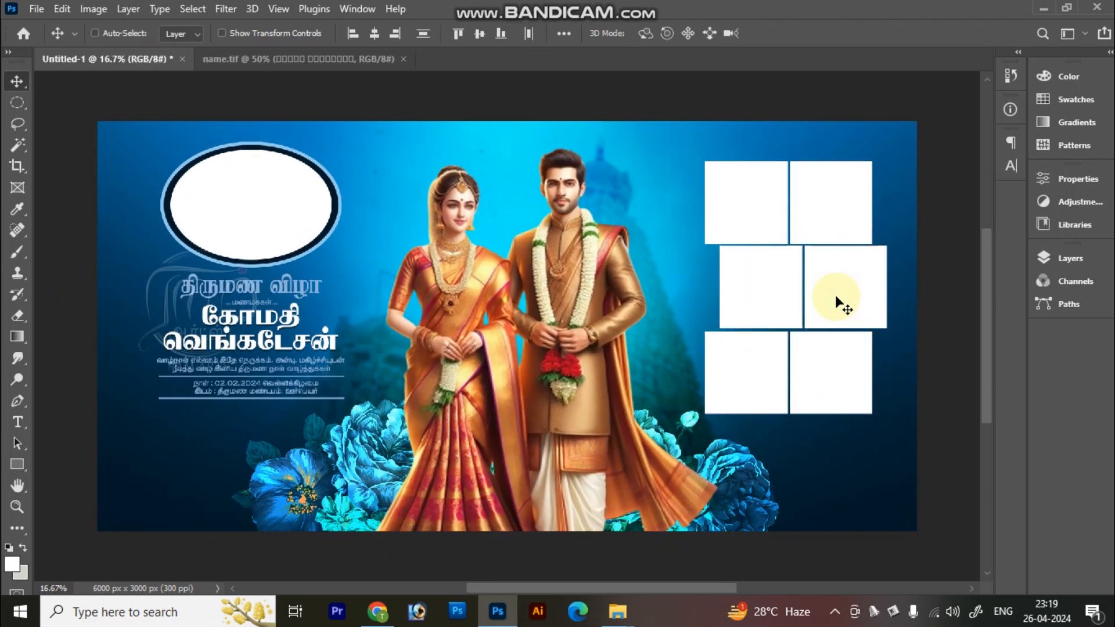